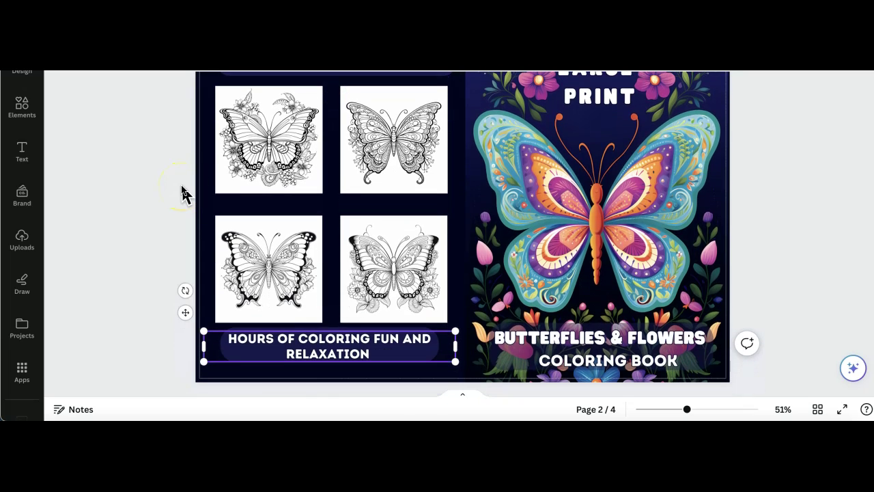
# Browse the 'coloring books for adults relaxation' search results on Amazon
pyautogui.scroll(1, 182, 193)
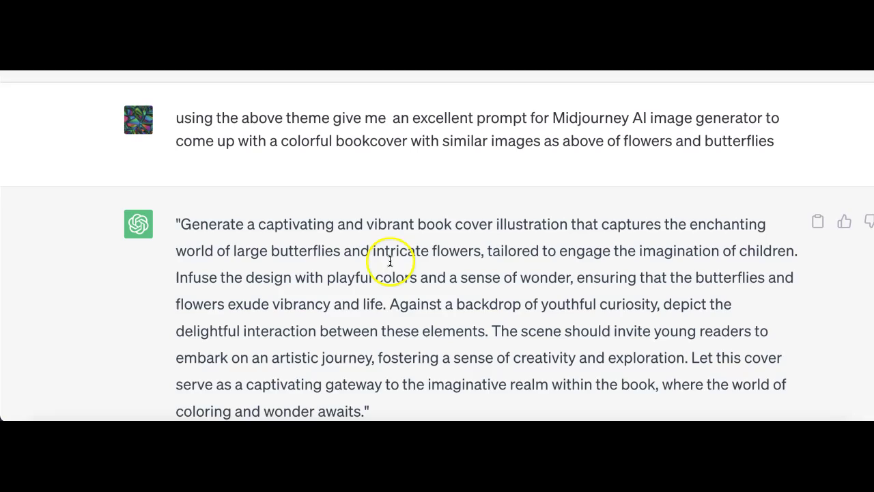
pyautogui.scroll(-3, 387, 269)
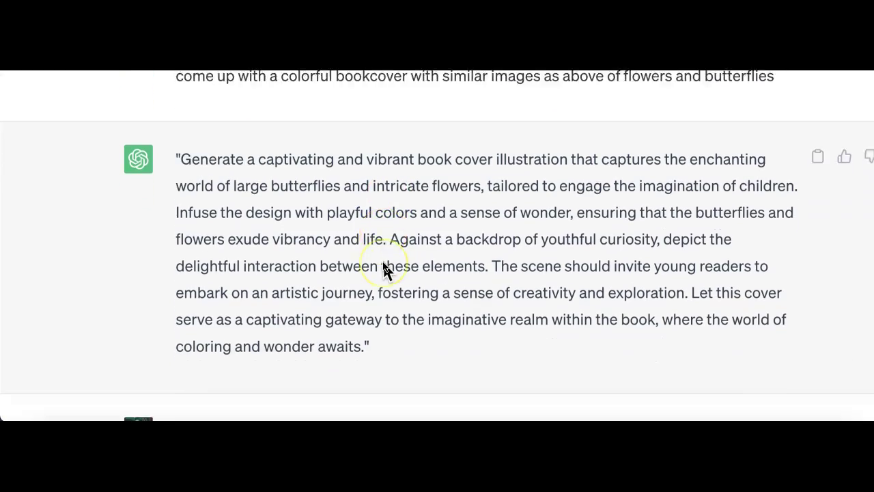
pyautogui.scroll(-1, 384, 266)
pyautogui.scroll(2, 391, 195)
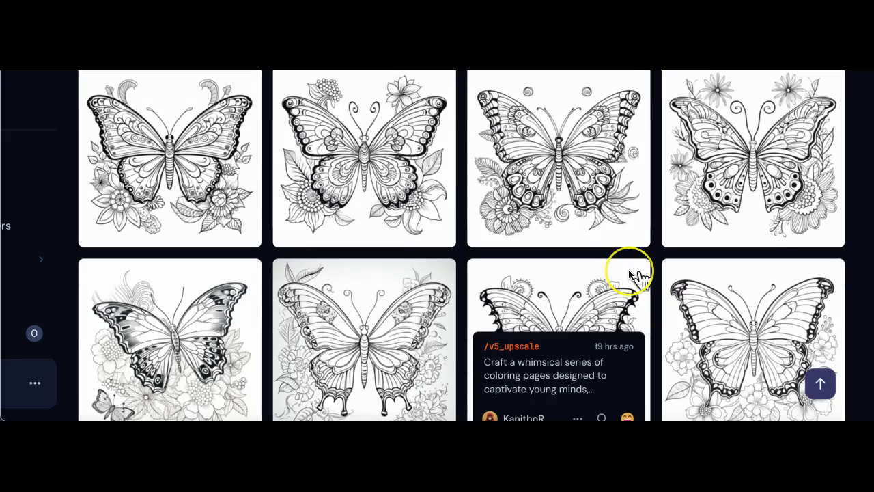
pyautogui.scroll(-3, 632, 273)
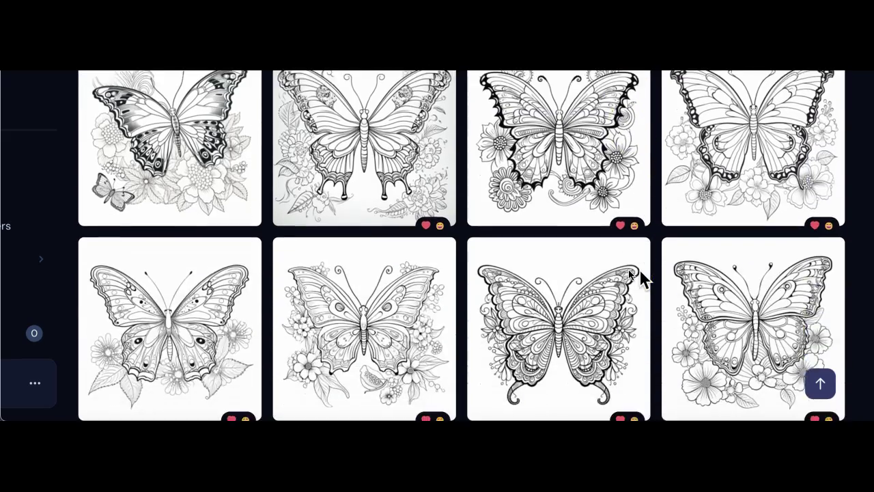
pyautogui.scroll(-6, 632, 274)
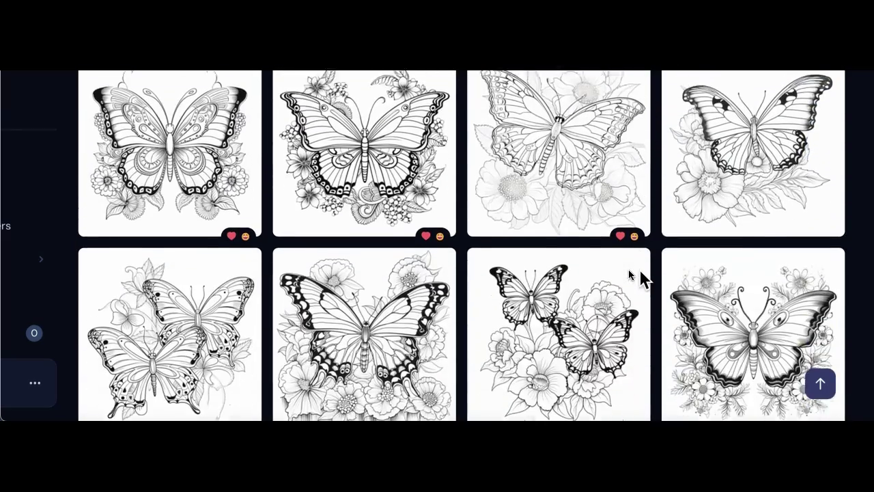
pyautogui.scroll(-1, 632, 273)
pyautogui.scroll(-8, 638, 274)
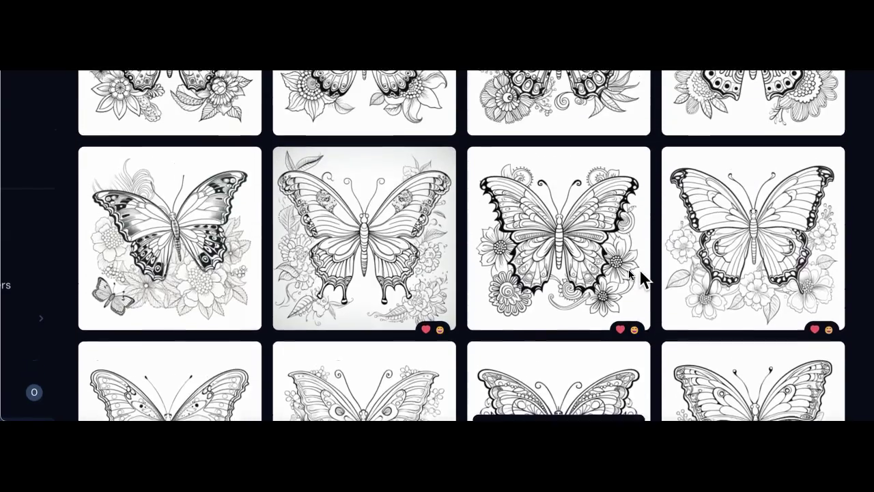
pyautogui.click(544, 276)
pyautogui.scroll(4, 545, 276)
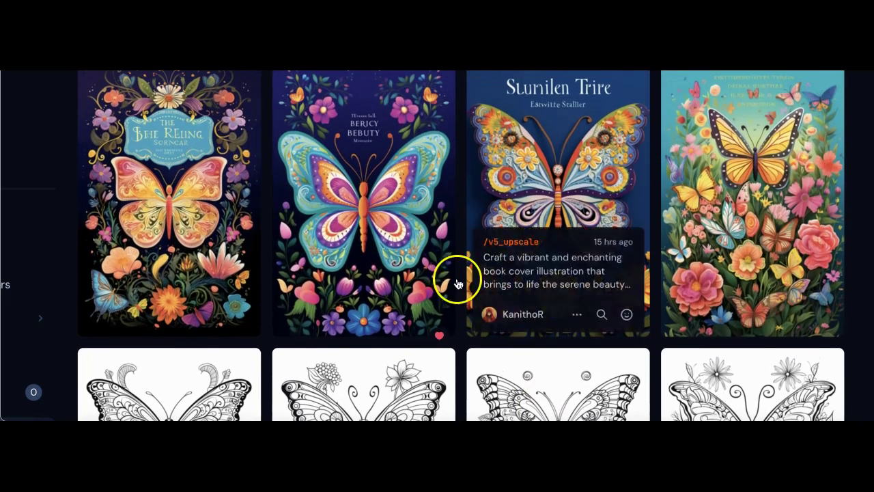
pyautogui.scroll(1, 293, 147)
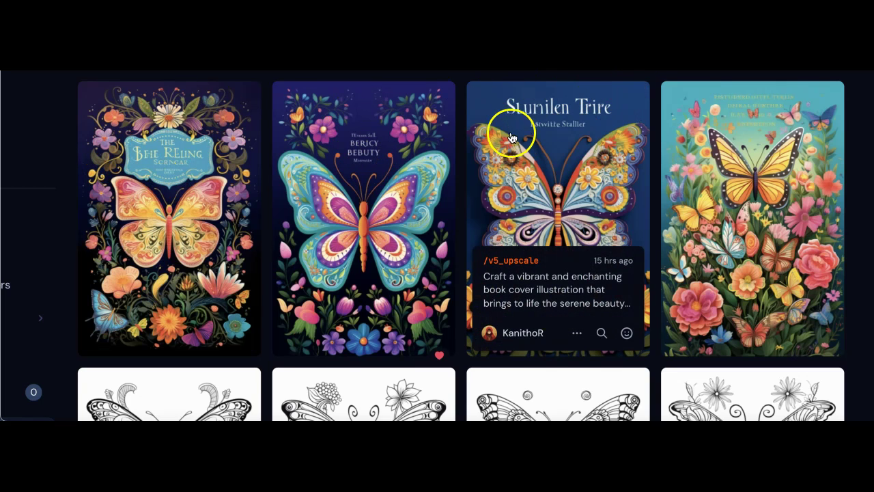
pyautogui.scroll(-1, 560, 179)
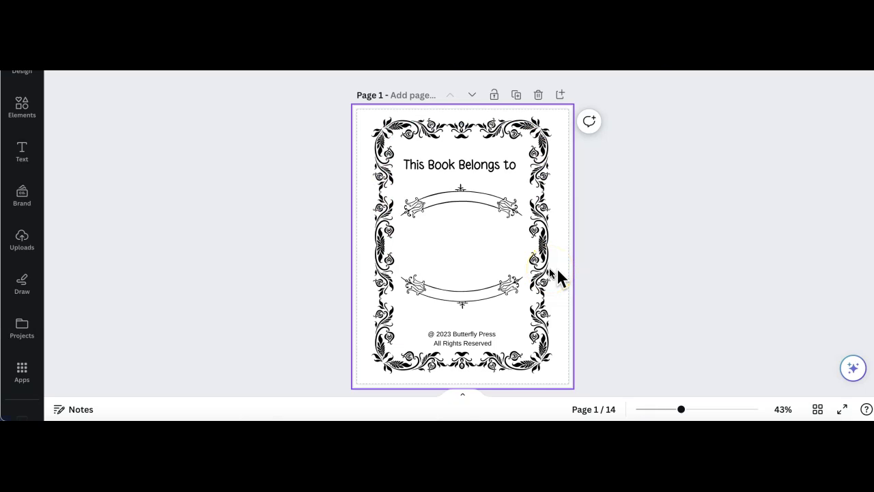
pyautogui.scroll(-6, 557, 270)
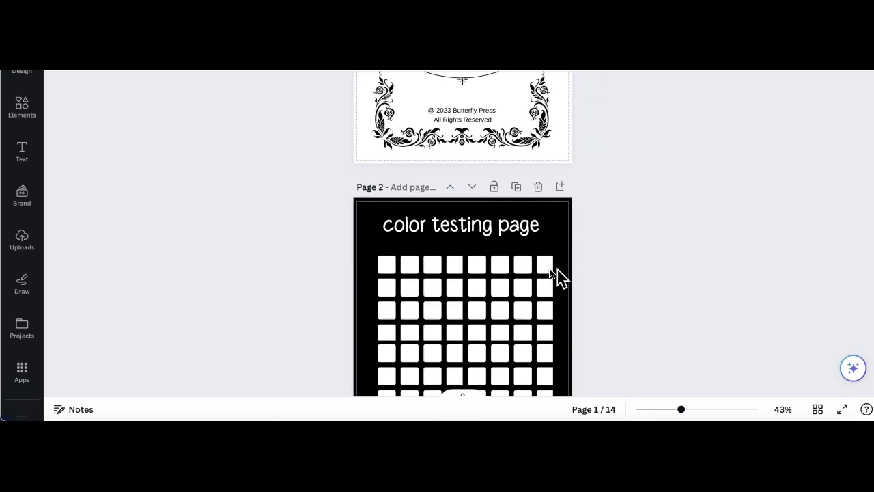
pyautogui.scroll(-7, 557, 273)
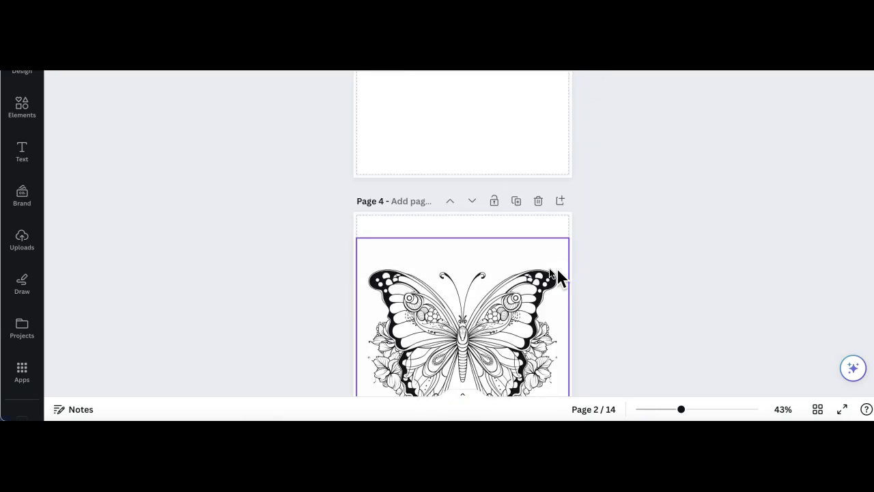
pyautogui.scroll(-8, 557, 273)
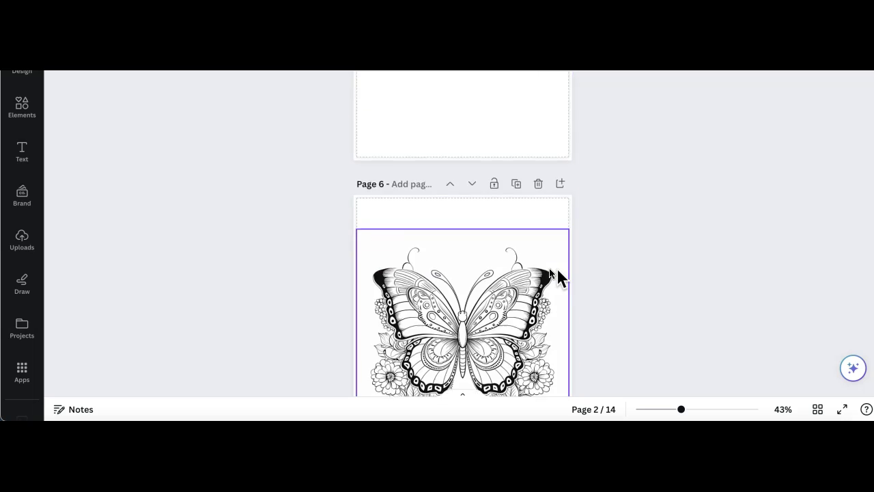
pyautogui.scroll(-8, 556, 273)
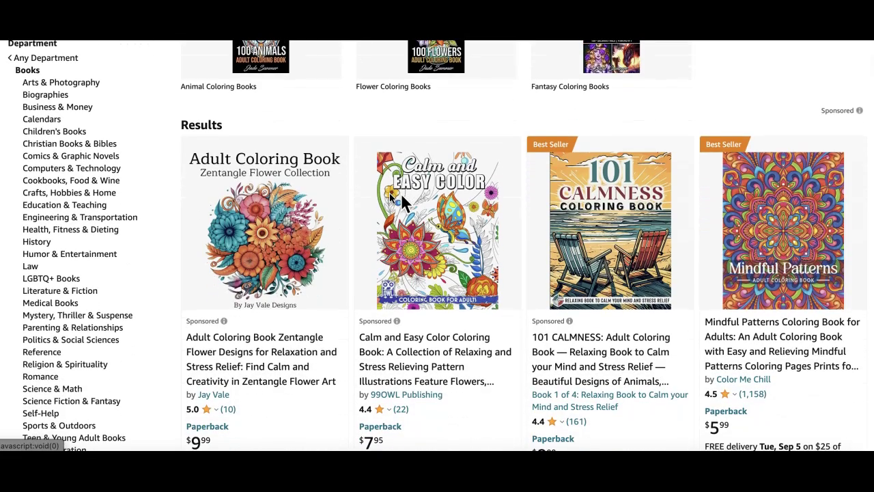
# Filter the results to New Releases from the last 90 days
pyautogui.scroll(-2, 401, 193)
pyautogui.scroll(-1, 400, 193)
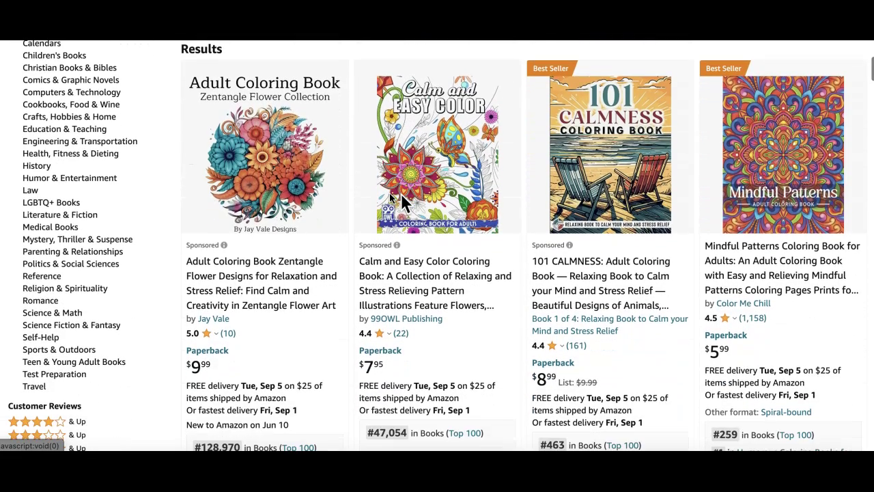
pyautogui.scroll(-3, 400, 193)
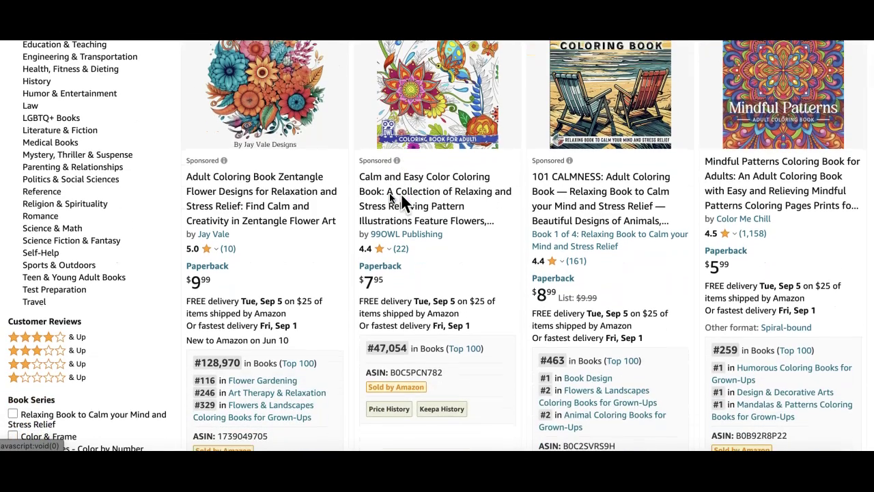
pyautogui.scroll(-10, 401, 193)
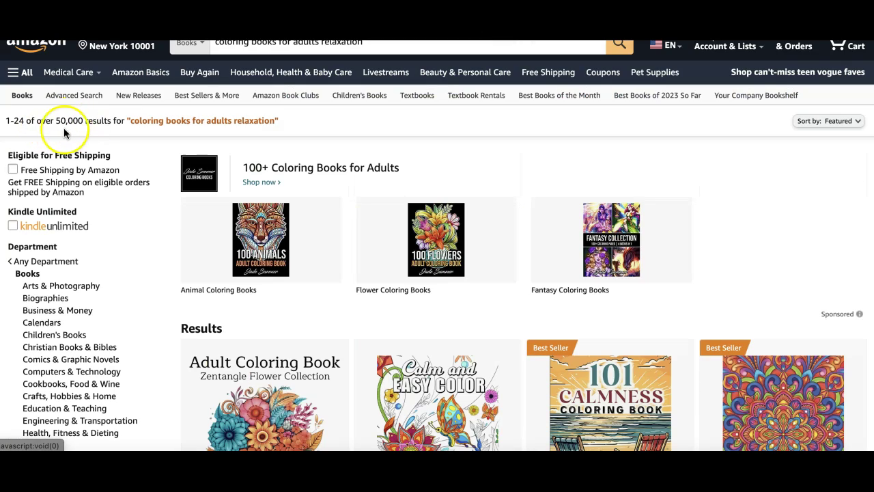
pyautogui.scroll(-1, 248, 206)
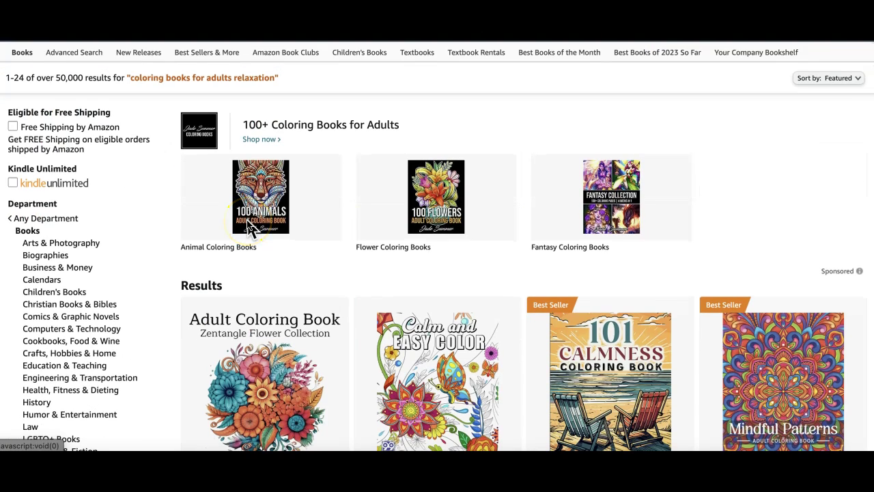
pyautogui.scroll(-1, 249, 228)
pyautogui.scroll(-1, 249, 228)
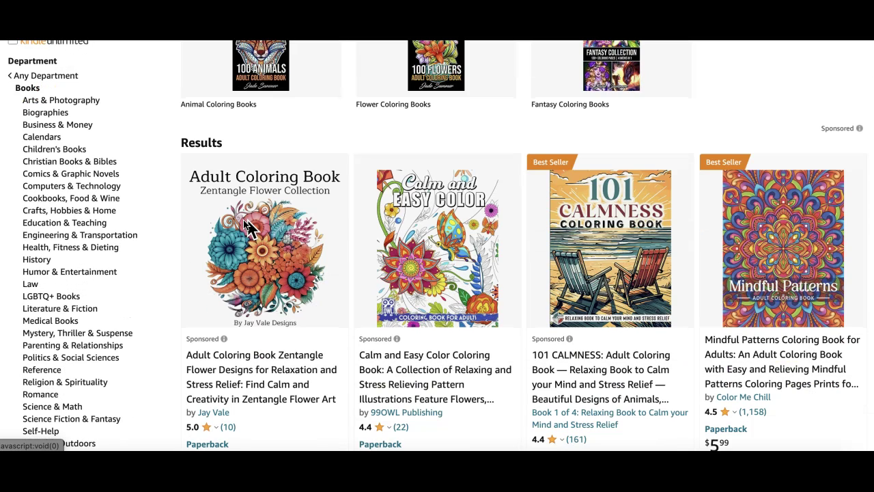
pyautogui.scroll(-4, 248, 228)
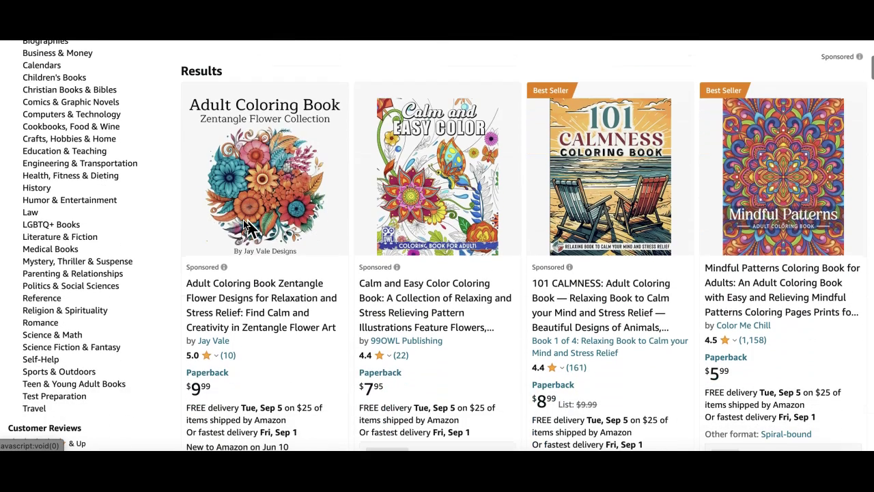
pyautogui.scroll(-2, 248, 228)
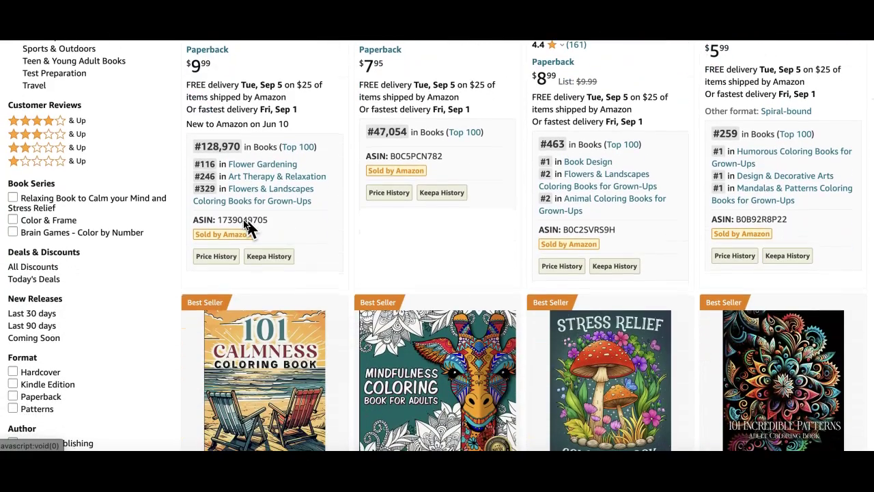
pyautogui.scroll(-3, 249, 228)
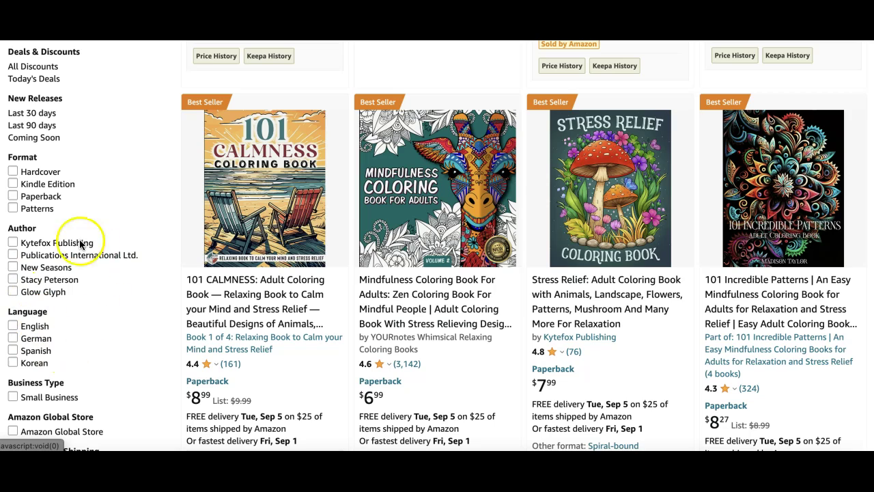
pyautogui.click(34, 128)
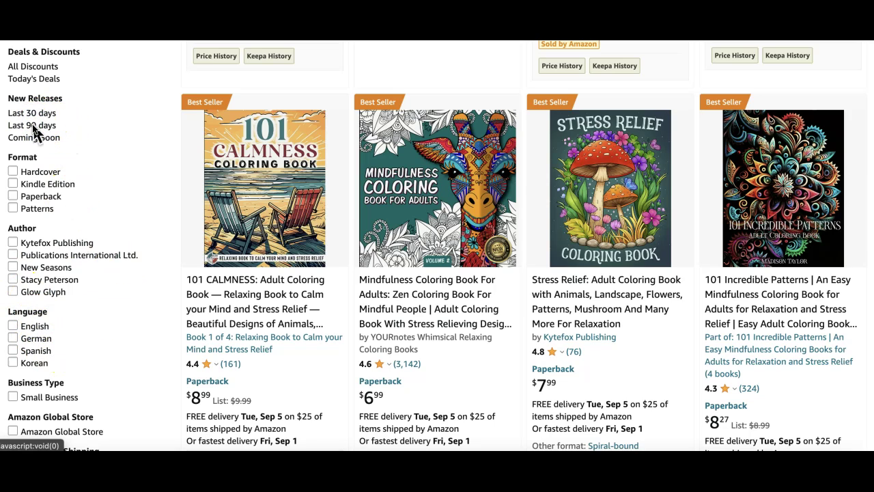
pyautogui.click(33, 127)
# Check the product details of recent competitors, such as the Butterfly & Flowers book
pyautogui.scroll(-3, 337, 247)
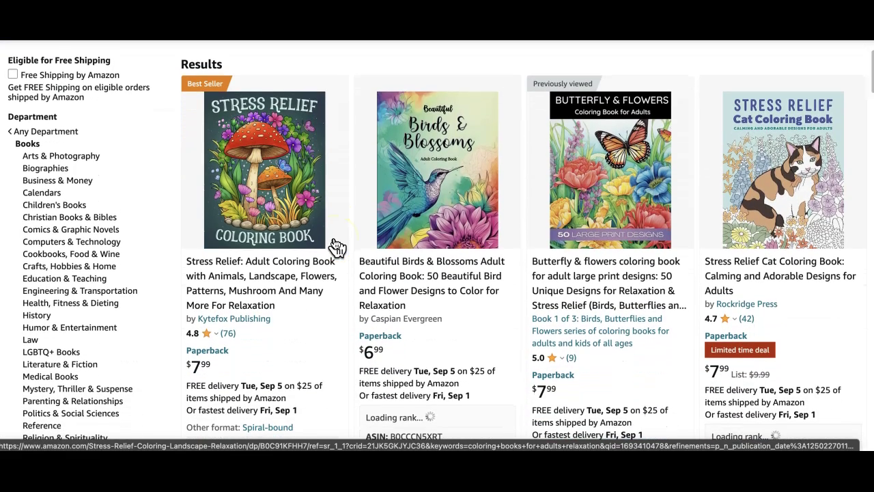
pyautogui.scroll(-1, 337, 247)
pyautogui.click(625, 155)
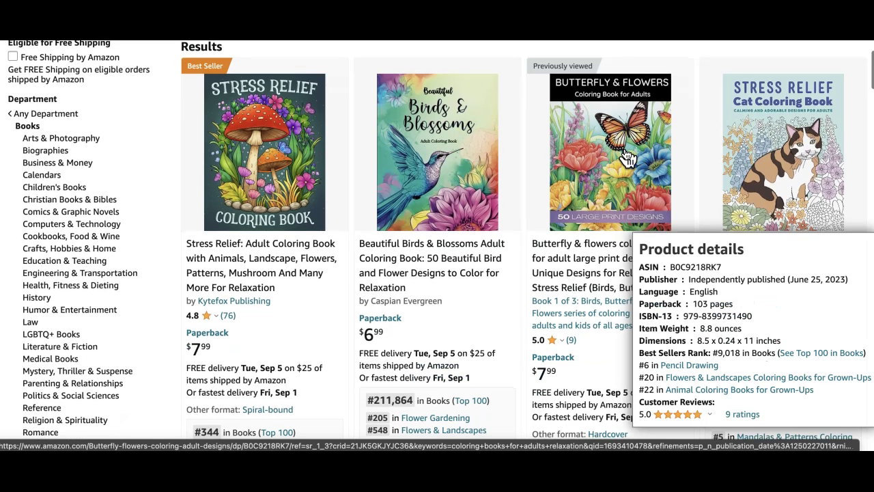
pyautogui.scroll(-1, 625, 156)
pyautogui.scroll(-2, 625, 156)
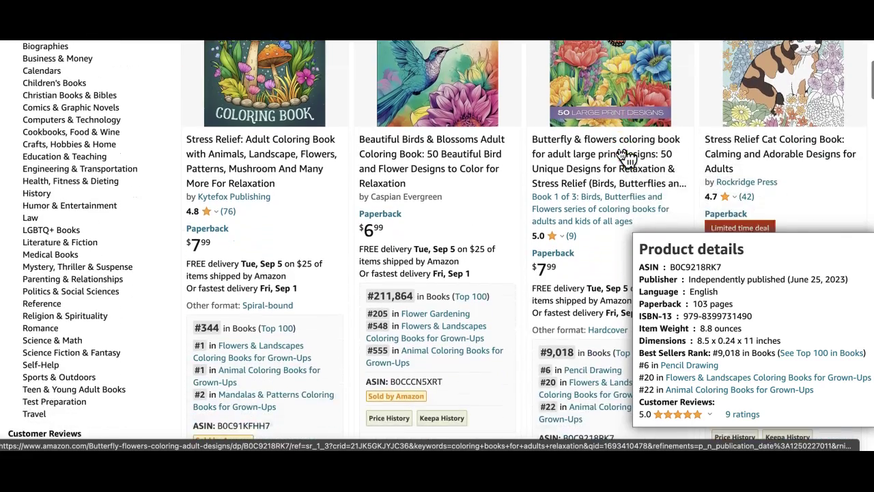
pyautogui.scroll(3, 625, 155)
pyautogui.scroll(-5, 625, 156)
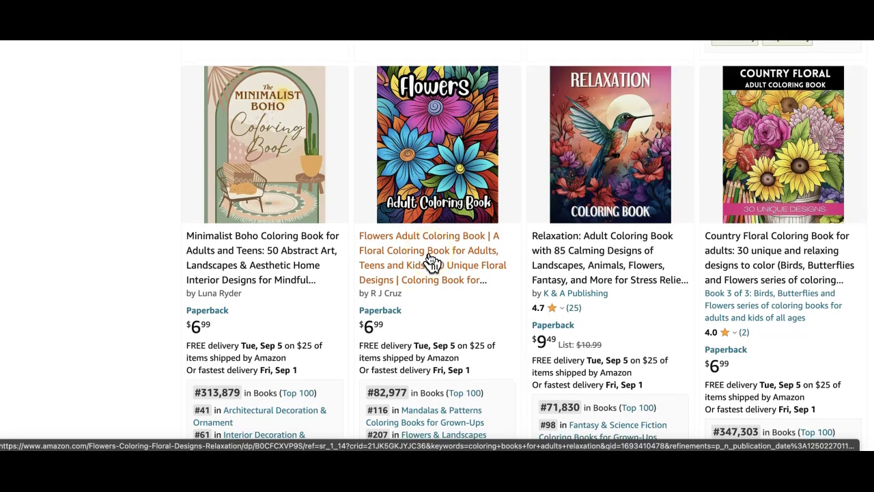
pyautogui.scroll(-6, 273, 157)
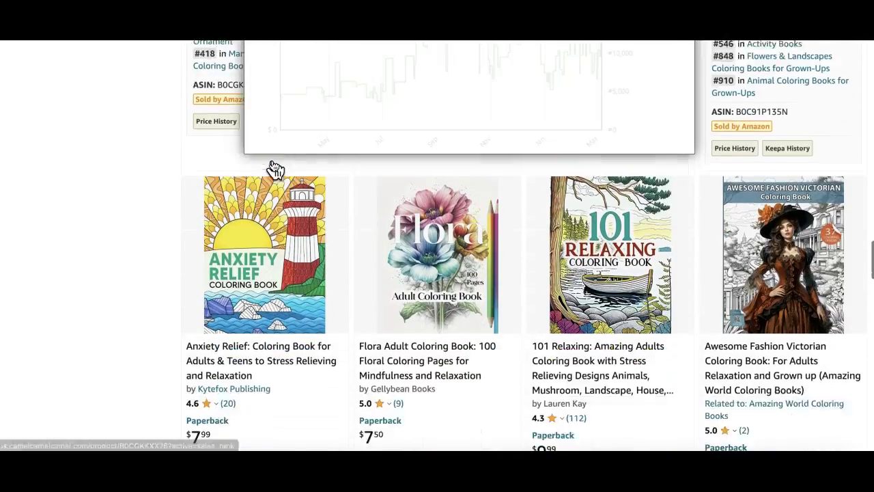
pyautogui.moveTo(434, 176)
pyautogui.scroll(-2, 434, 176)
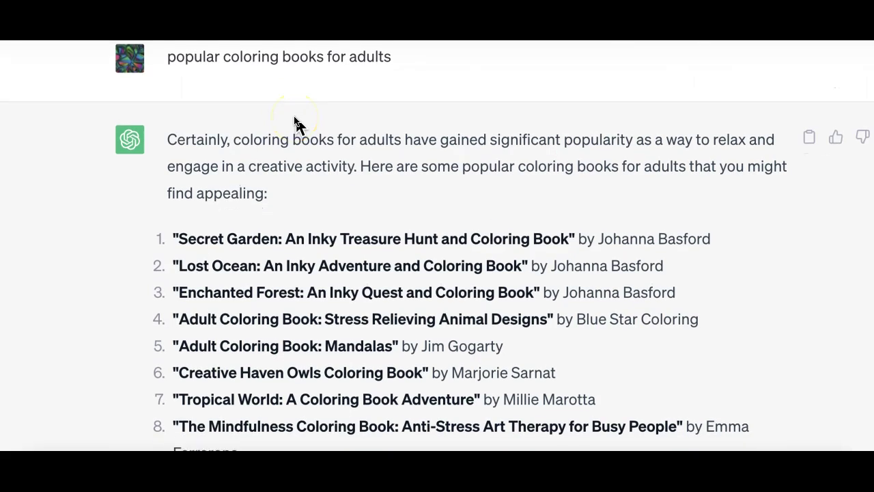
# Review ChatGPT's answer on popular adult coloring books, highlighting parts of the reply
pyautogui.scroll(1, 295, 123)
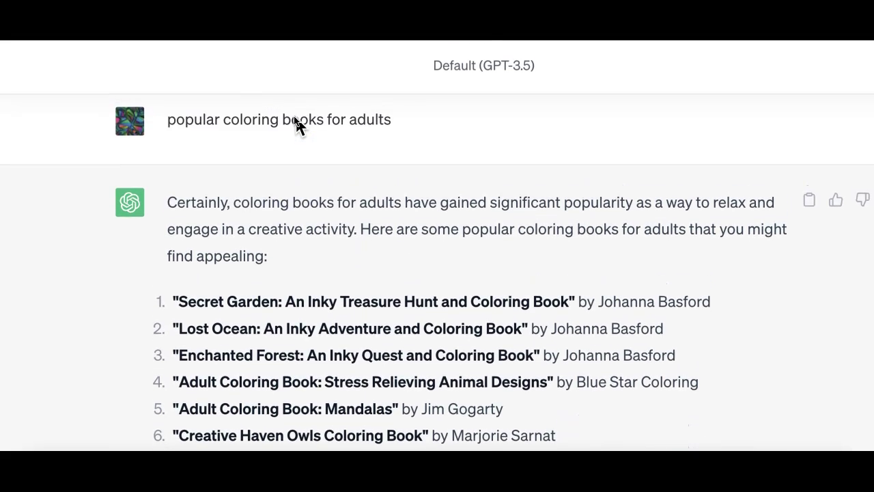
pyautogui.scroll(-1, 295, 123)
pyautogui.scroll(-1, 295, 123)
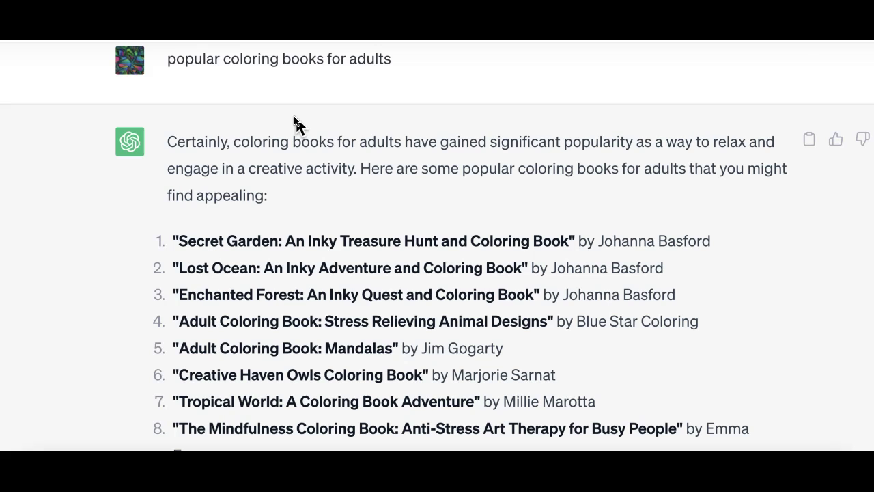
pyautogui.click(221, 89)
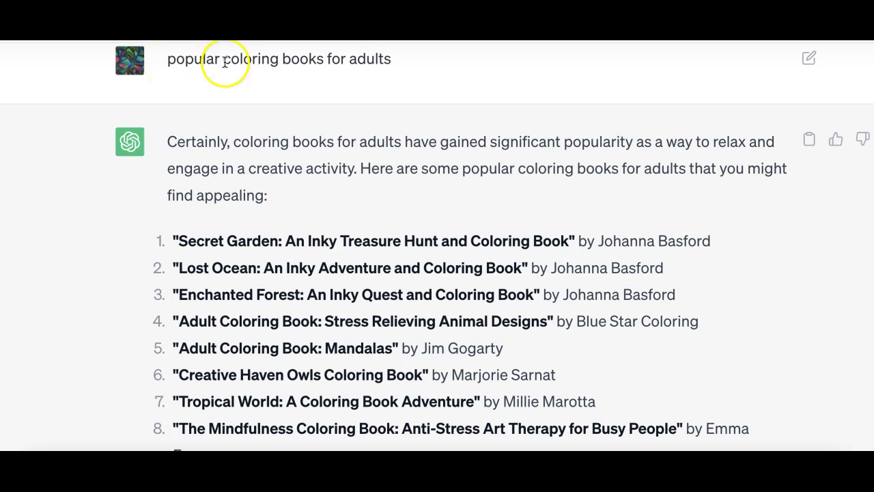
pyautogui.scroll(-1, 384, 214)
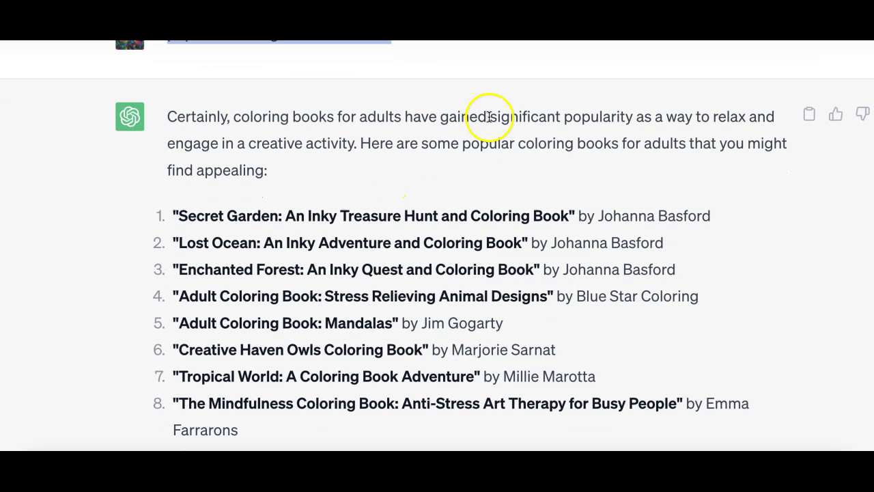
pyautogui.moveTo(489, 116); pyautogui.dragTo(615, 164)
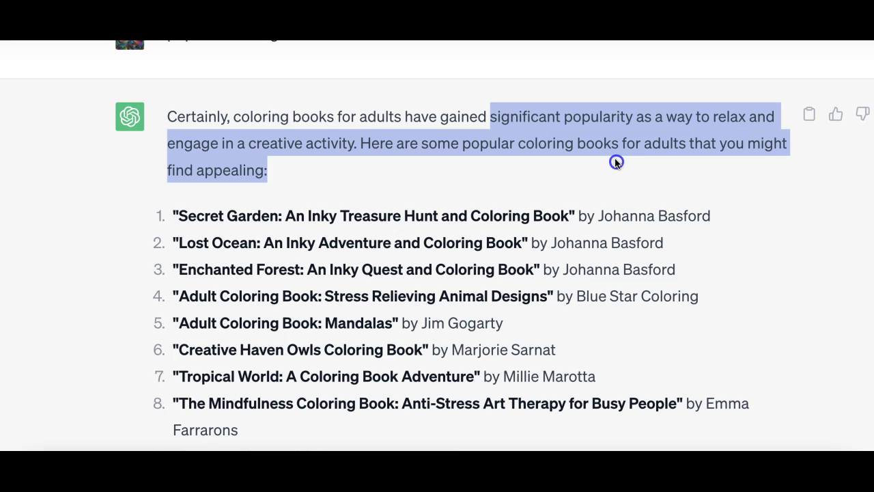
pyautogui.click(255, 274)
# Move on to the large-print question and highlight the word 'animal' in it
pyautogui.scroll(-5, 255, 274)
pyautogui.scroll(5, 255, 275)
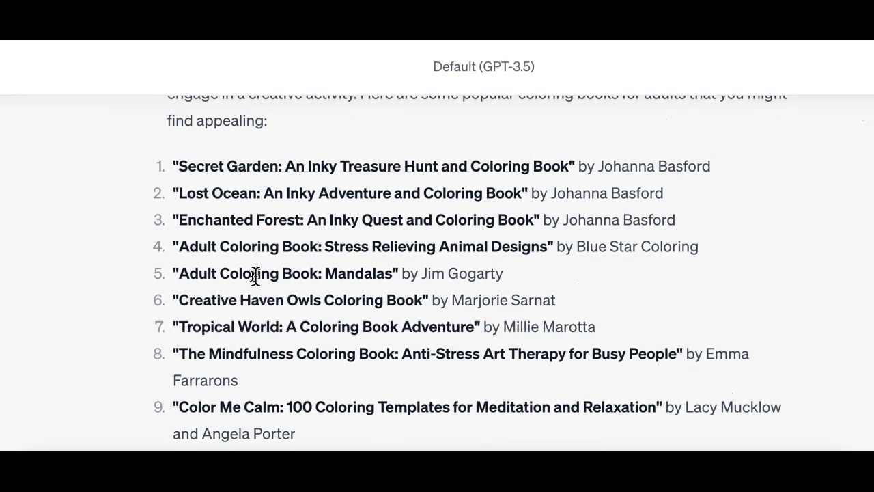
pyautogui.scroll(-6, 255, 274)
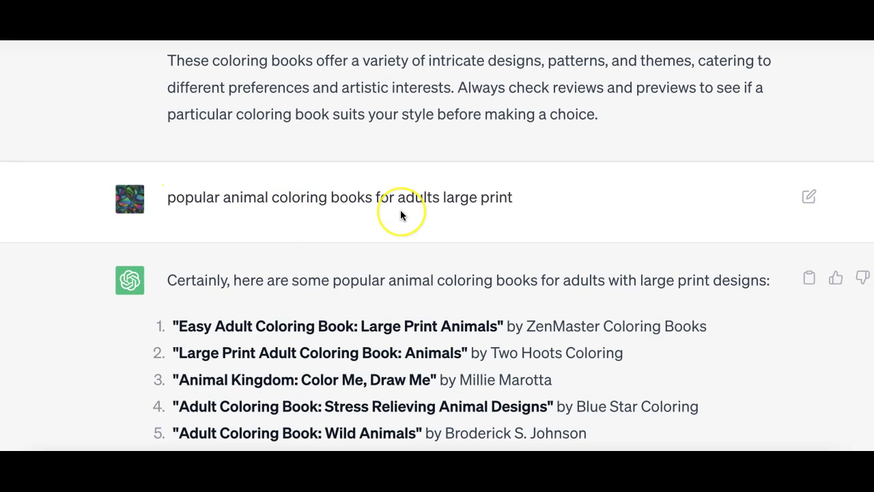
pyautogui.scroll(-1, 403, 217)
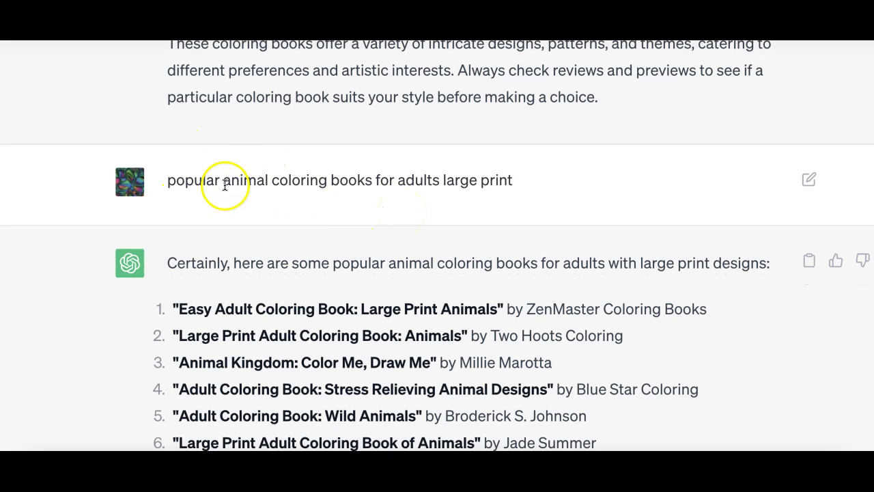
pyautogui.click(223, 184)
pyautogui.moveTo(225, 183); pyautogui.dragTo(454, 194)
# Highlight the popular-animals question and the answer's introductory paragraph
pyautogui.scroll(-8, 495, 203)
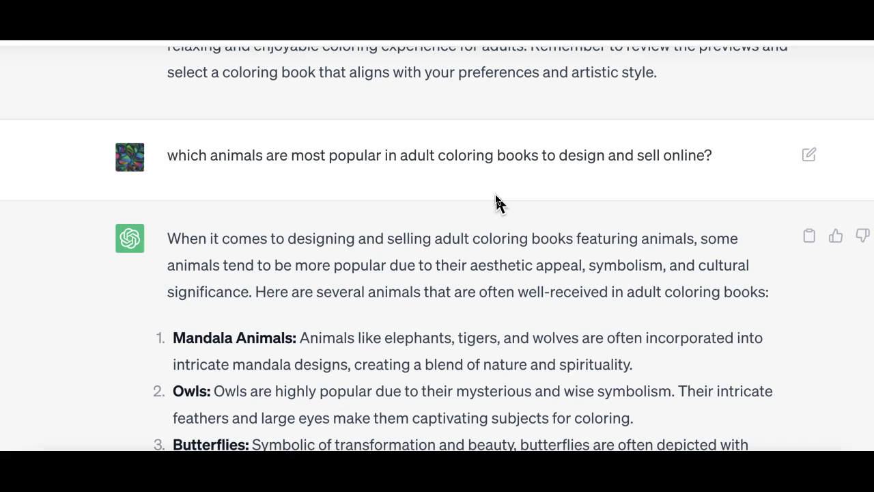
pyautogui.click(242, 160)
pyautogui.moveTo(712, 155); pyautogui.dragTo(174, 150)
pyautogui.click(193, 157)
pyautogui.tripleClick(578, 142)
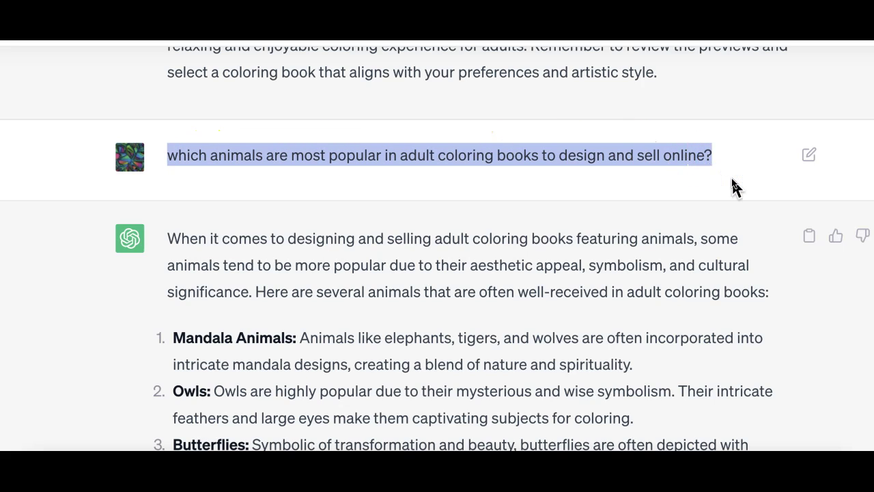
pyautogui.scroll(-2, 736, 188)
pyautogui.tripleClick(728, 217)
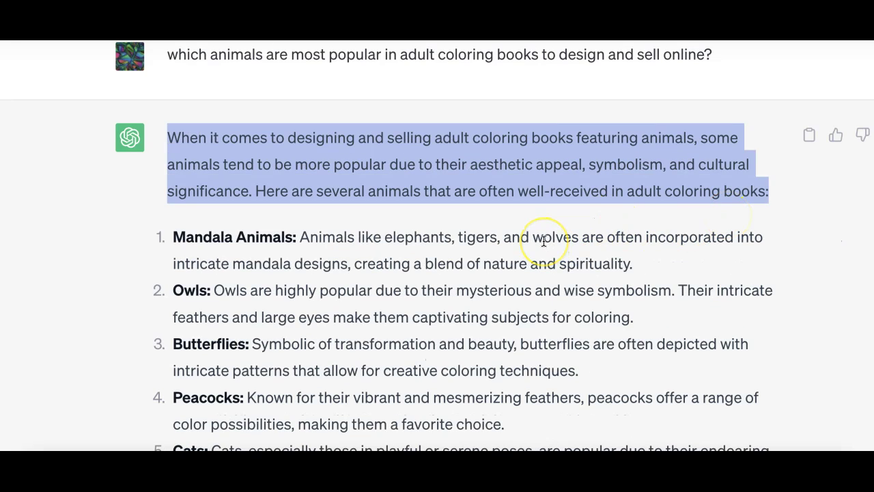
pyautogui.click(566, 184)
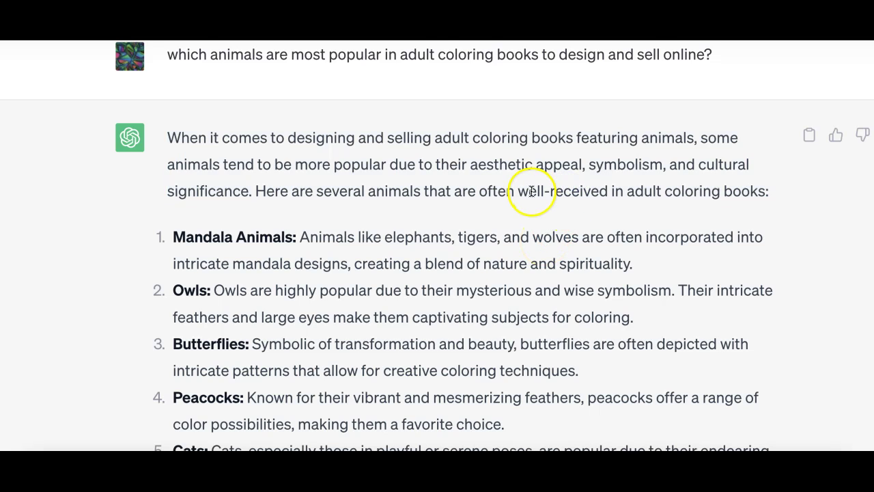
# Go through the animal list and highlight the 'Butterflies:' entry
pyautogui.scroll(-3, 532, 190)
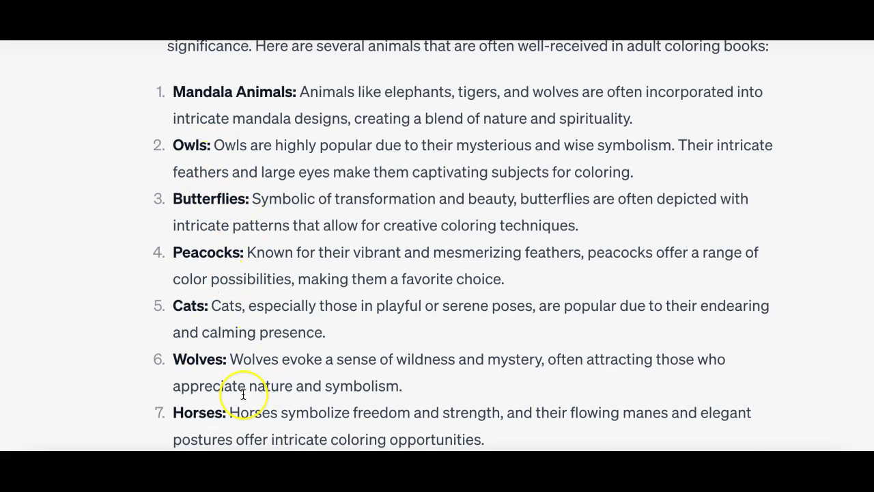
pyautogui.scroll(-3, 239, 402)
pyautogui.scroll(4, 244, 403)
pyautogui.moveTo(245, 279); pyautogui.dragTo(173, 279)
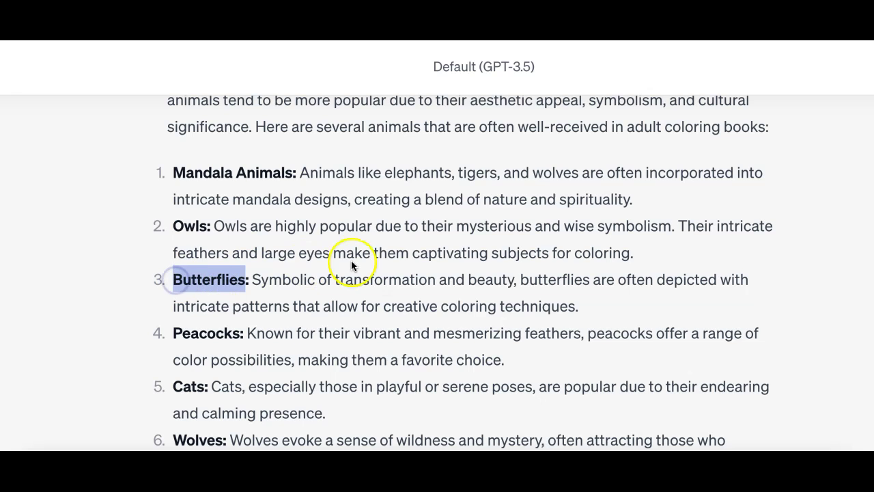
pyautogui.scroll(-10, 170, 215)
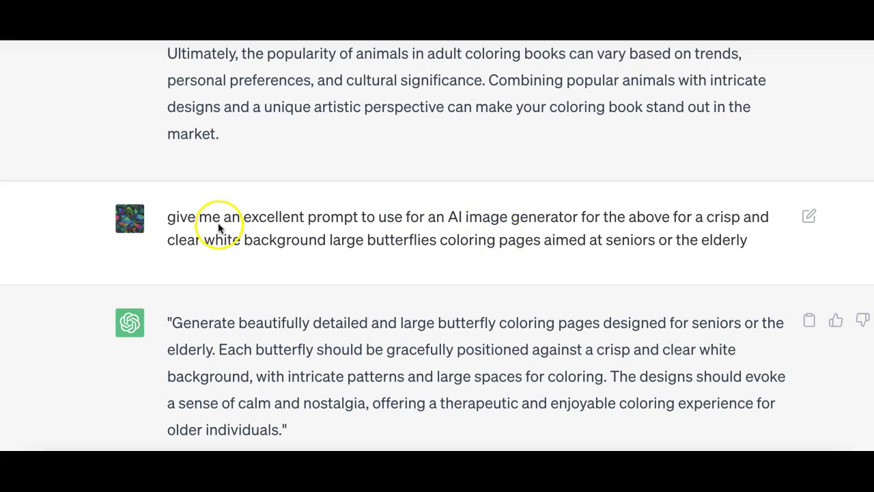
# Highlight 'AI image generator', 'crisp and clear white background', 'coloring pages' and 'seniors or the elderly' in the request
pyautogui.moveTo(448, 216); pyautogui.dragTo(578, 220)
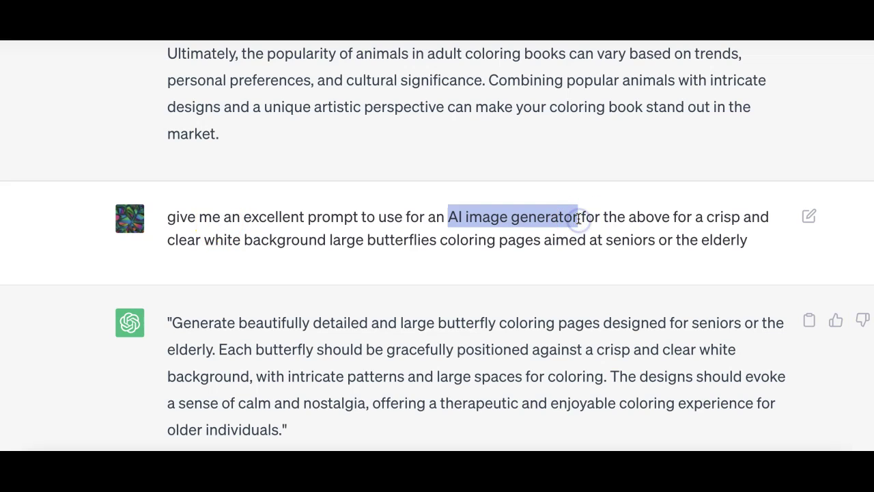
pyautogui.scroll(-1, 577, 217)
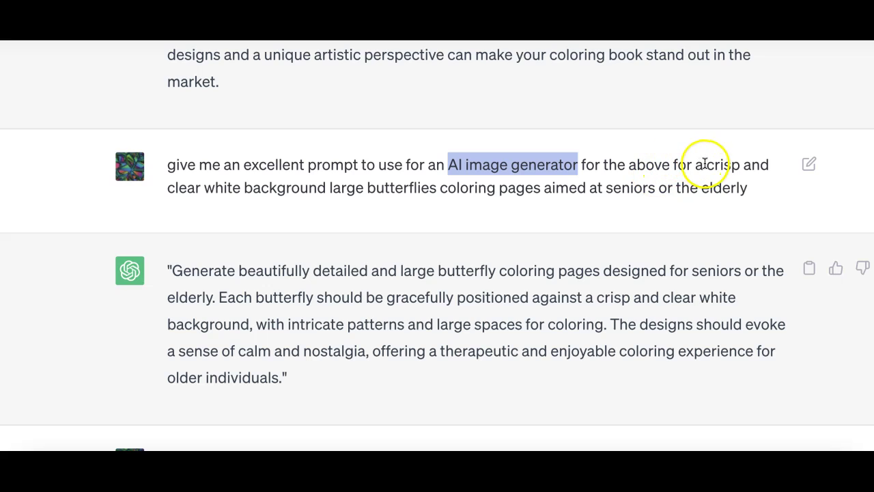
pyautogui.moveTo(706, 165); pyautogui.dragTo(330, 189)
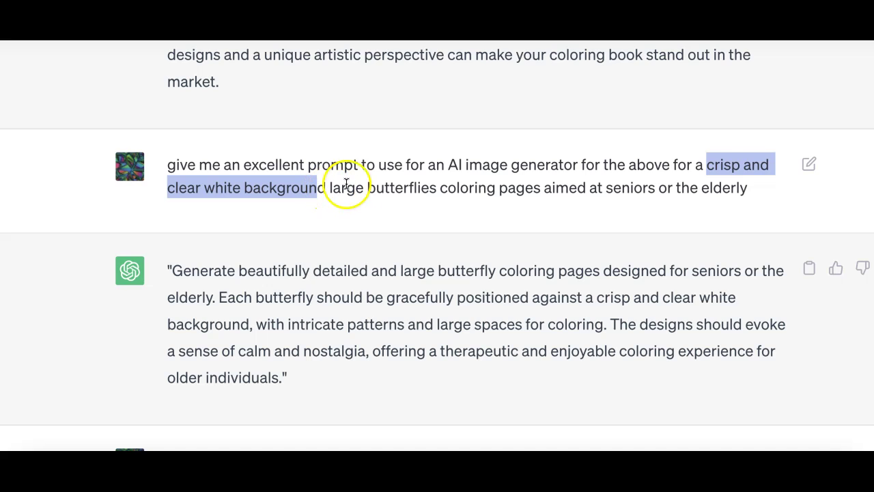
pyautogui.moveTo(439, 189); pyautogui.dragTo(527, 189)
pyautogui.moveTo(602, 189); pyautogui.dragTo(767, 192)
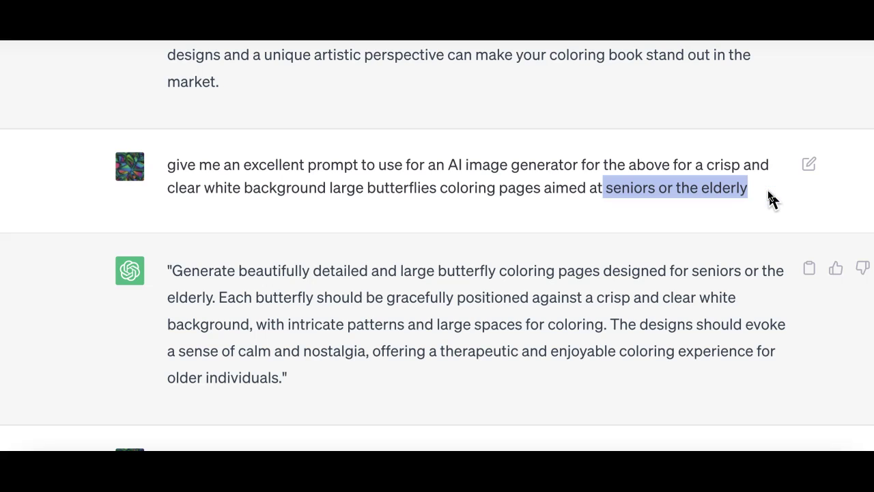
pyautogui.scroll(-3, 215, 222)
pyautogui.click(215, 222)
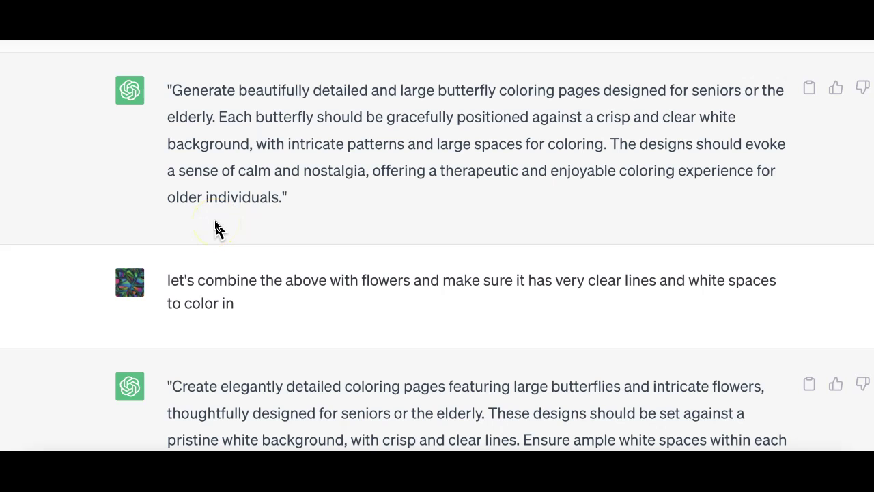
# Highlight the request to combine butterflies with flowers
pyautogui.scroll(-1, 215, 229)
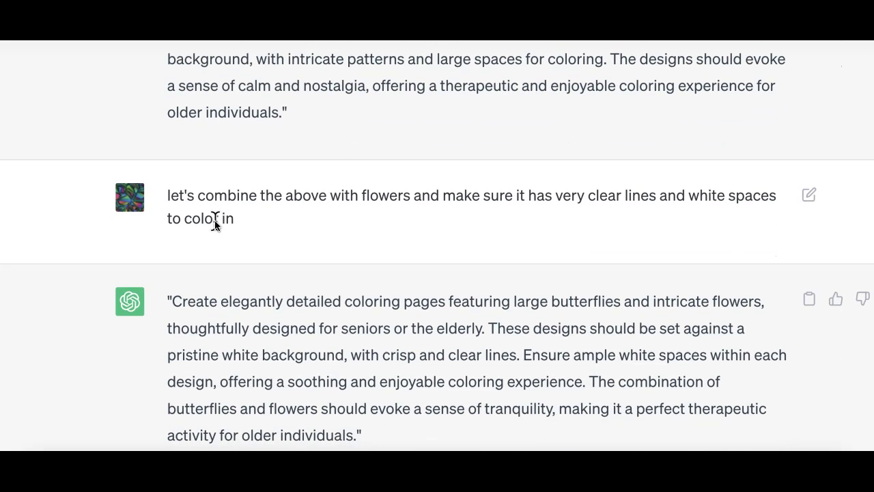
pyautogui.scroll(-2, 215, 223)
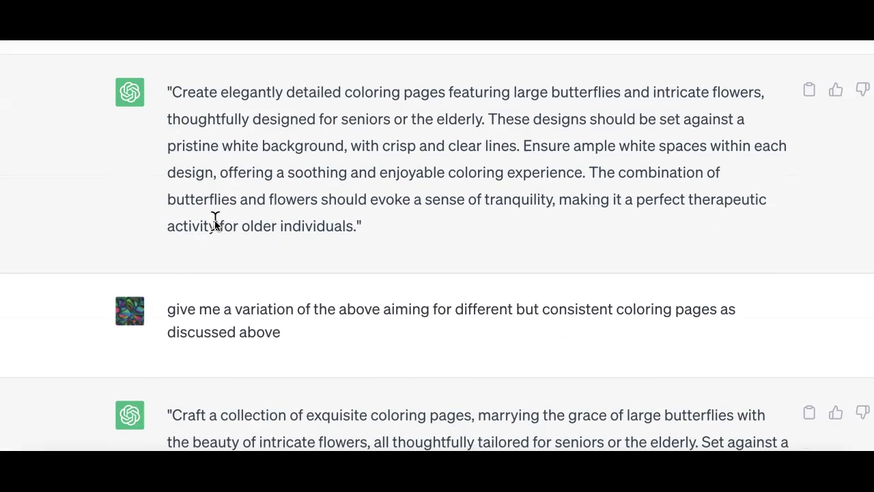
pyautogui.scroll(2, 215, 222)
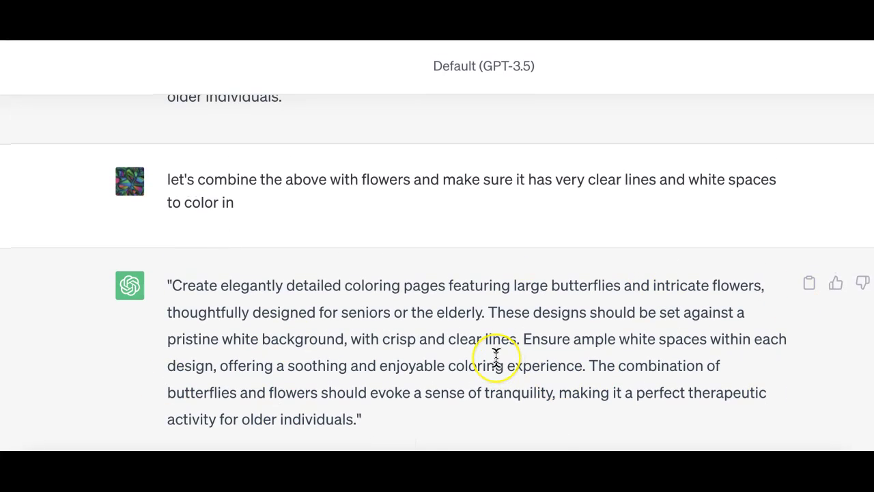
pyautogui.scroll(-1, 496, 356)
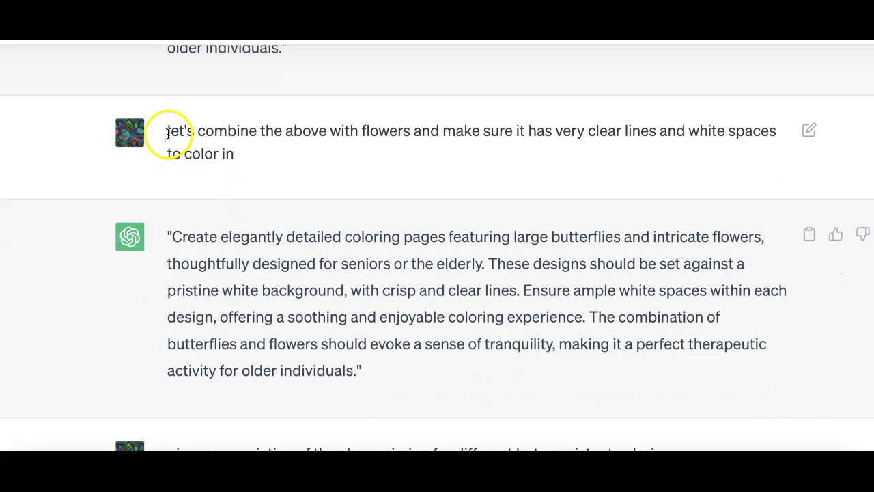
pyautogui.moveTo(167, 131); pyautogui.dragTo(286, 155)
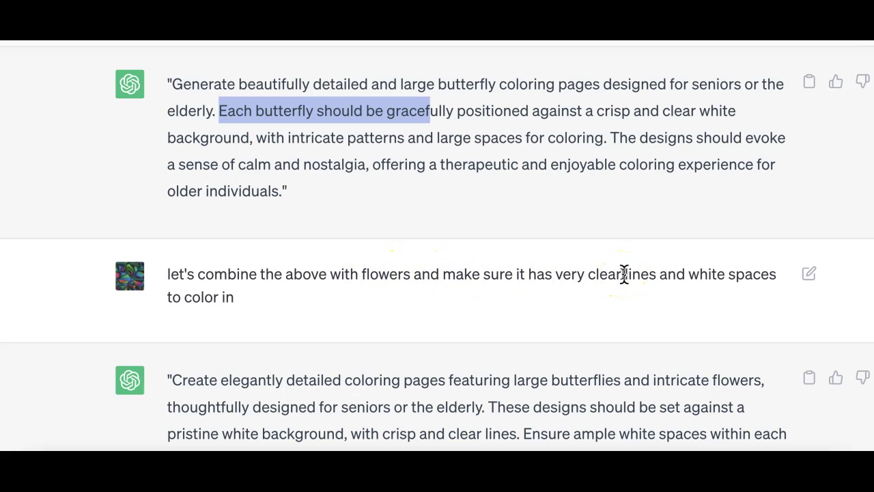
# Highlight 'consistent coloring pages' in the variation request and reach the Midjourney cover prompt
pyautogui.scroll(-3, 624, 273)
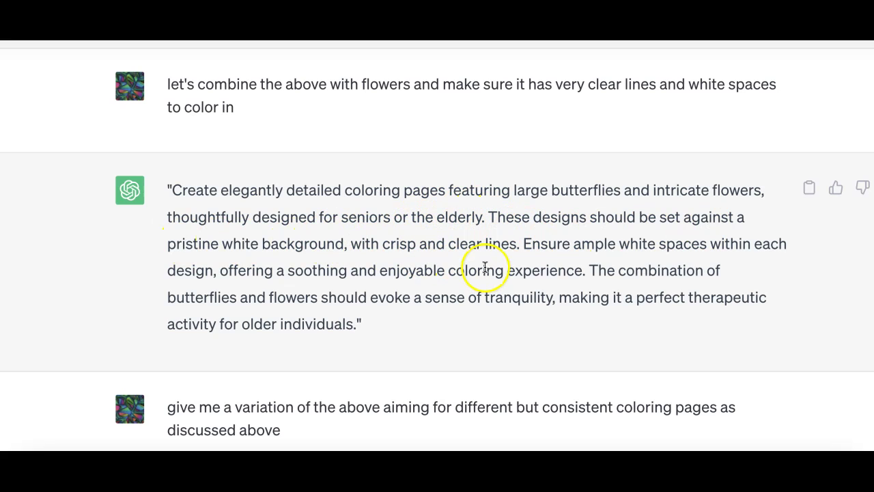
pyautogui.scroll(-4, 717, 263)
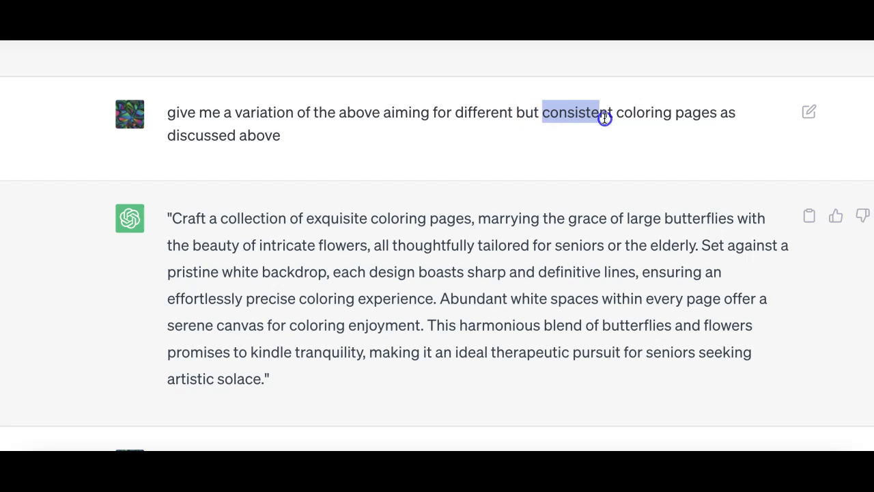
pyautogui.moveTo(628, 123); pyautogui.dragTo(731, 127)
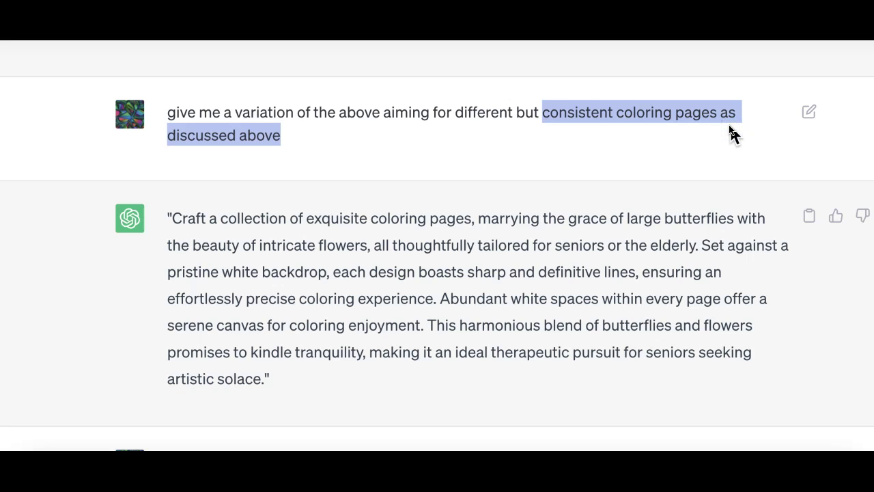
pyautogui.scroll(-1, 731, 131)
pyautogui.scroll(1, 733, 133)
pyautogui.scroll(-4, 468, 264)
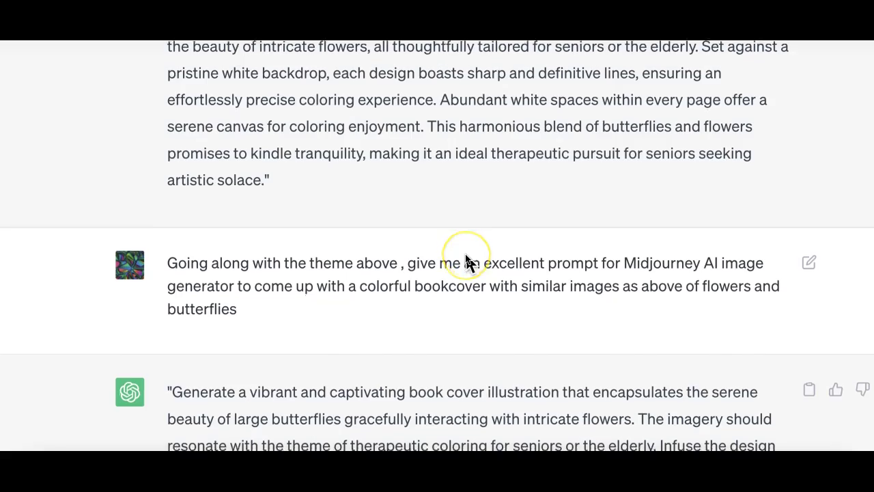
# Bring up ChatGPT's whimsical kids' butterfly coloring-page prompt response
pyautogui.scroll(-15, 467, 262)
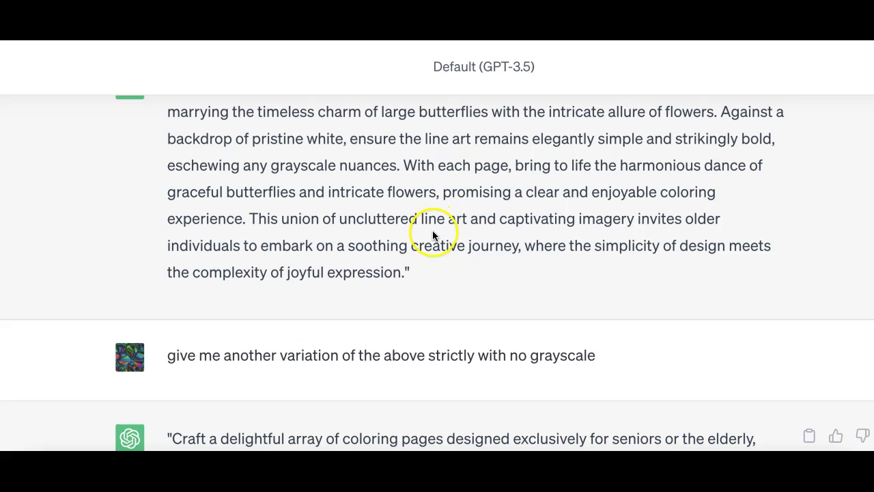
pyautogui.scroll(-10, 433, 236)
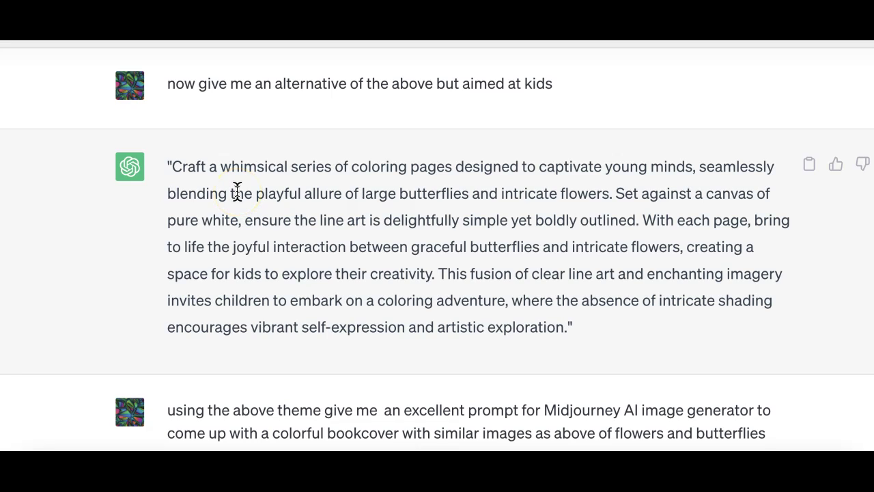
pyautogui.scroll(1, 237, 191)
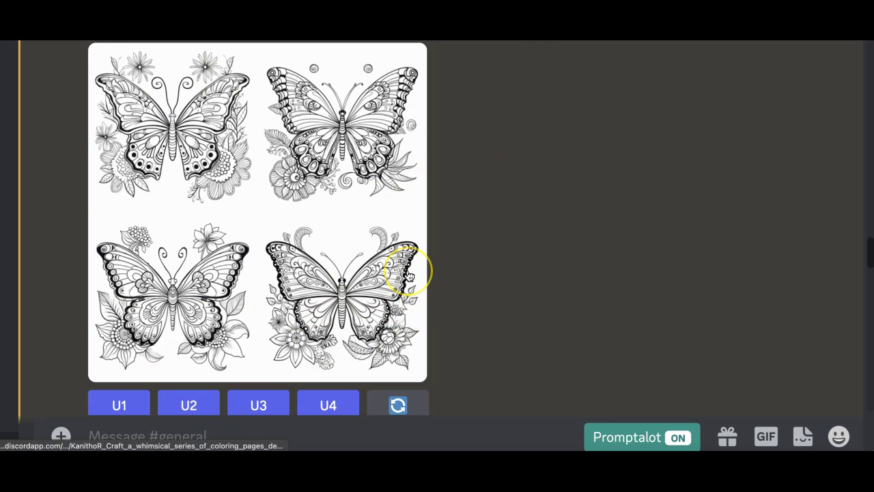
# Upscale all four butterfly images from the grid with the Promptalot upscale-all button
pyautogui.scroll(4, 409, 275)
pyautogui.scroll(-4, 466, 308)
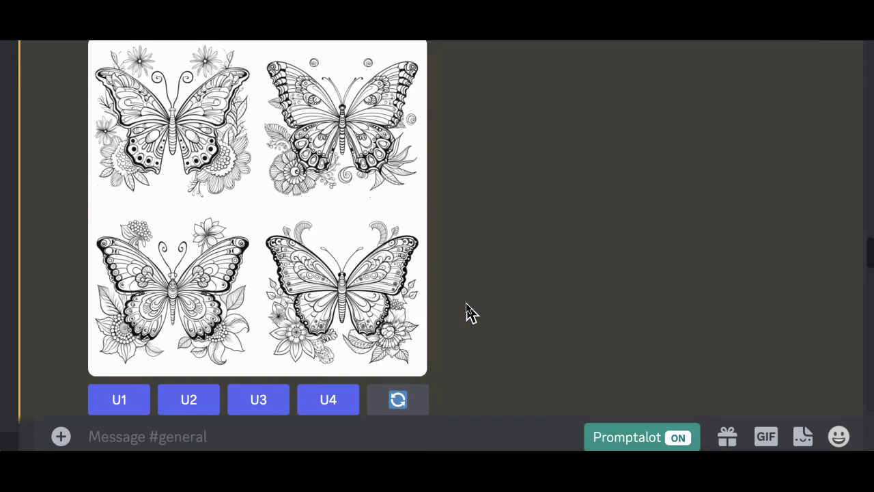
pyautogui.scroll(8, 466, 312)
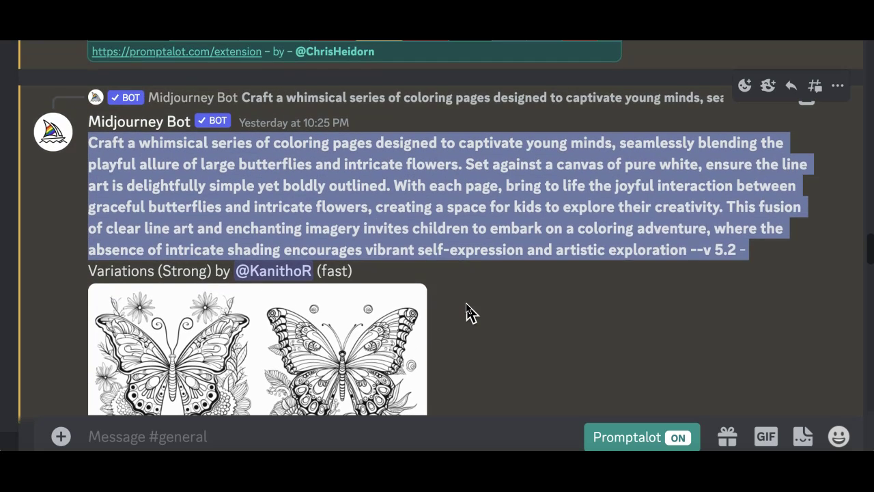
pyautogui.scroll(-8, 466, 312)
pyautogui.click(401, 313)
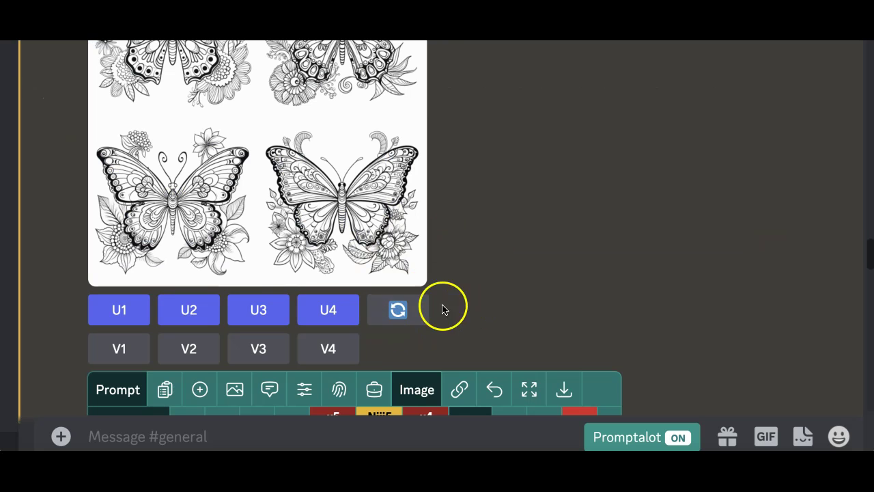
pyautogui.scroll(8, 333, 186)
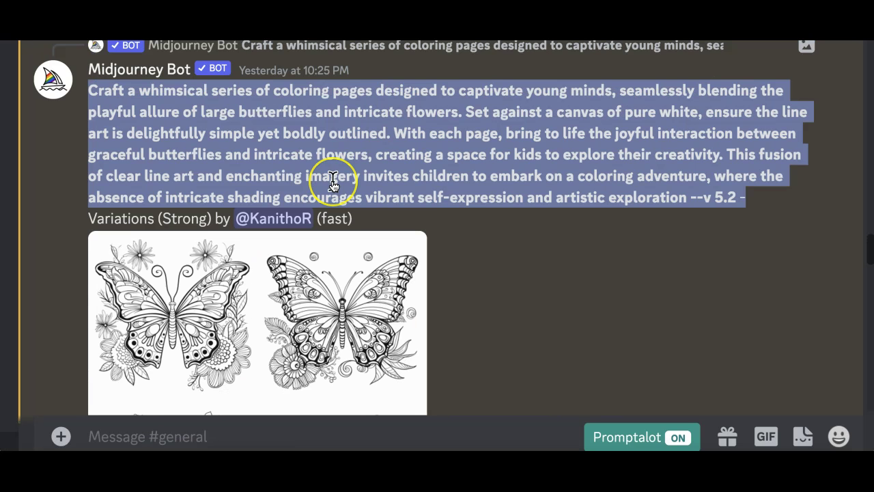
pyautogui.scroll(-10, 333, 186)
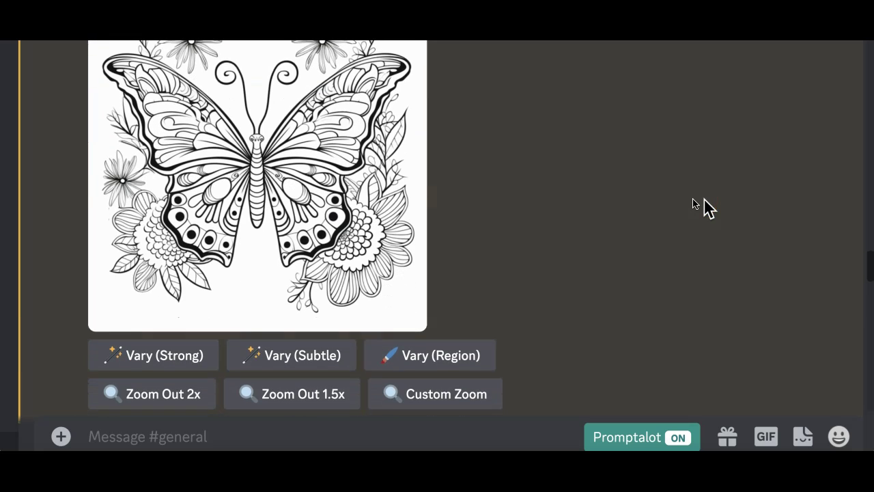
pyautogui.scroll(1, 703, 205)
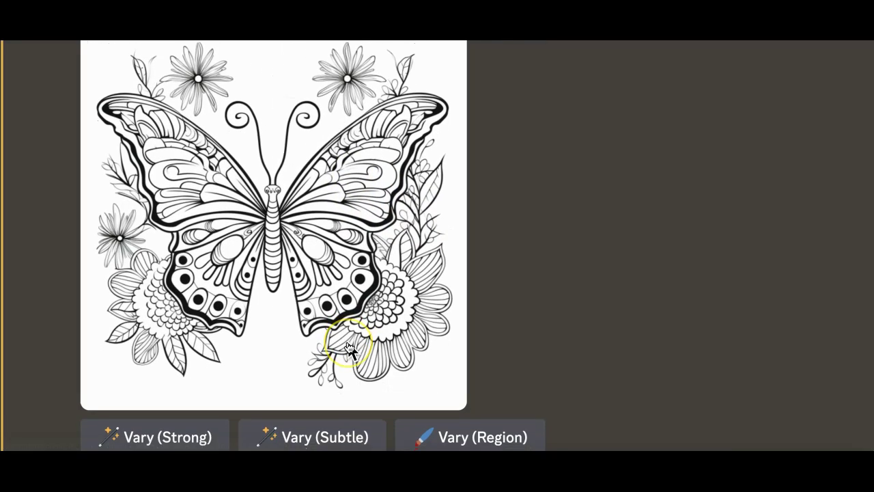
# Look through each upscaled butterfly coloring page in the #general channel
pyautogui.scroll(-1, 349, 350)
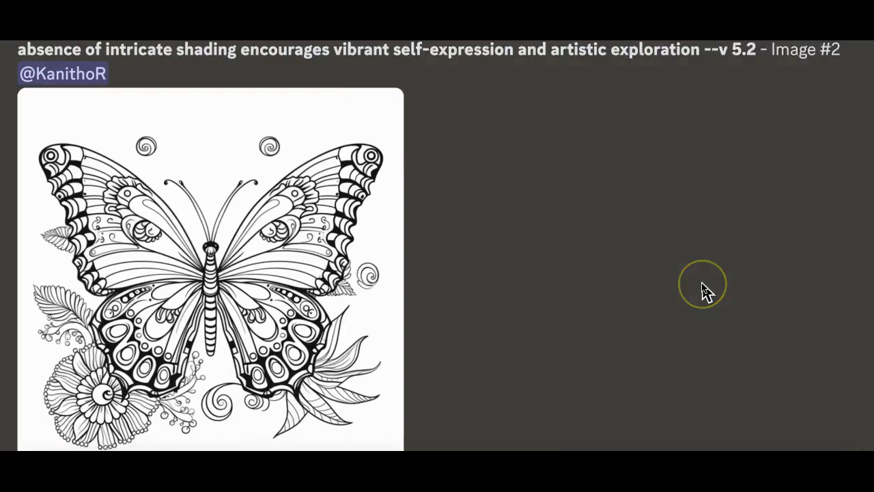
pyautogui.scroll(-2, 704, 293)
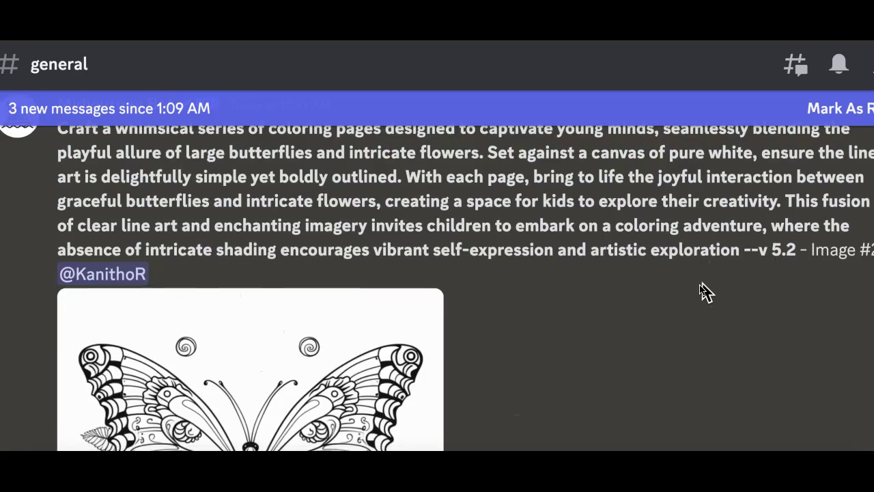
pyautogui.scroll(3, 703, 293)
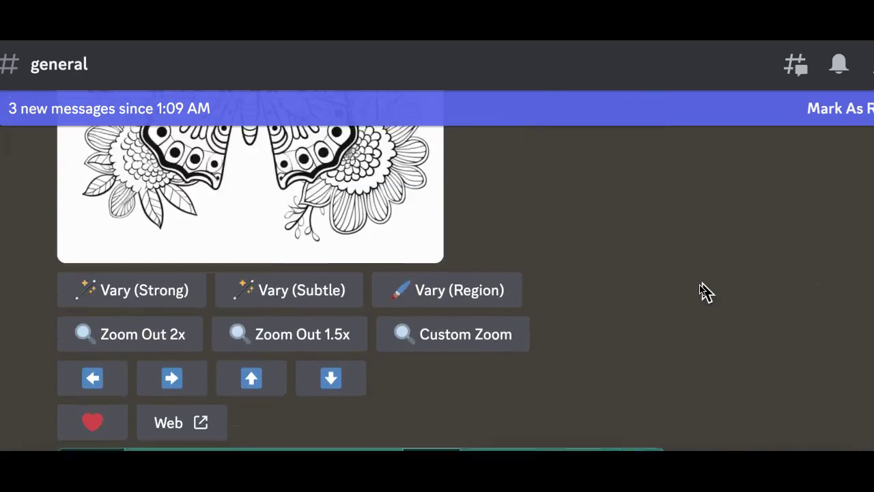
pyautogui.scroll(4, 704, 293)
pyautogui.scroll(-1, 704, 293)
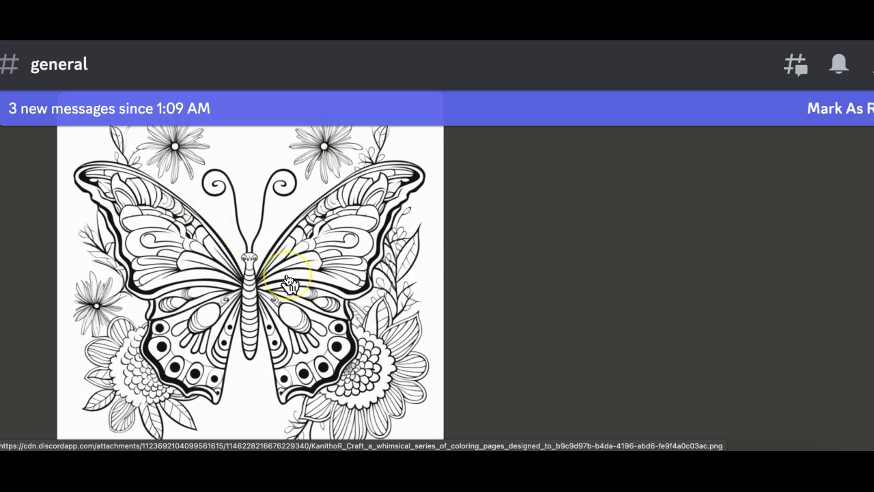
pyautogui.scroll(-5, 288, 281)
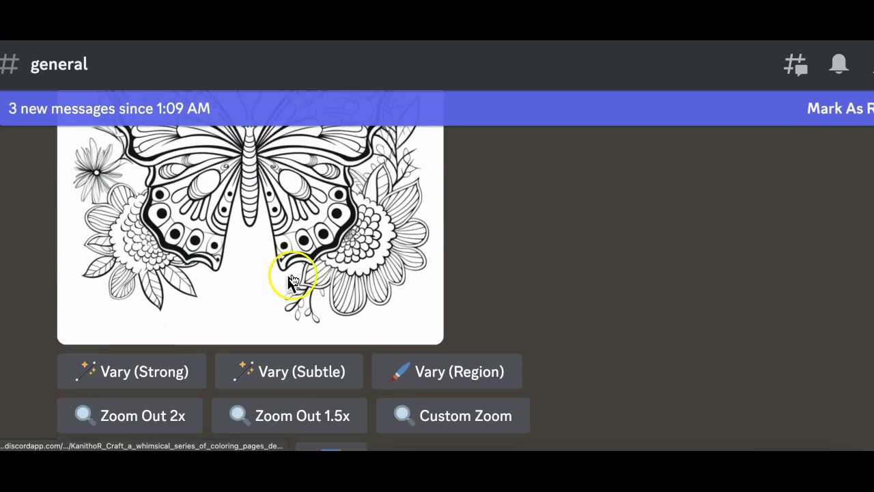
pyautogui.scroll(-15, 291, 280)
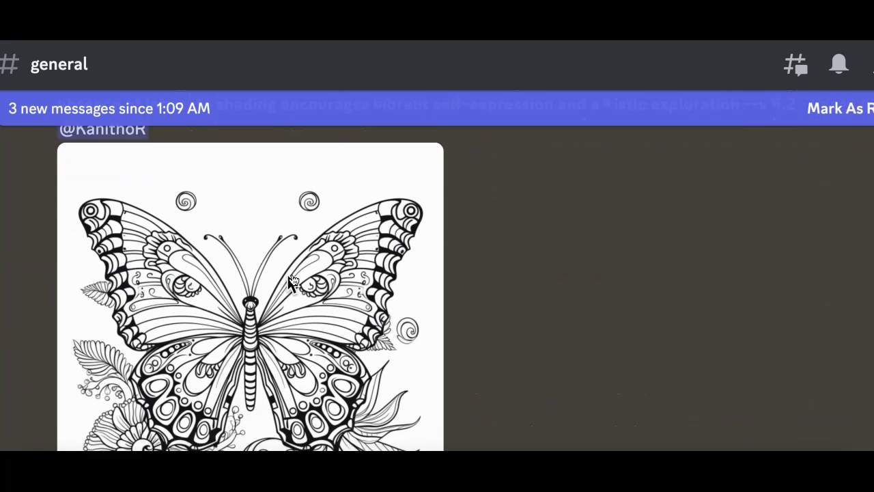
pyautogui.scroll(-2, 290, 282)
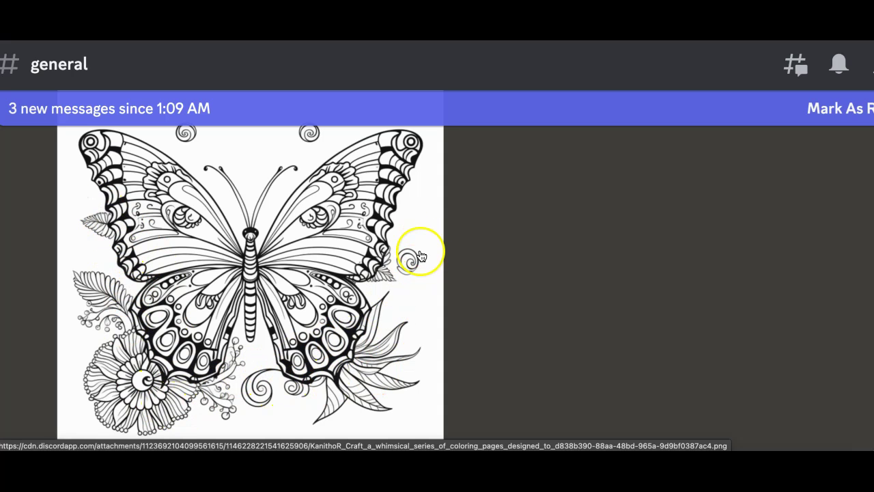
pyautogui.scroll(1, 414, 268)
pyautogui.scroll(-5, 414, 269)
pyautogui.scroll(5, 415, 268)
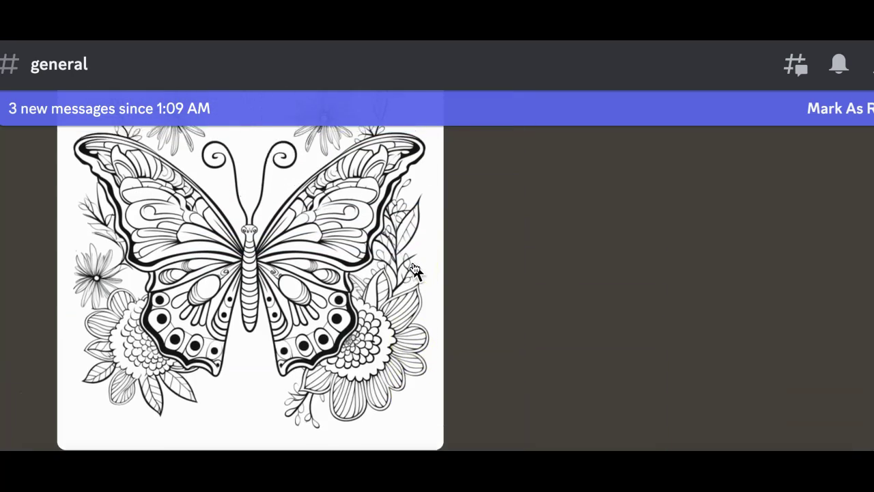
pyautogui.scroll(-8, 415, 269)
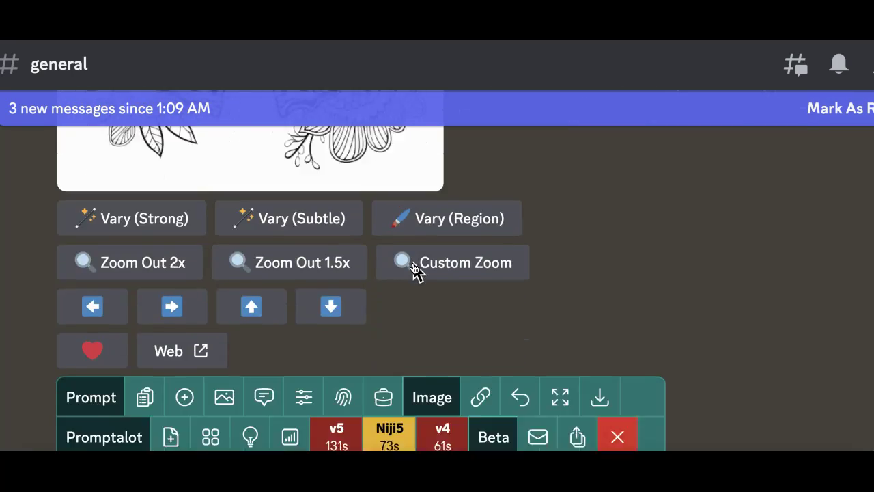
pyautogui.scroll(-4, 414, 269)
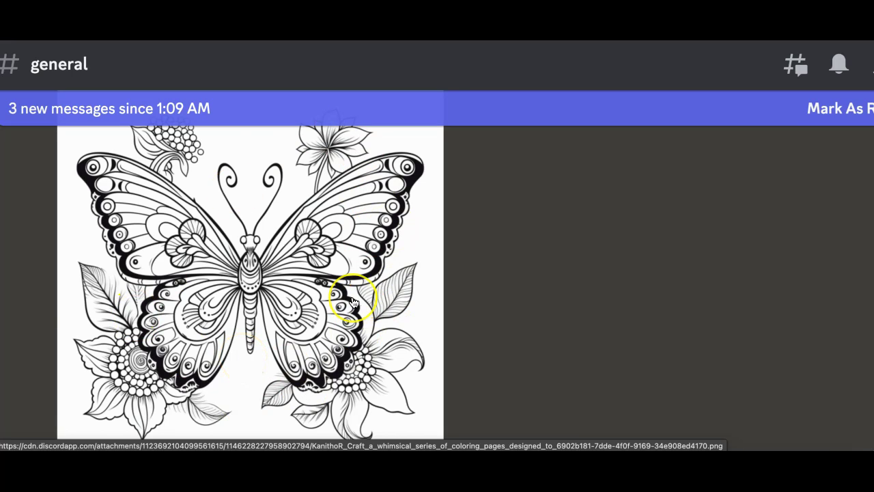
# Open the Midjourney website gallery collecting the butterfly upscales
pyautogui.scroll(2, 353, 302)
pyautogui.click(328, 165)
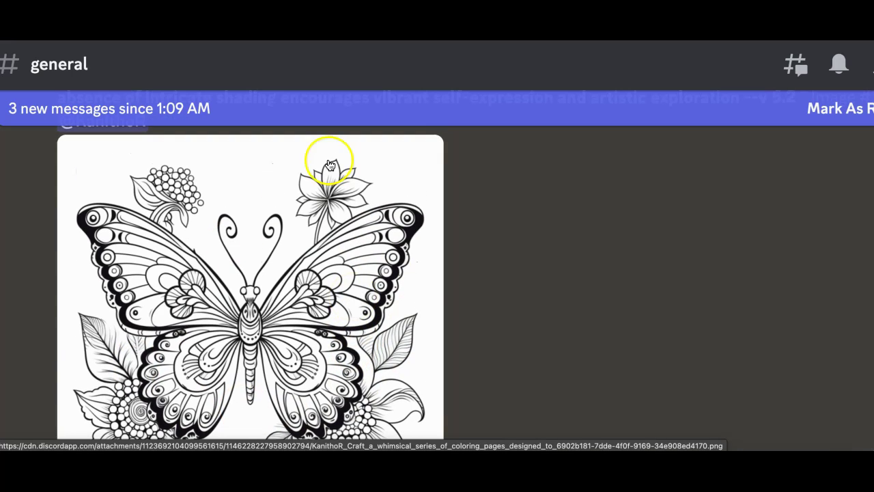
pyautogui.scroll(-10, 155, 278)
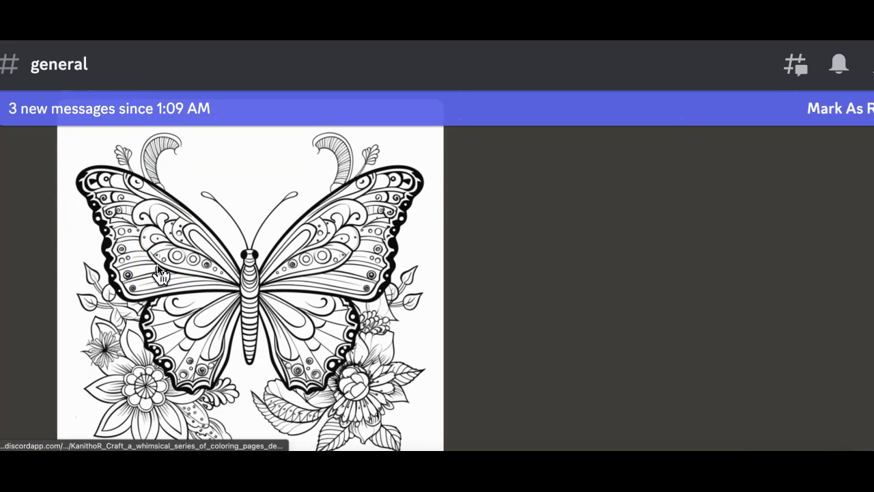
pyautogui.scroll(-4, 156, 272)
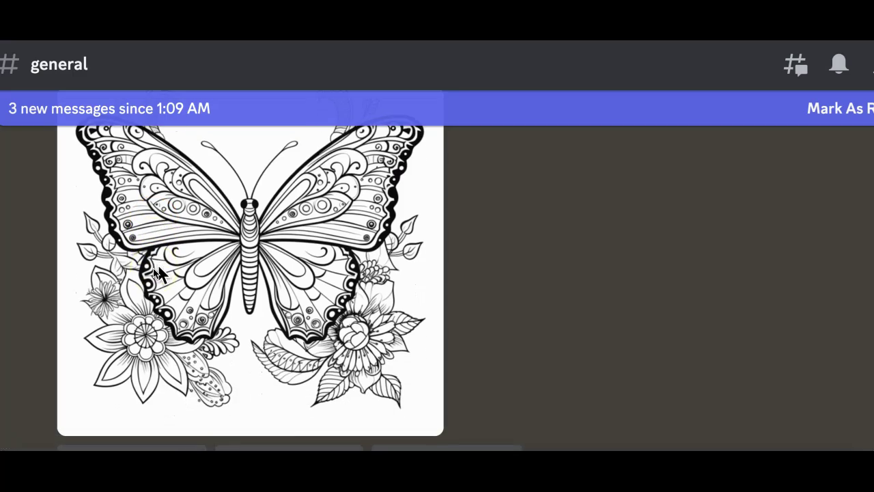
pyautogui.scroll(-10, 155, 273)
pyautogui.scroll(10, 155, 273)
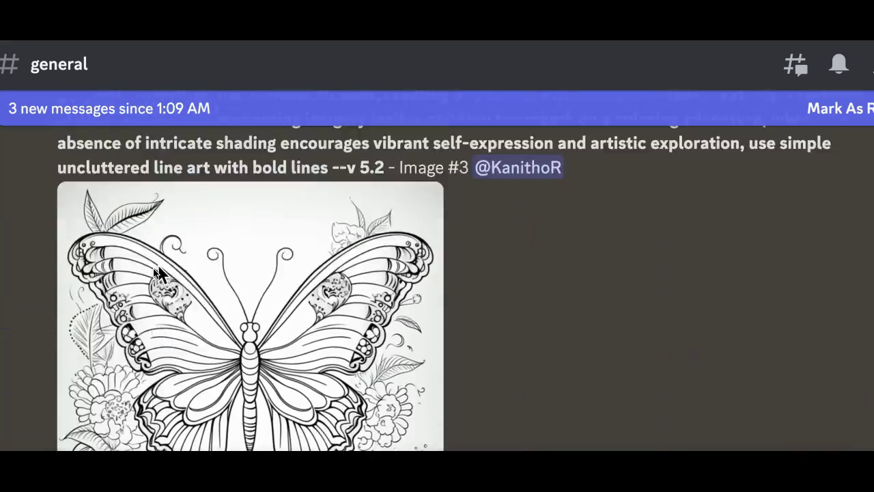
pyautogui.scroll(10, 174, 256)
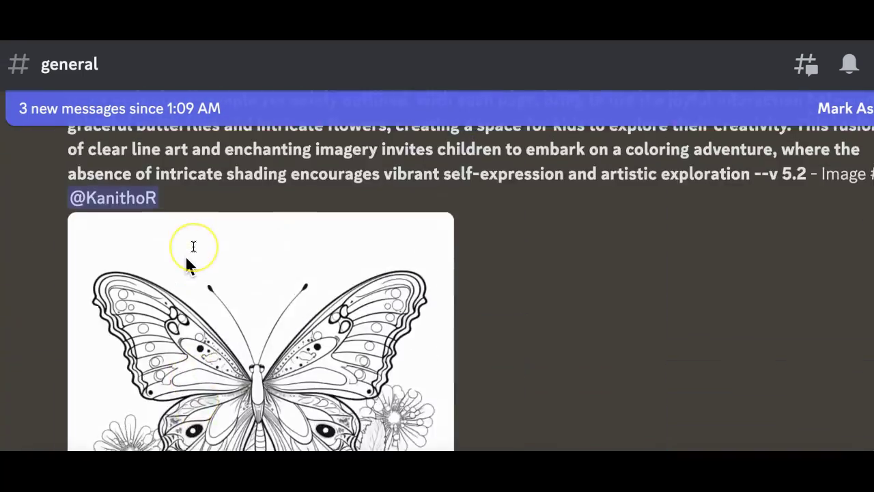
pyautogui.scroll(10, 188, 263)
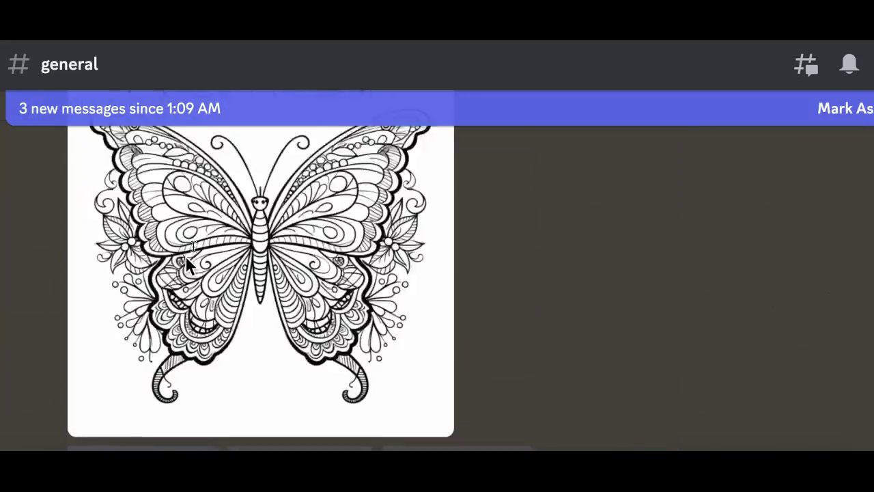
pyautogui.scroll(-5, 185, 255)
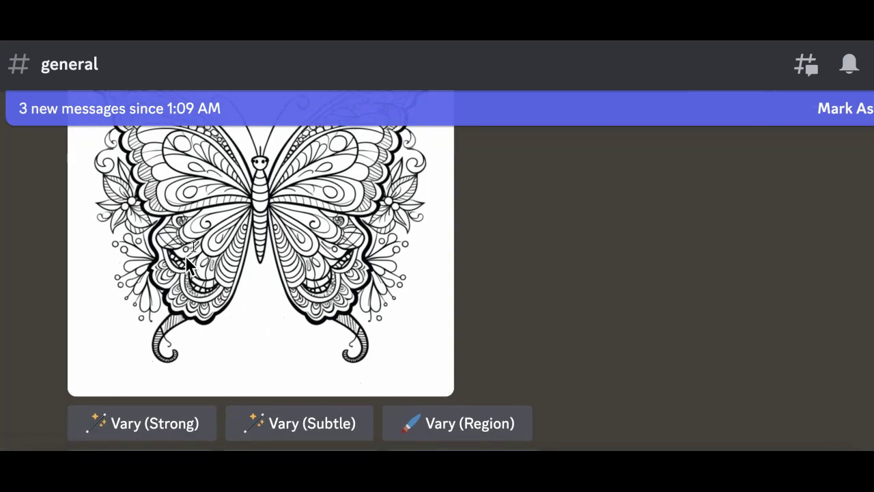
pyautogui.scroll(10, 185, 256)
pyautogui.click(743, 291)
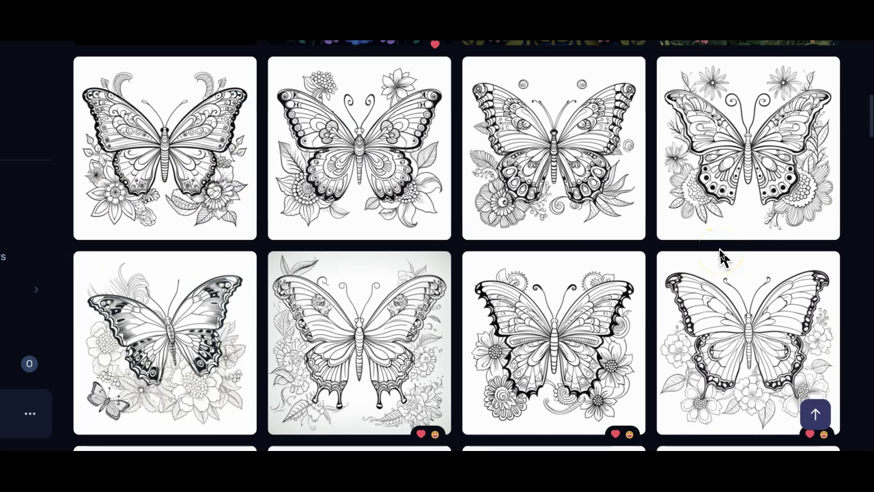
# Browse the gallery's black-and-white butterfly-and-flower coloring-page upscales
pyautogui.scroll(-1, 721, 256)
pyautogui.moveTo(220, 67)
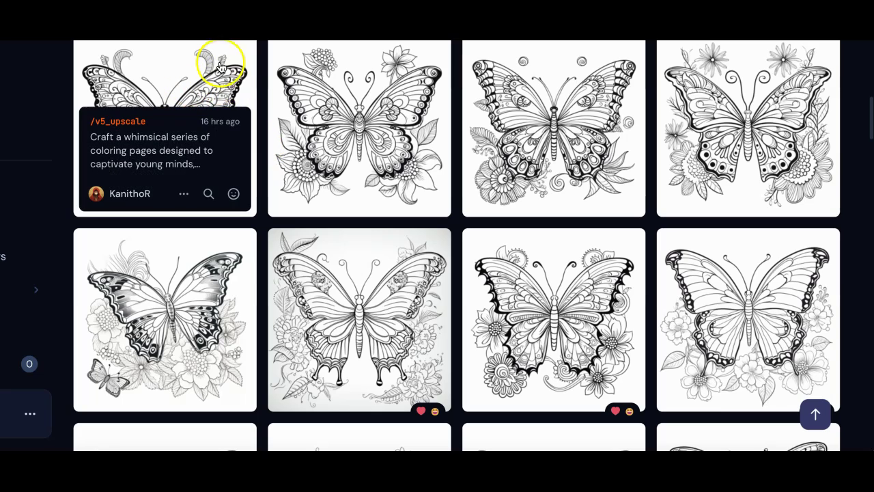
pyautogui.moveTo(91, 352)
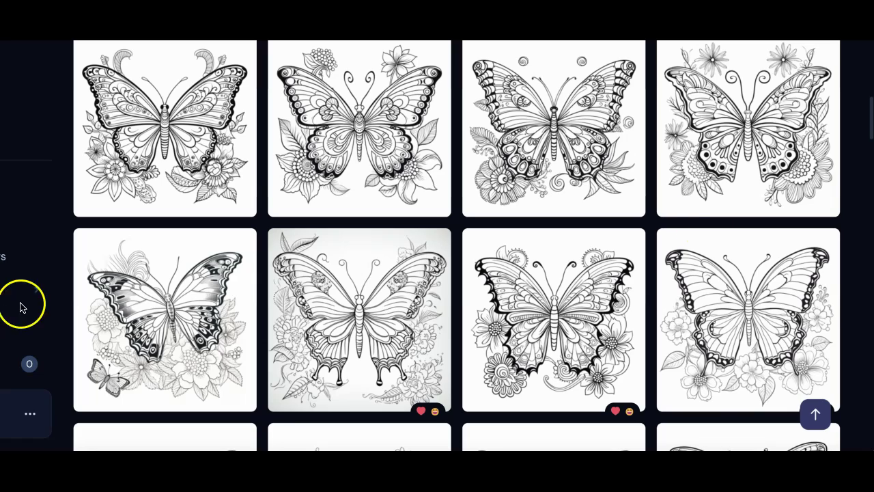
pyautogui.scroll(-2, 669, 205)
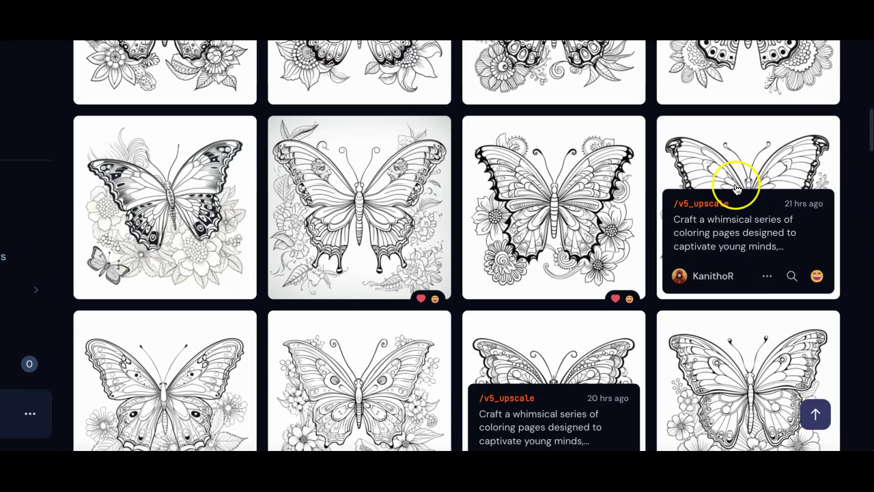
pyautogui.scroll(-3, 738, 188)
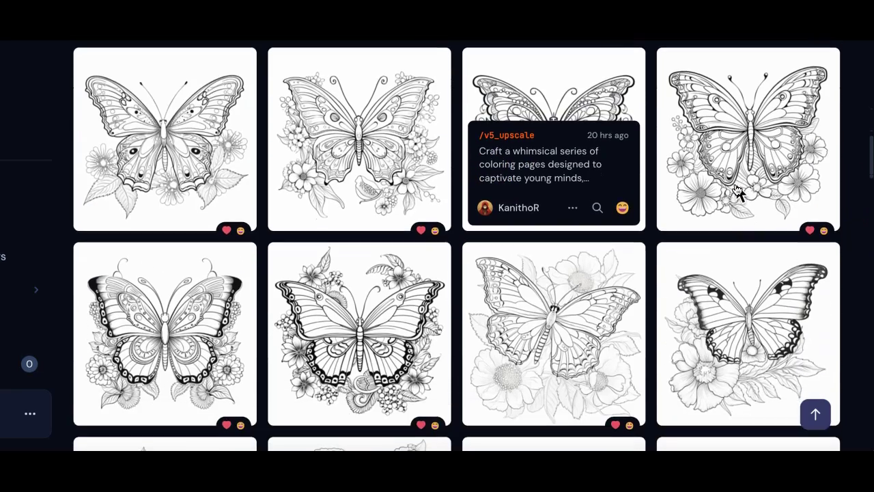
pyautogui.scroll(-3, 738, 189)
pyautogui.scroll(-3, 738, 190)
pyautogui.scroll(-3, 736, 191)
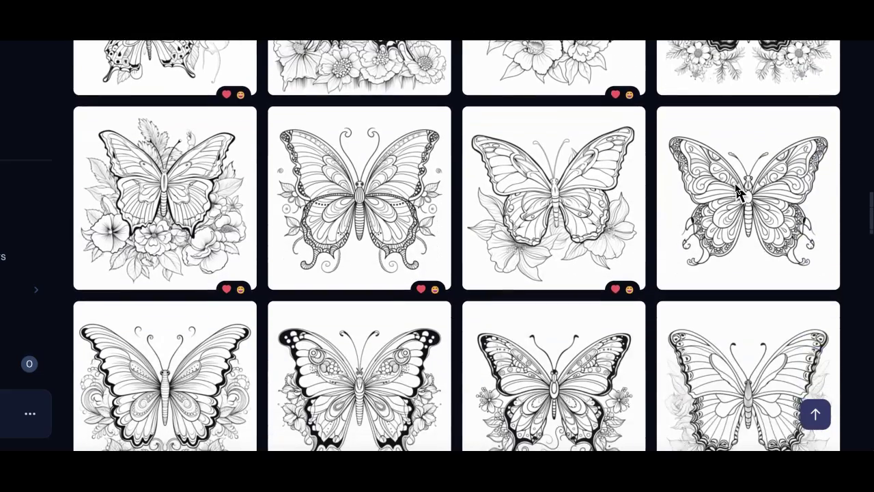
pyautogui.scroll(1, 736, 191)
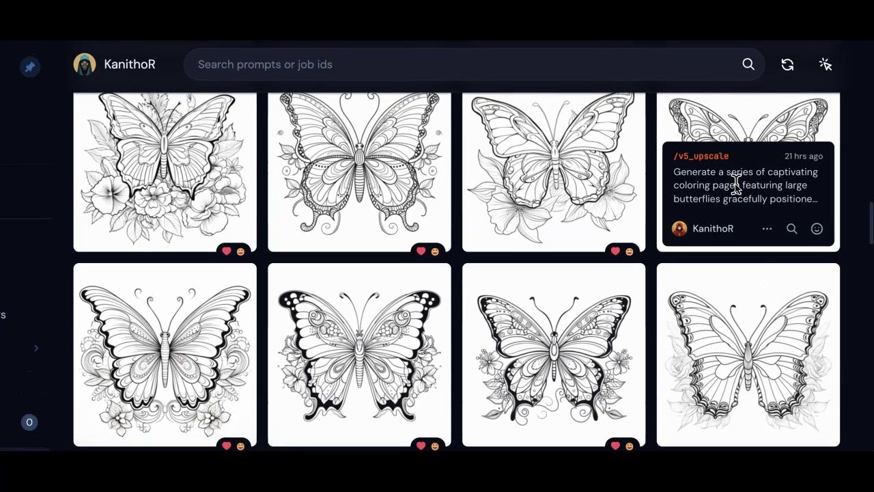
pyautogui.scroll(5, 736, 189)
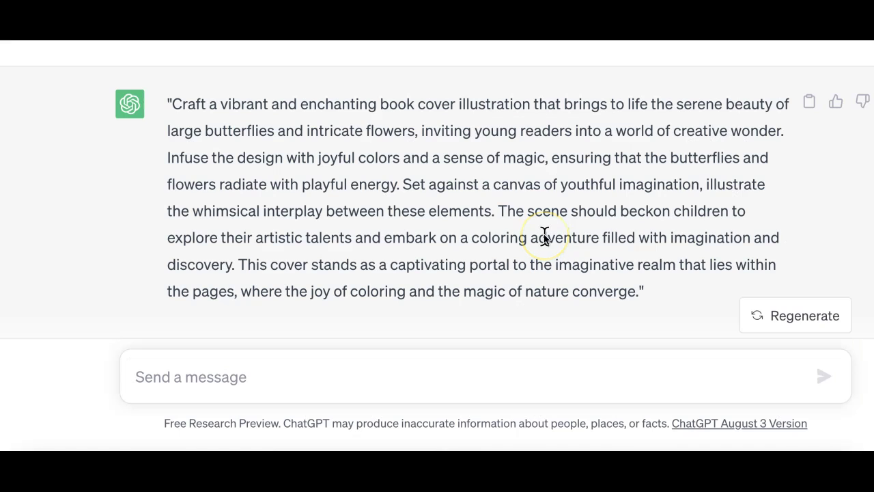
# Scroll through the ChatGPT chat to review the generated Midjourney butterfly-and-flowers cover prompt
pyautogui.scroll(1, 544, 236)
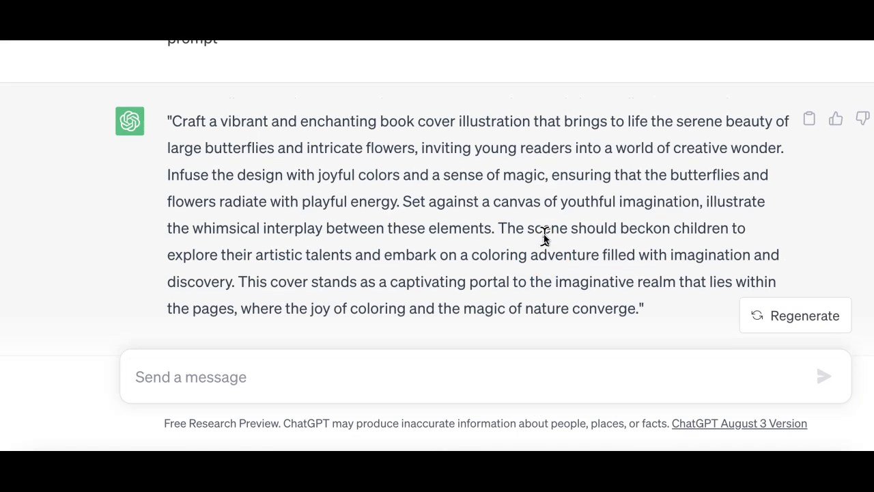
pyautogui.scroll(-1, 544, 235)
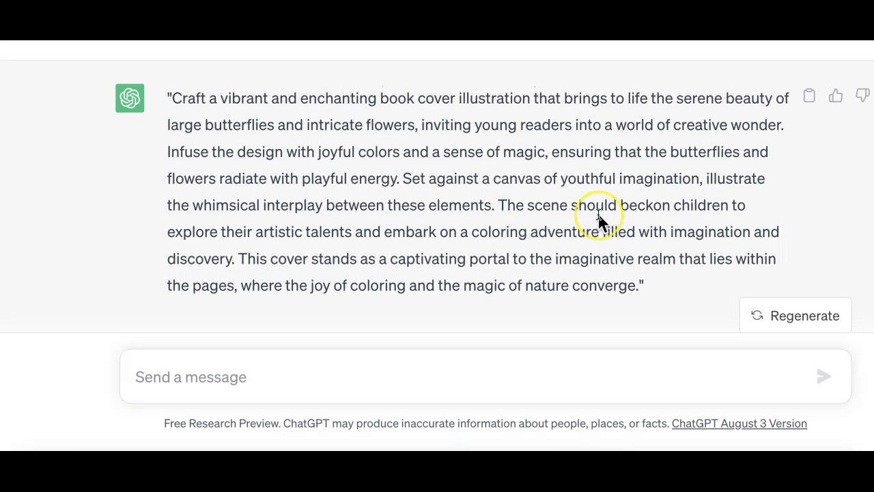
pyautogui.scroll(-1, 598, 217)
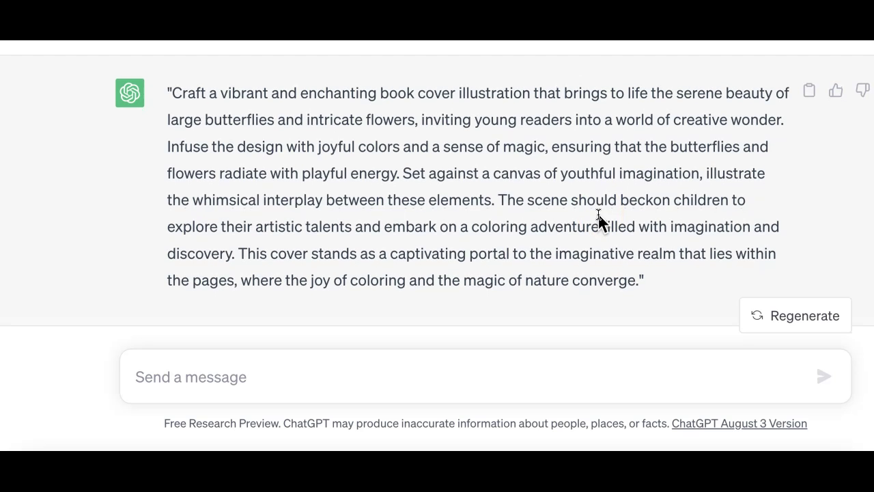
pyautogui.scroll(-1, 598, 217)
pyautogui.scroll(3, 598, 217)
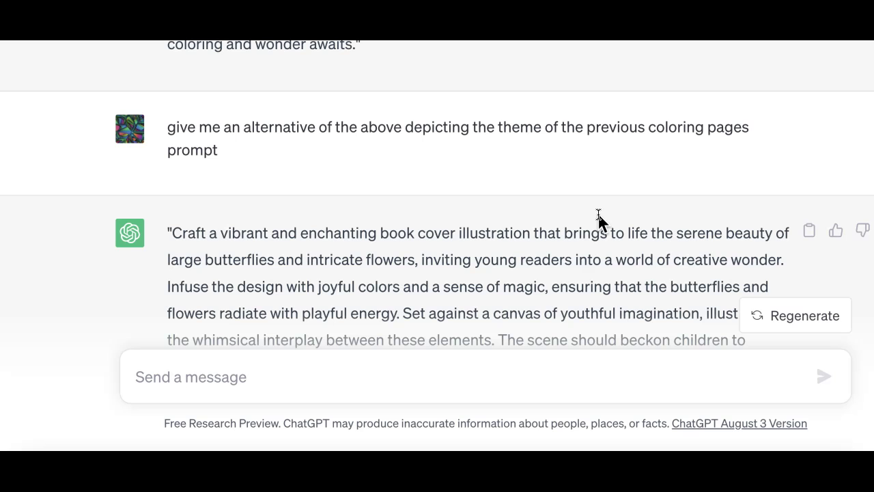
pyautogui.scroll(-3, 598, 219)
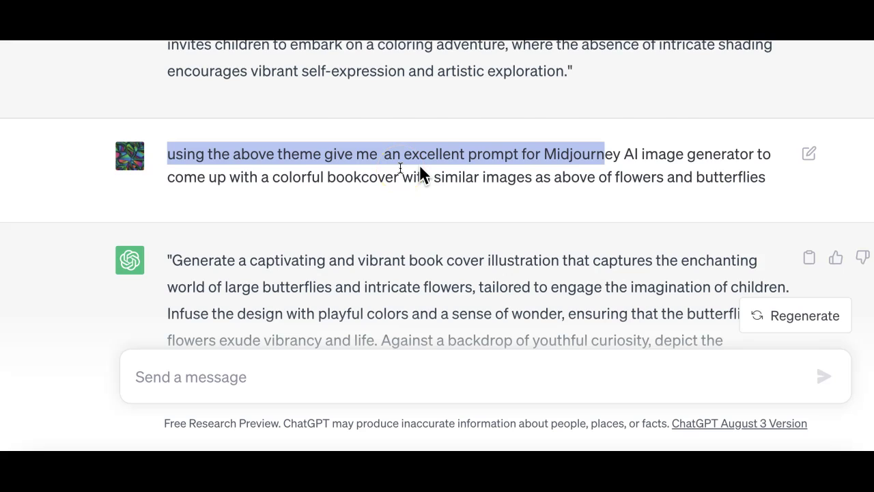
pyautogui.scroll(-1, 419, 165)
# Select the Midjourney cover-prompt request and drag a copy of its text out
pyautogui.click(244, 109)
pyautogui.moveTo(168, 107); pyautogui.dragTo(785, 158)
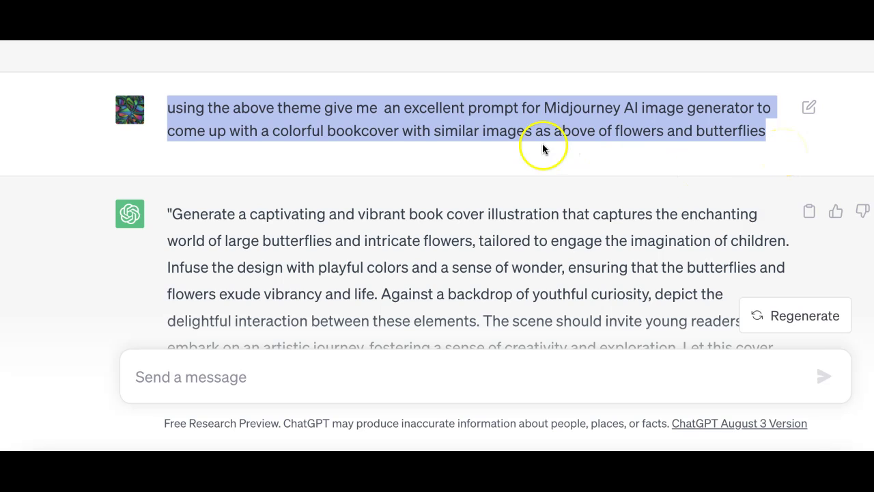
pyautogui.moveTo(433, 133); pyautogui.dragTo(519, 132)
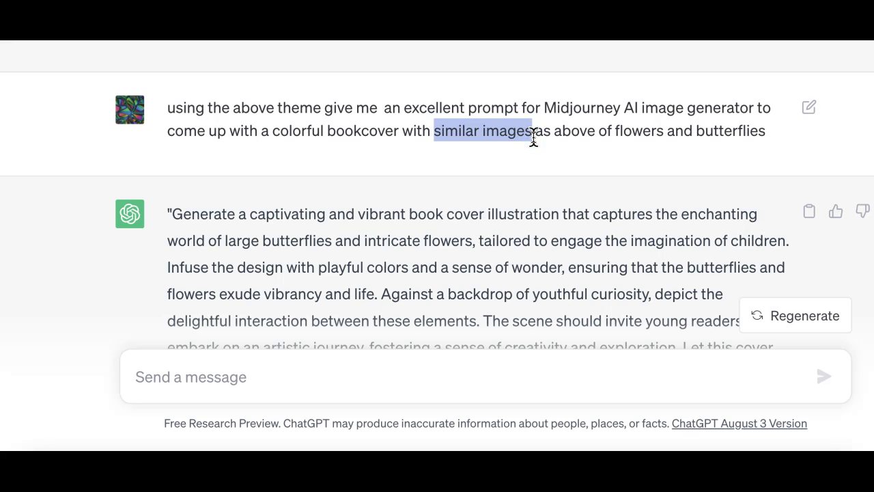
pyautogui.scroll(-1, 533, 136)
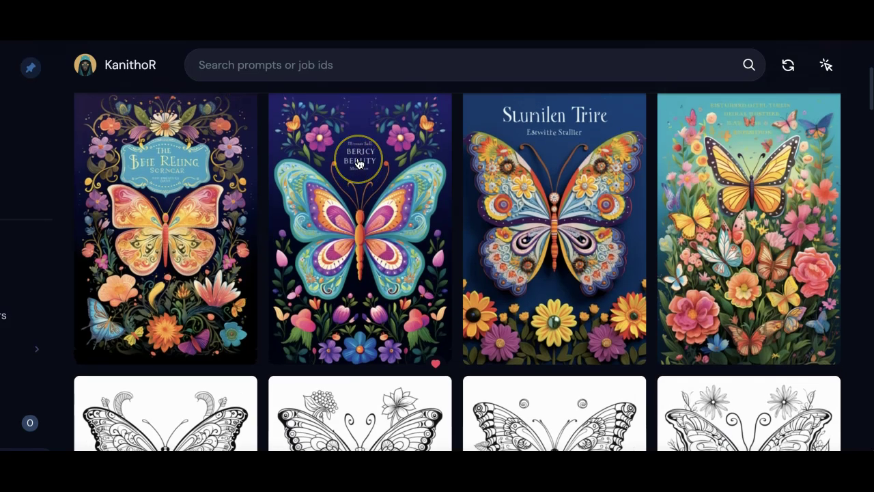
pyautogui.scroll(1, 358, 164)
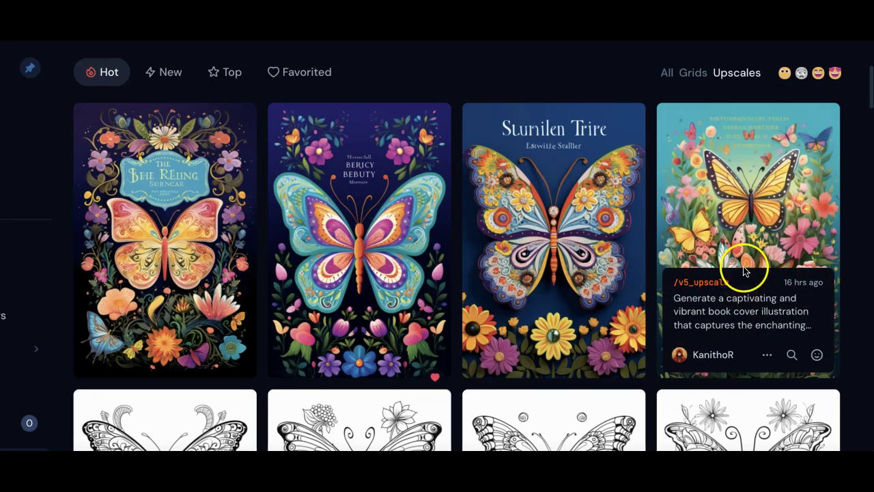
# Scroll the Midjourney gallery to an upscaled butterfly coloring page and open its options menu
pyautogui.scroll(-3, 748, 260)
pyautogui.scroll(2, 765, 191)
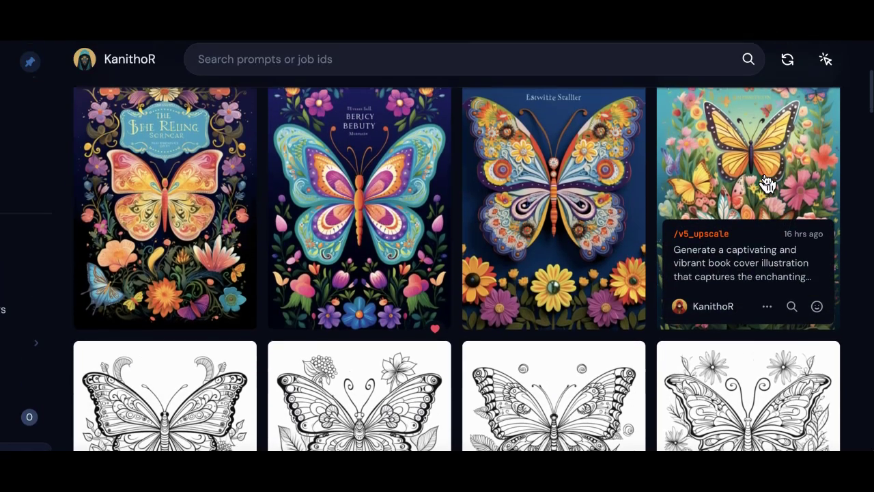
pyautogui.scroll(-6, 765, 181)
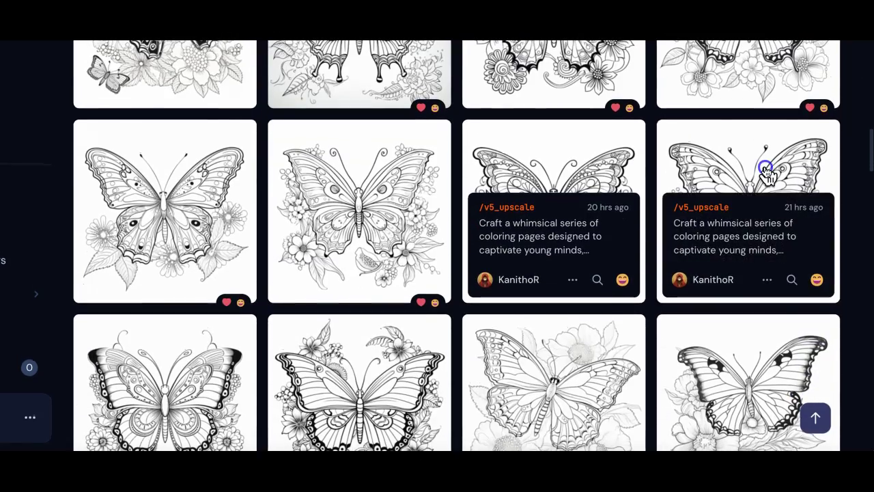
pyautogui.scroll(3, 764, 171)
pyautogui.click(378, 58)
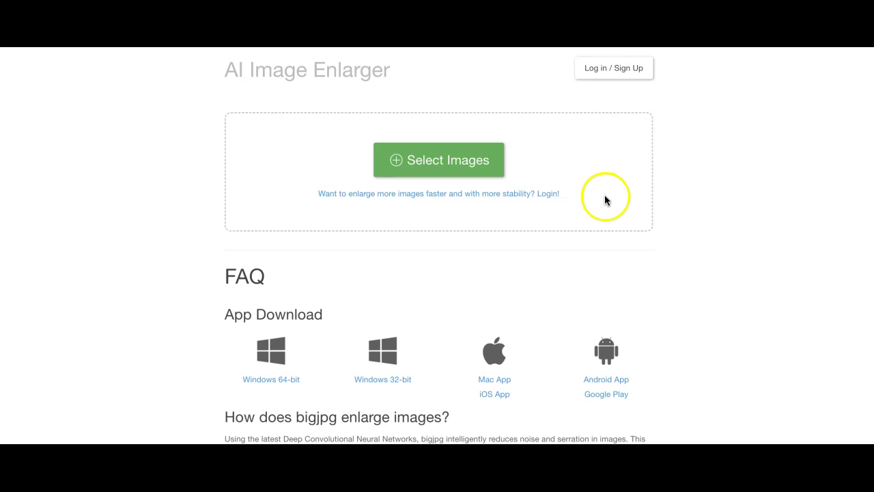
# Add two butterfly coloring pages to bigjpg and enlarge them 4x as Artwork with Highest noise reduction
pyautogui.moveTo(293, 416); pyautogui.dragTo(317, 410)
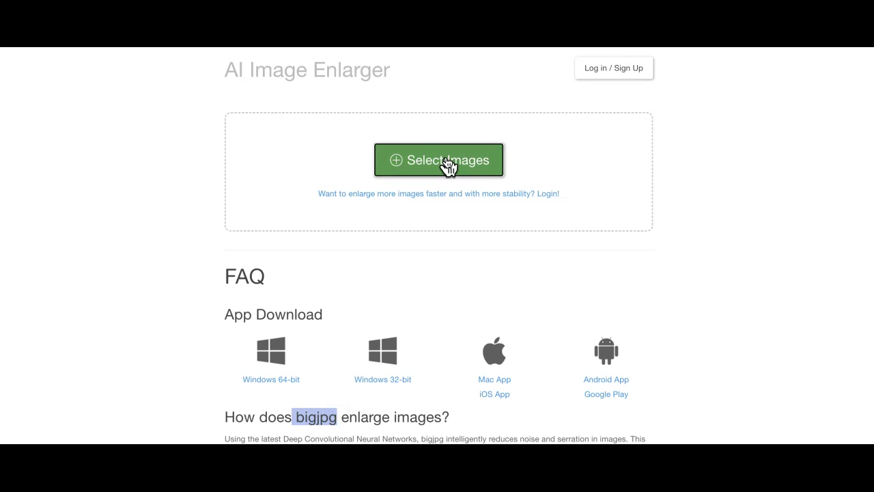
pyautogui.click(447, 164)
pyautogui.click(293, 342)
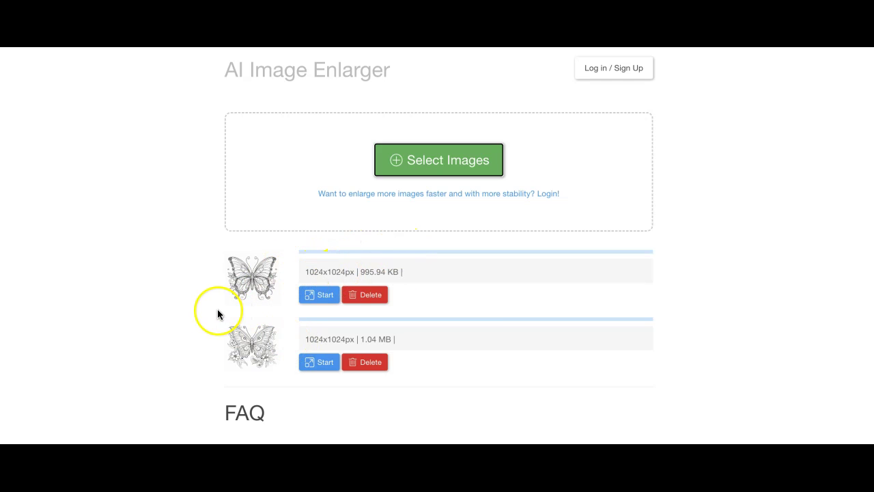
pyautogui.click(321, 299)
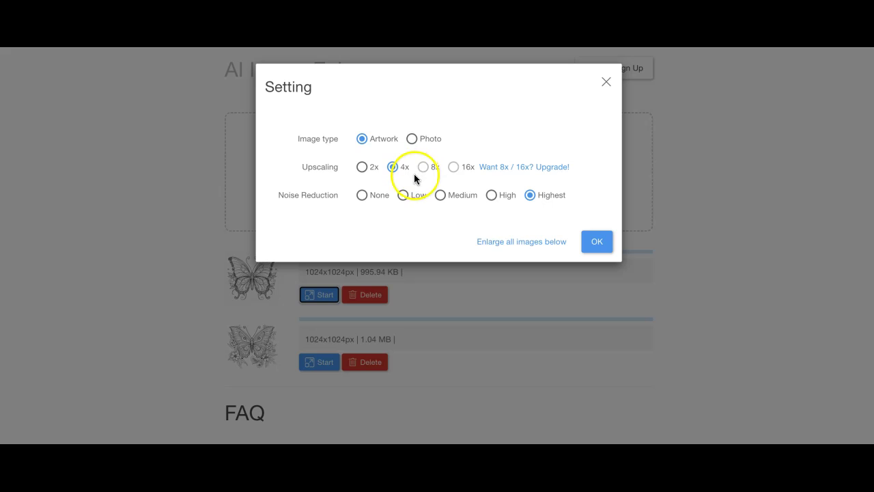
pyautogui.click(599, 245)
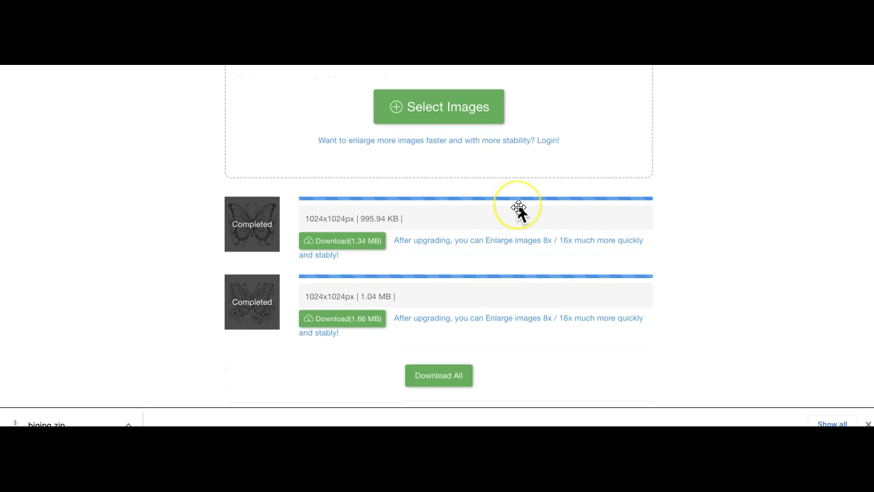
# Download both enlarged images with Download All, then return to the Canva tab
pyautogui.scroll(-1, 519, 208)
pyautogui.scroll(-1, 519, 209)
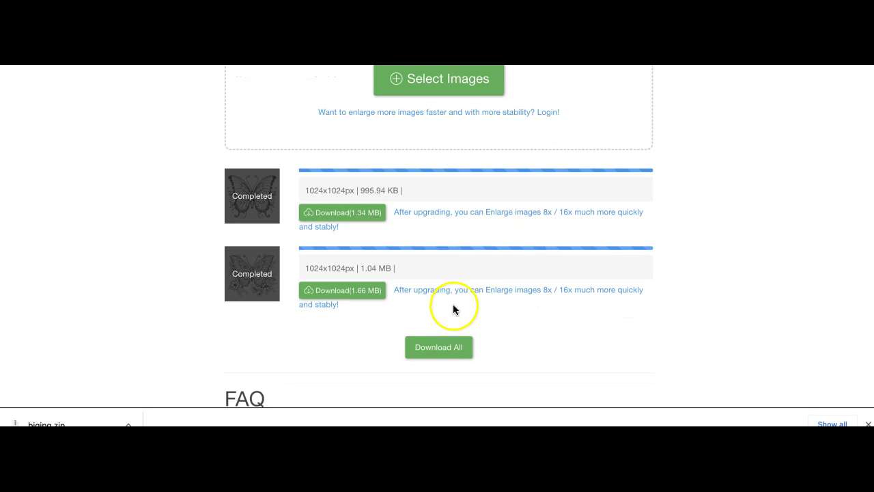
pyautogui.click(449, 348)
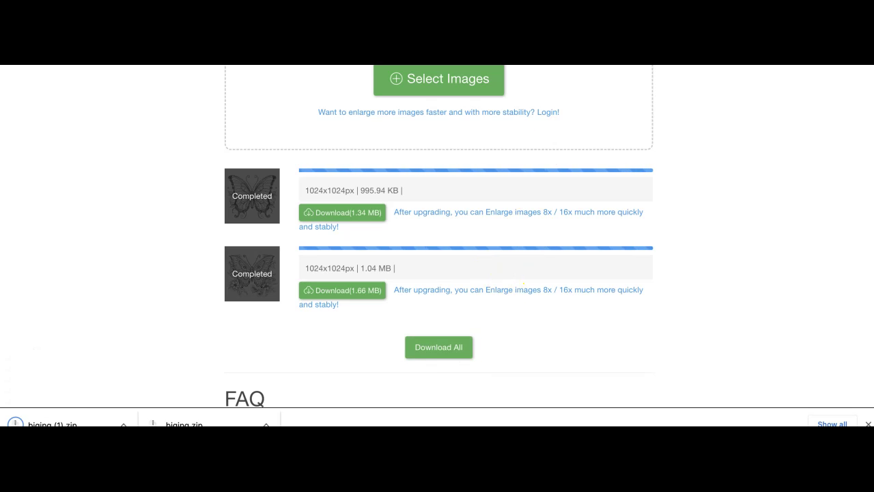
pyautogui.hotkey('ctrl', 'Tab')
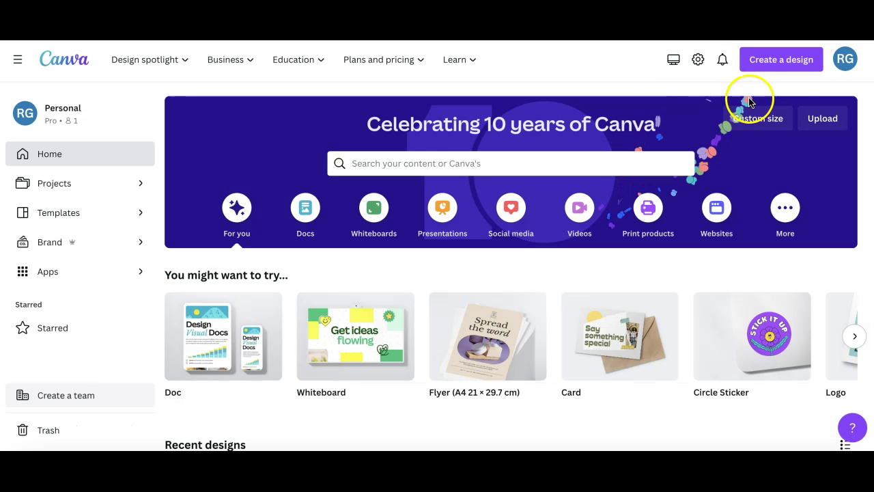
# Create a custom 8.5 × 11 in design from recent sizes and show print bleed via View settings
pyautogui.click(791, 60)
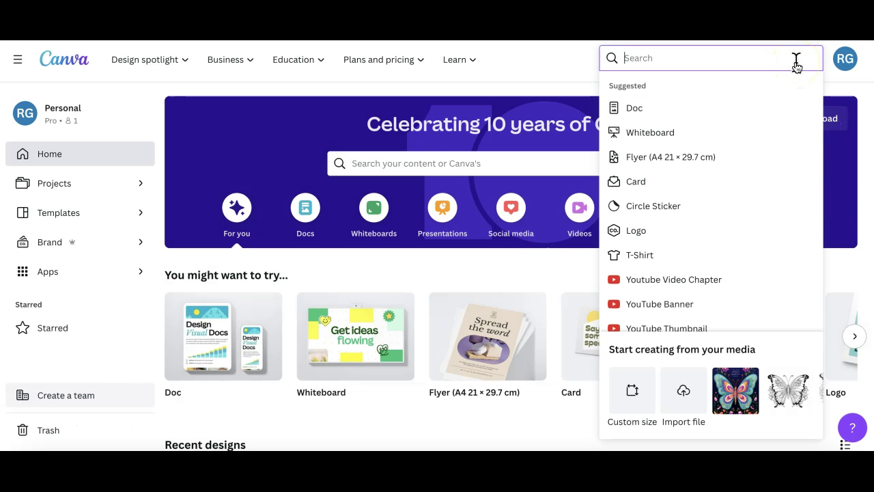
pyautogui.click(635, 403)
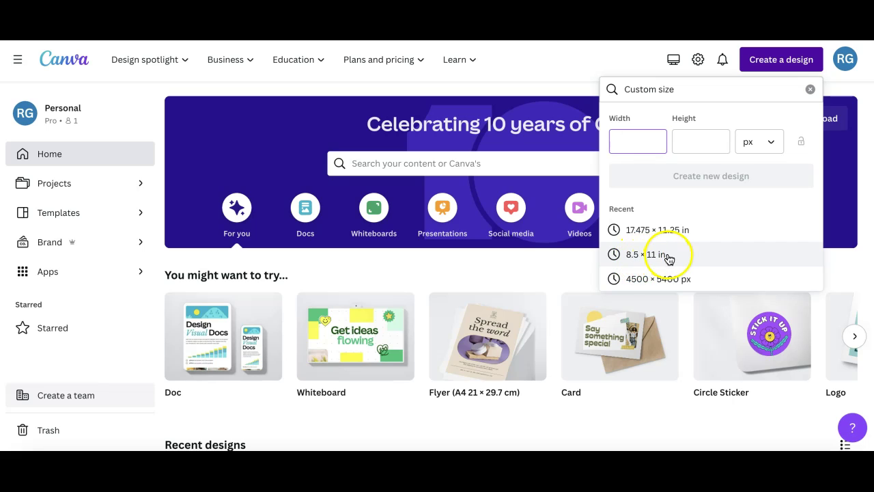
pyautogui.click(668, 256)
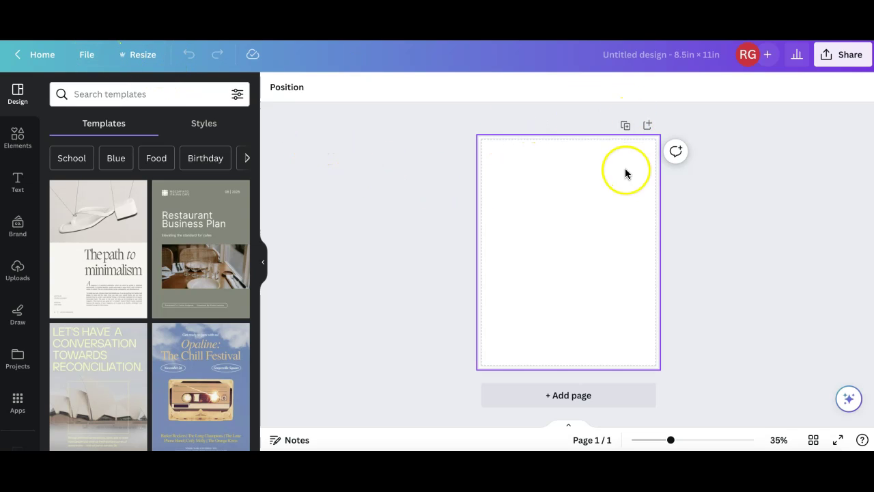
pyautogui.click(86, 56)
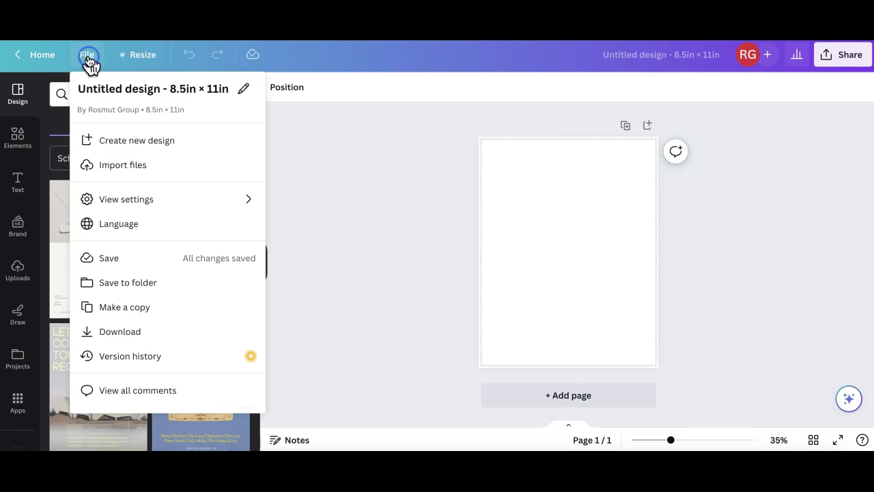
pyautogui.moveTo(142, 204)
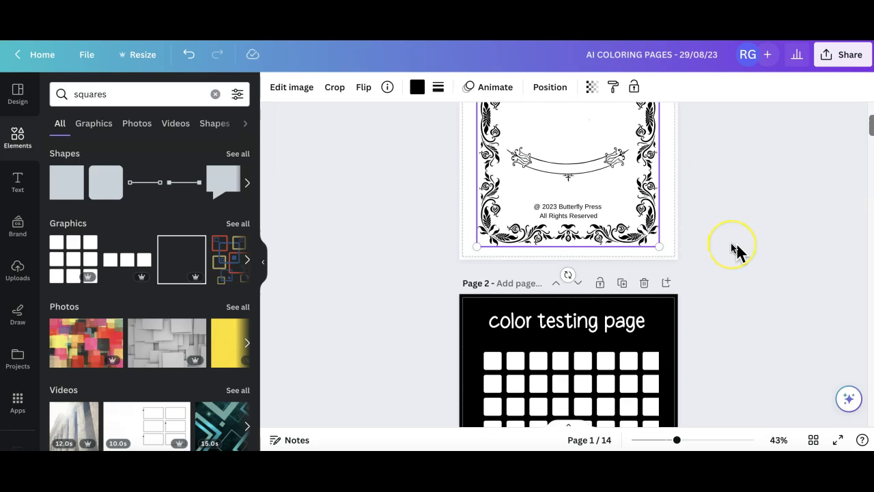
# Look over the ownership, color testing and first butterfly pages, then bring up the Design templates panel
pyautogui.scroll(5, 734, 250)
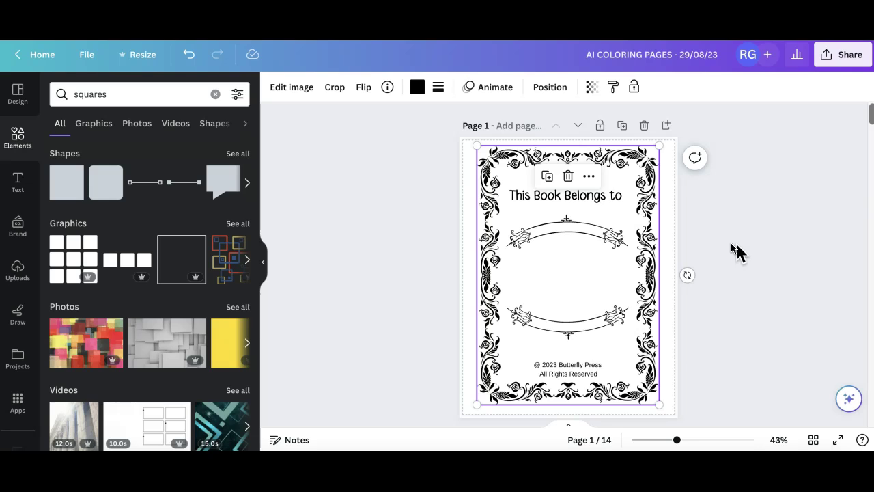
pyautogui.scroll(-1, 731, 252)
pyautogui.click(587, 232)
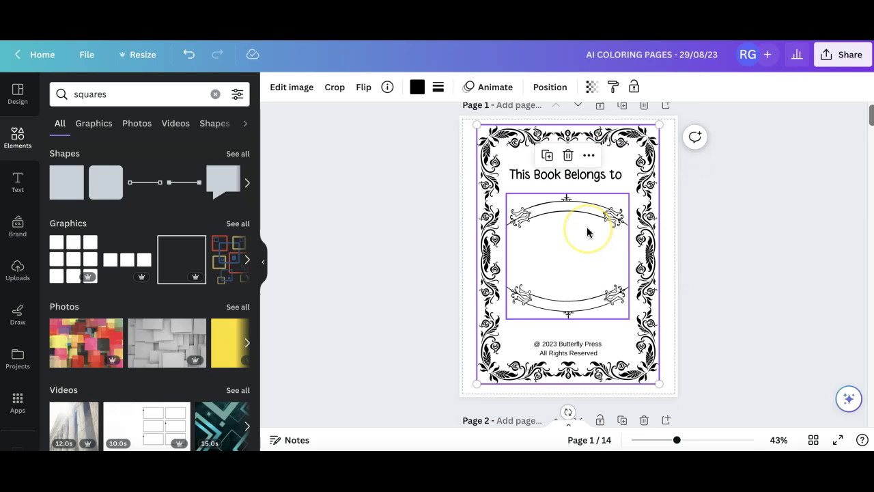
pyautogui.scroll(-10, 587, 225)
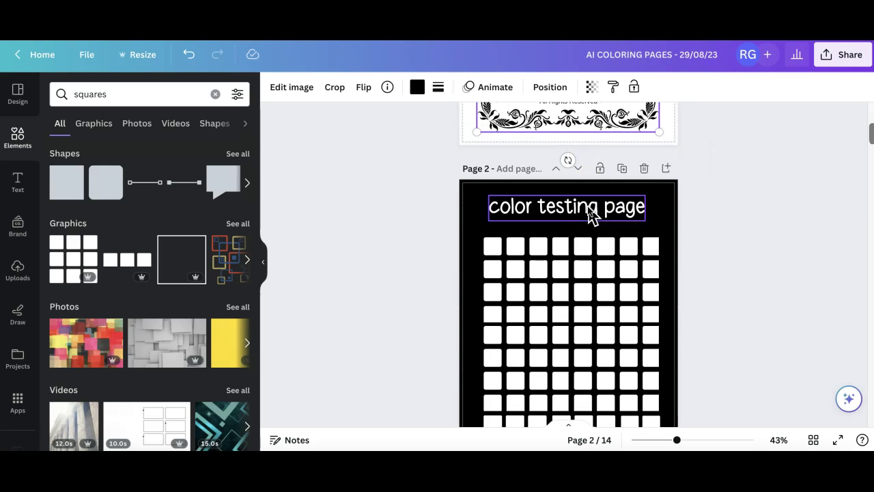
pyautogui.click(596, 159)
pyautogui.scroll(-3, 595, 156)
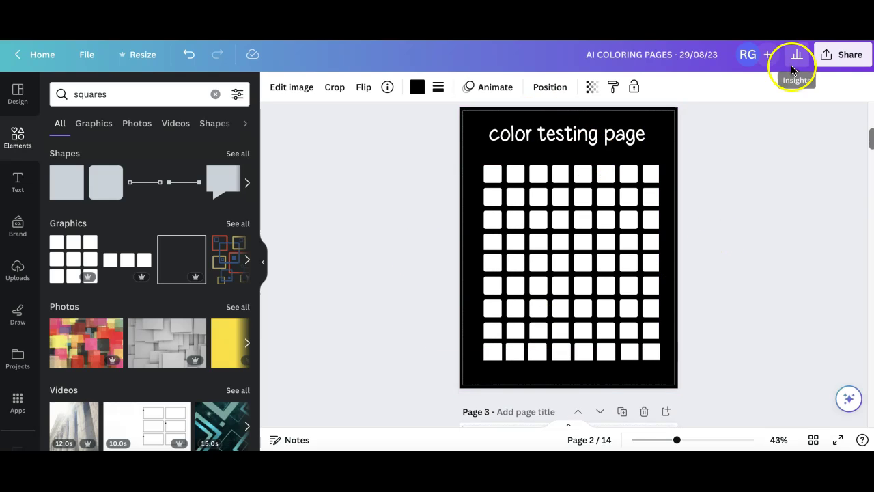
pyautogui.scroll(-5, 762, 281)
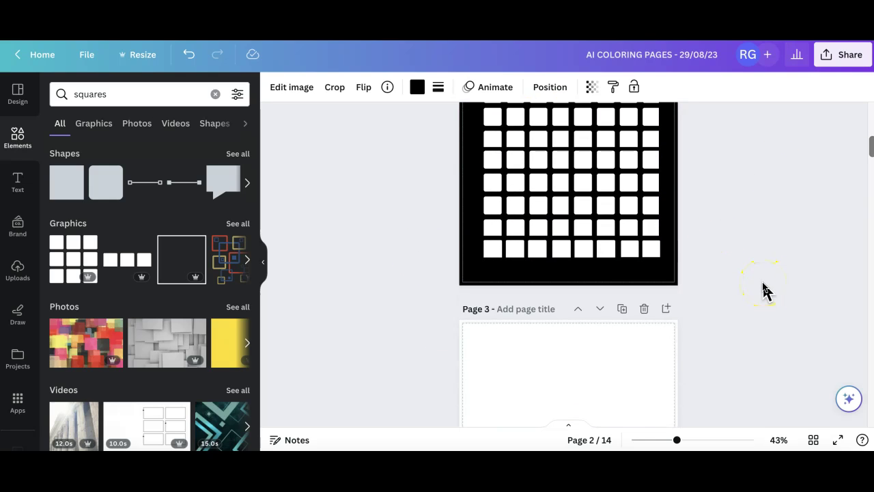
pyautogui.scroll(-15, 763, 283)
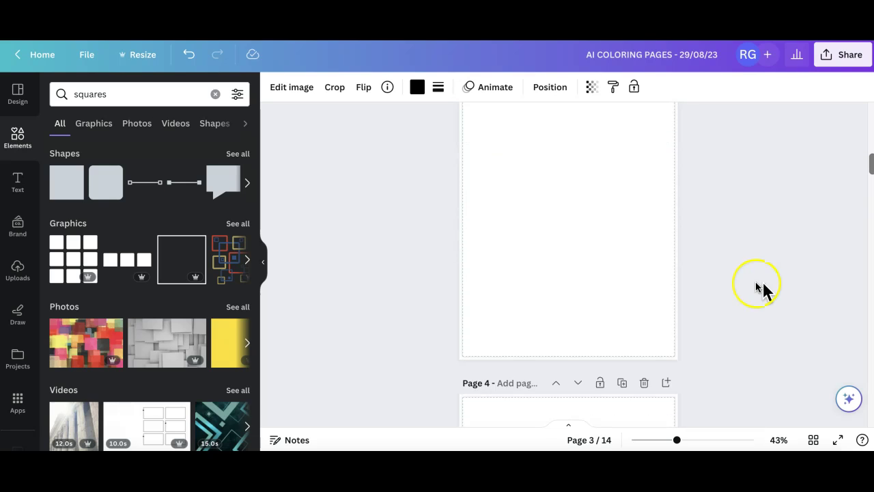
pyautogui.scroll(-5, 763, 281)
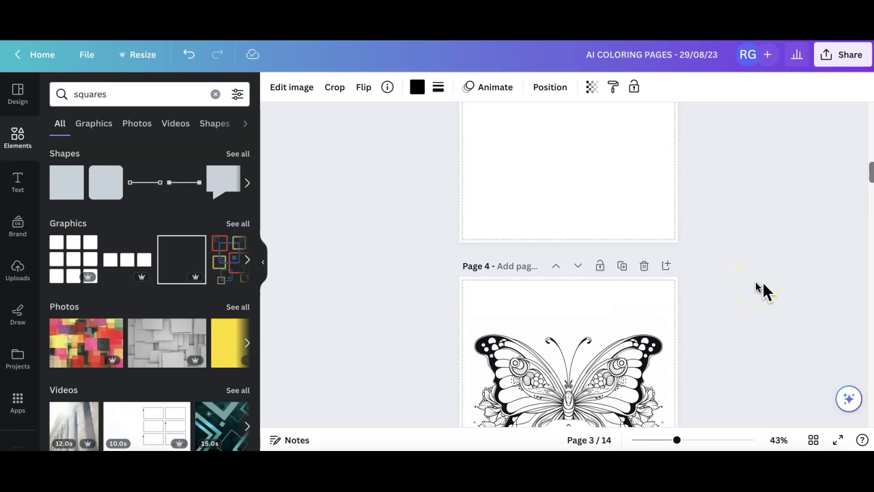
pyautogui.scroll(-7, 762, 290)
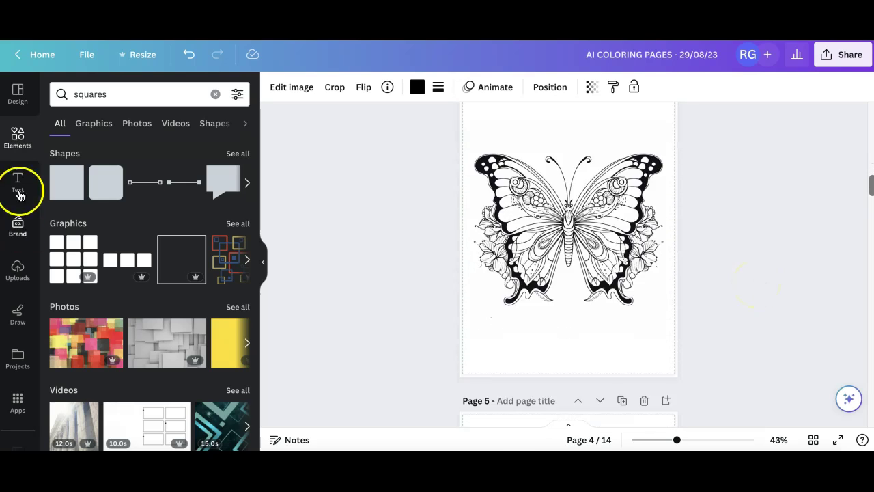
pyautogui.click(17, 96)
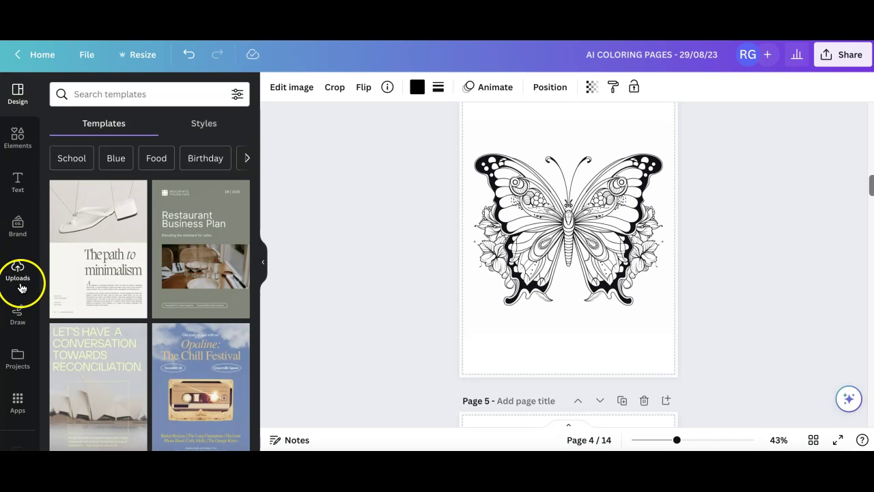
# From Uploads, select the butterfly on page 3 and drag its corner outward to enlarge it
pyautogui.click(19, 272)
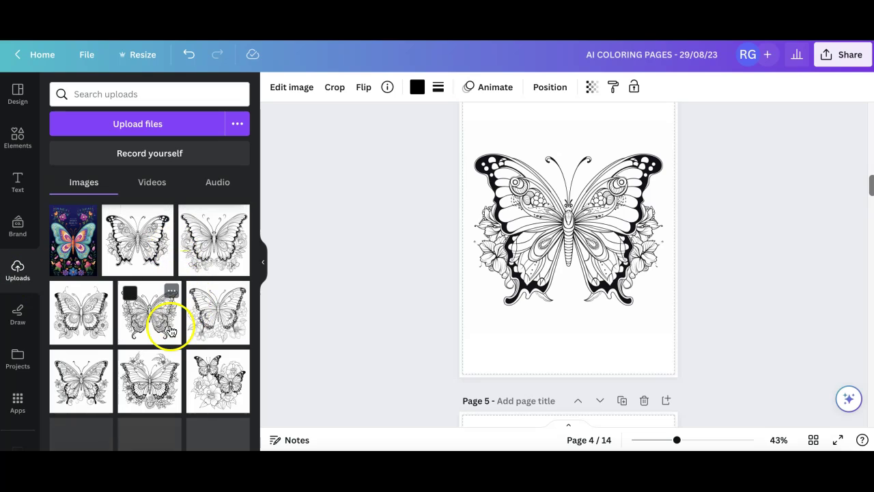
pyautogui.click(522, 304)
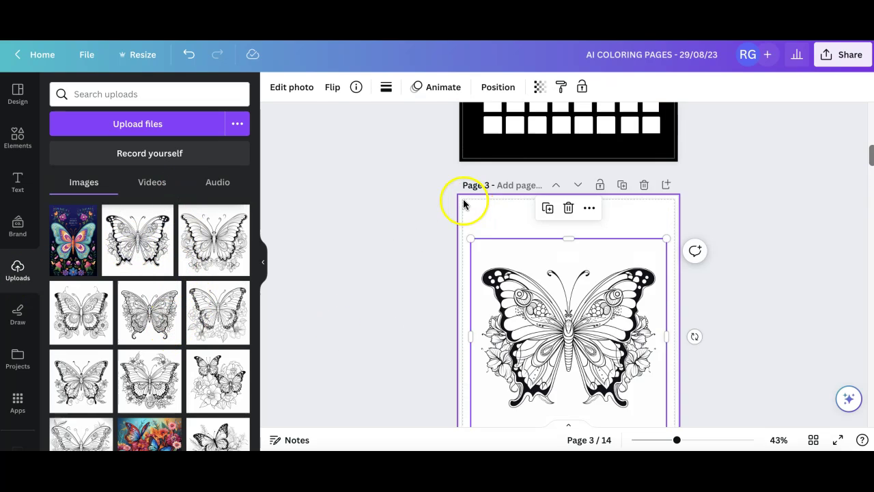
pyautogui.scroll(2, 464, 201)
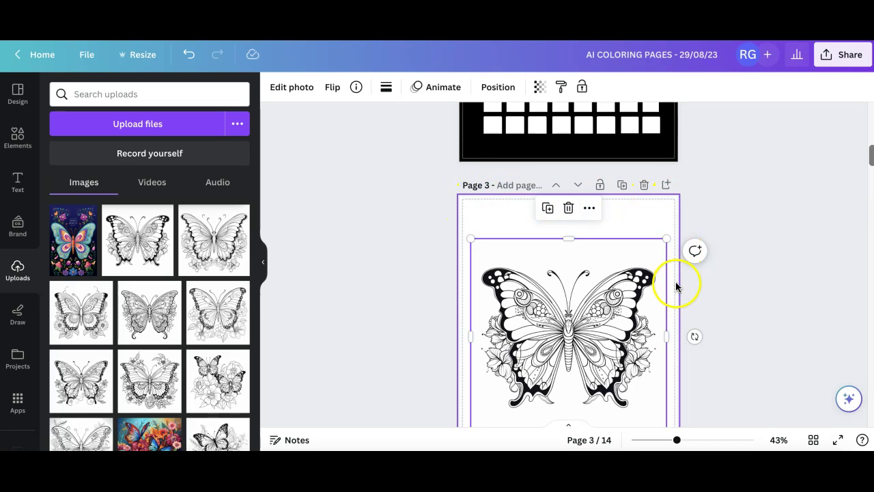
pyautogui.moveTo(469, 238); pyautogui.dragTo(464, 226)
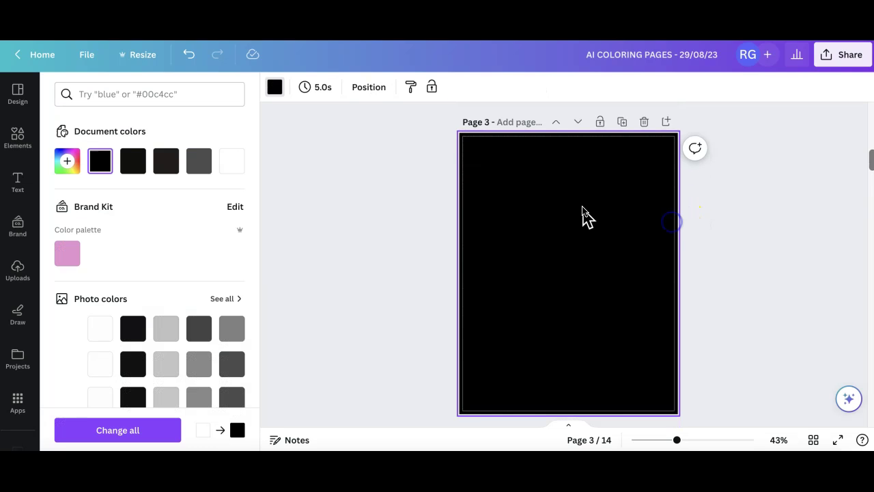
pyautogui.scroll(-3, 582, 217)
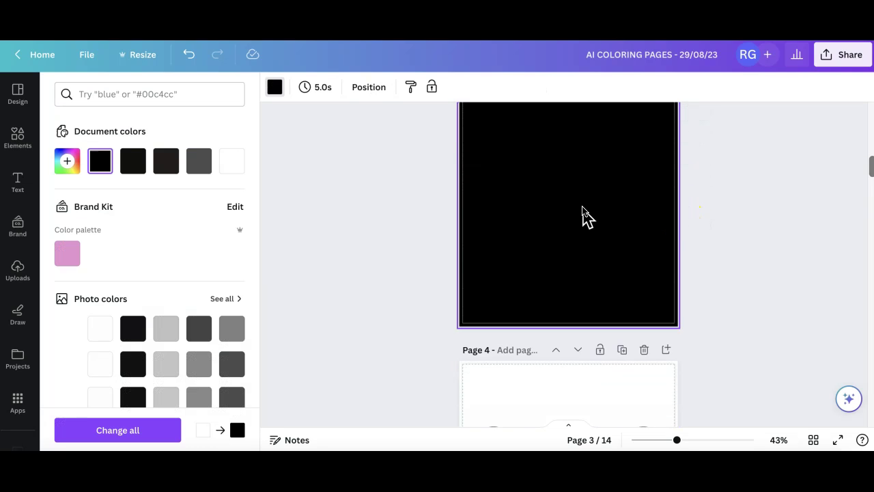
pyautogui.scroll(3, 581, 217)
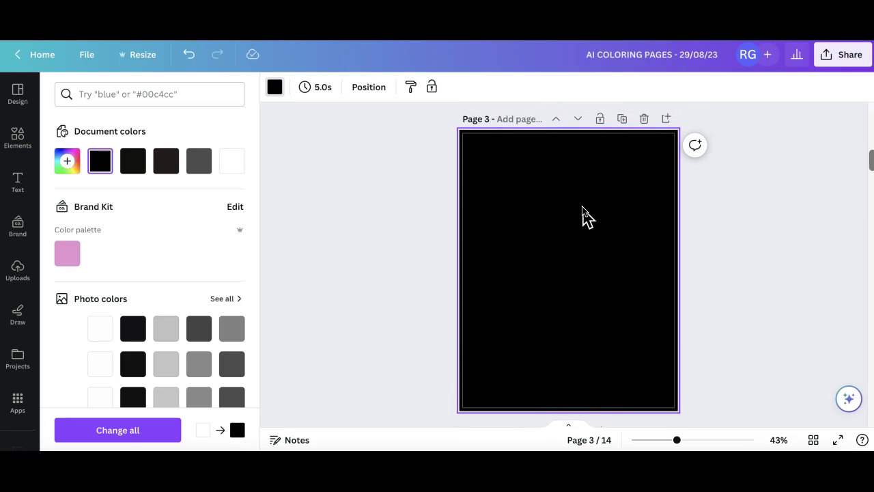
# Undo the black fill on page 3 and scroll down through the butterfly pages to page 9
pyautogui.scroll(-3, 581, 216)
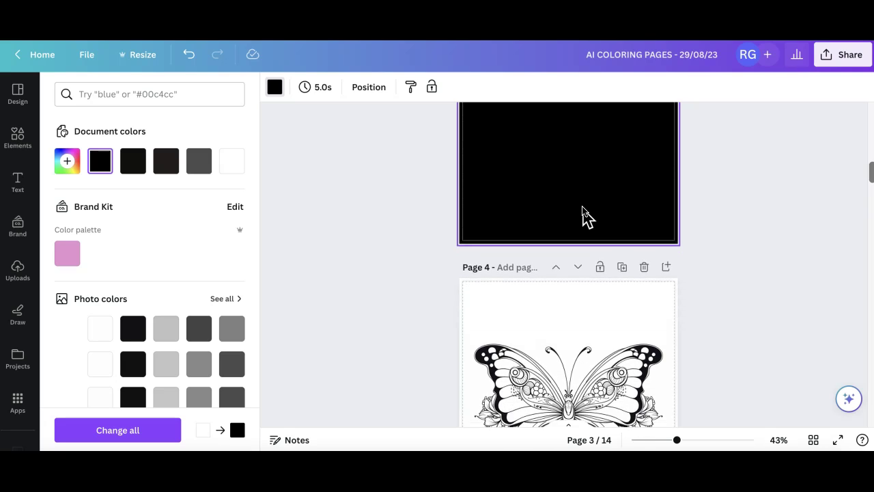
pyautogui.hotkey('ctrl', 'z')
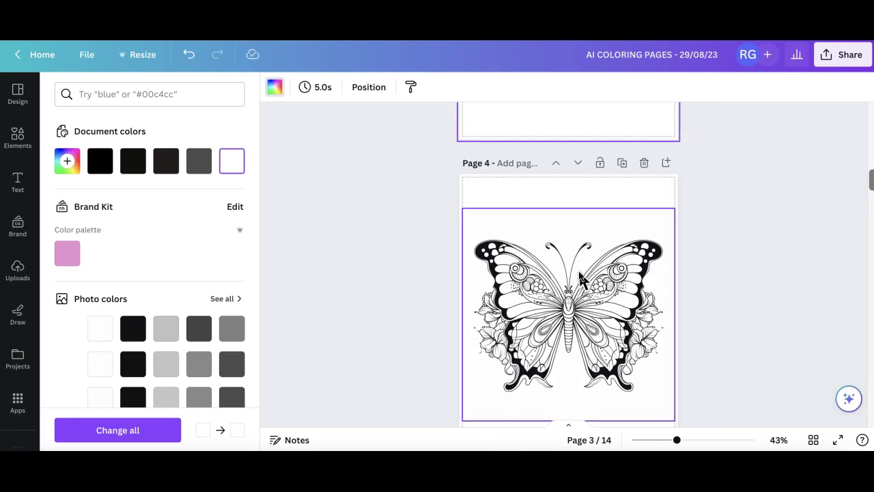
pyautogui.scroll(-6, 579, 277)
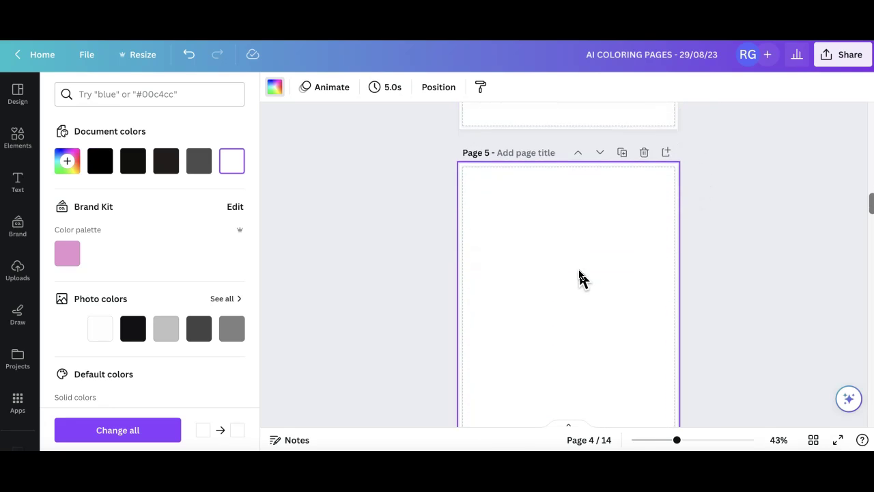
pyautogui.scroll(-14, 579, 276)
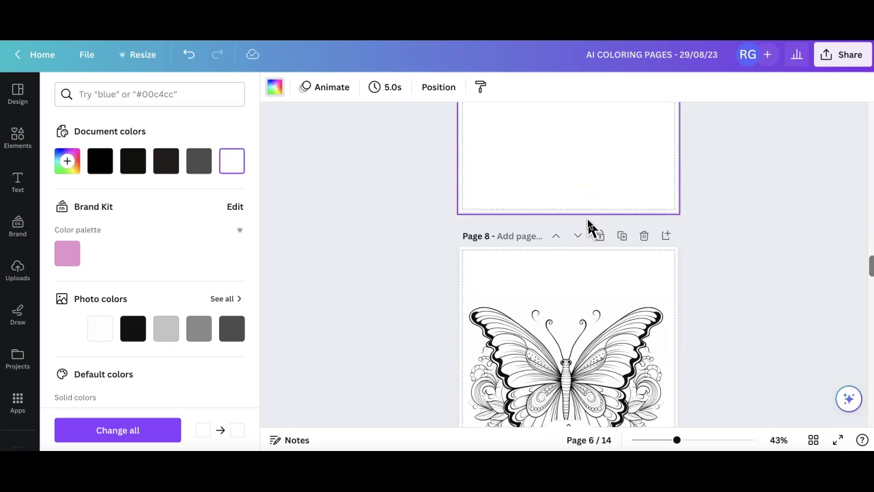
pyautogui.scroll(-8, 589, 226)
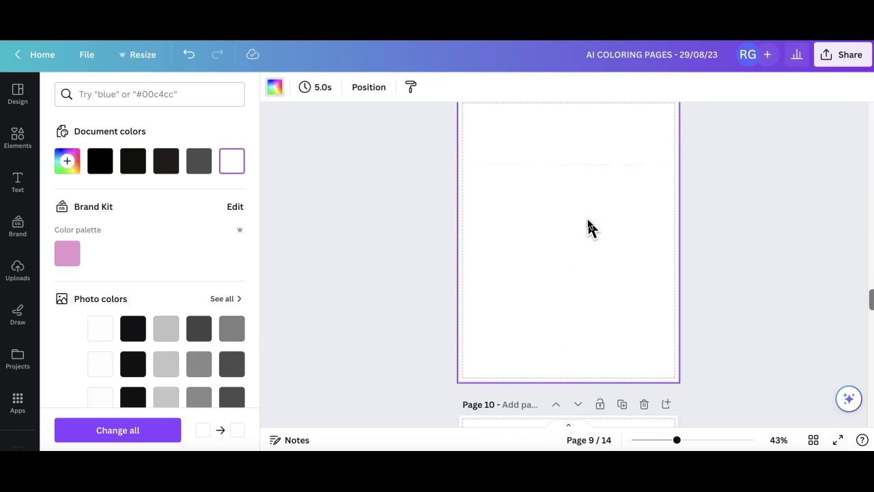
pyautogui.click(581, 219)
# Check the butterfly on page 8 and blank page 7, working back up to page 1
pyautogui.scroll(4, 584, 224)
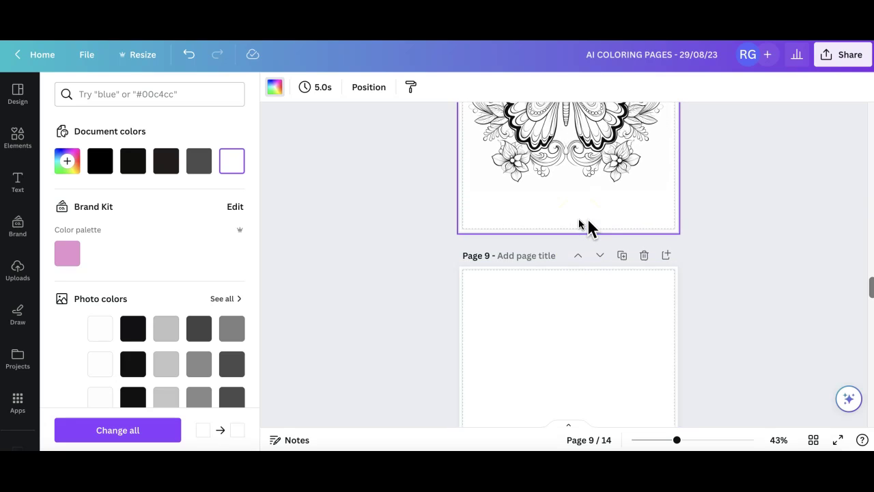
pyautogui.scroll(-5, 573, 212)
pyautogui.scroll(8, 559, 201)
pyautogui.click(559, 205)
pyautogui.scroll(12, 558, 204)
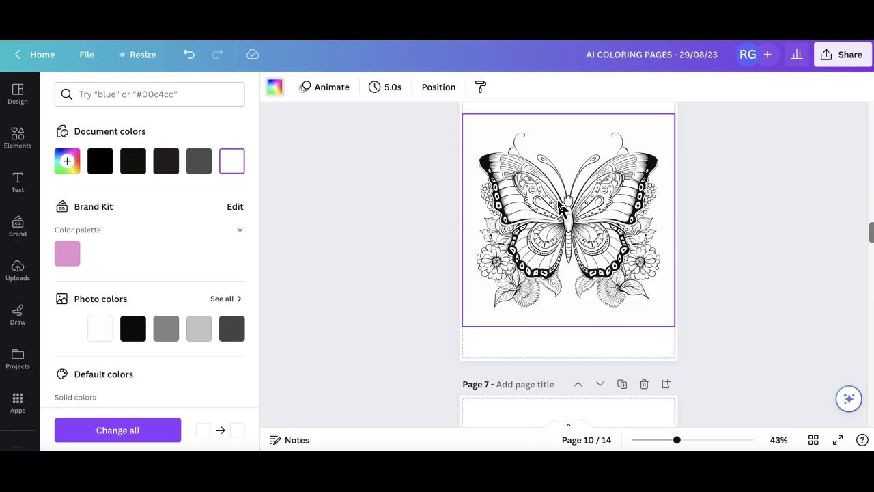
pyautogui.scroll(-12, 558, 205)
pyautogui.scroll(4, 634, 235)
pyautogui.click(634, 238)
pyautogui.scroll(4, 634, 238)
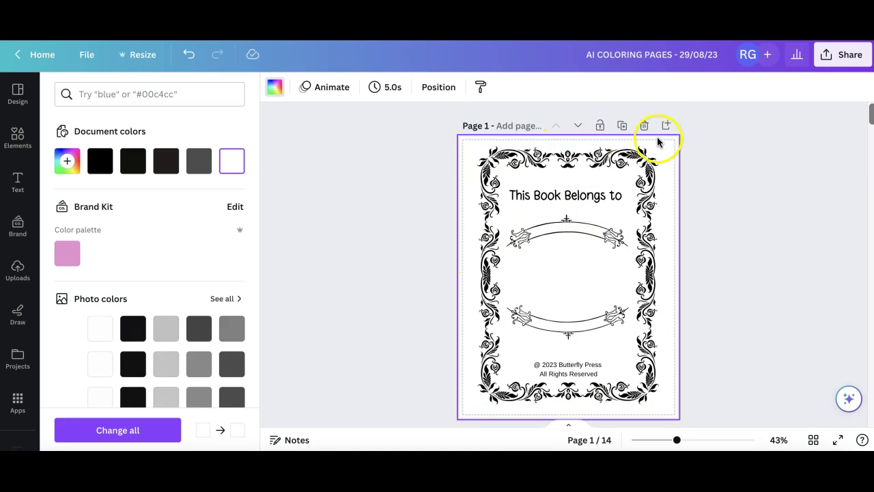
# Download all 14 pages as a PDF Print file using the CMYK colour profile
pyautogui.click(775, 140)
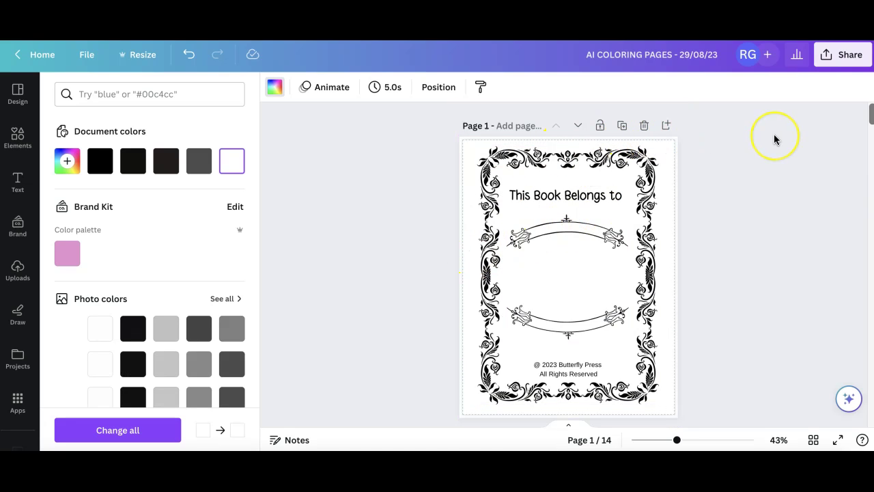
pyautogui.click(842, 56)
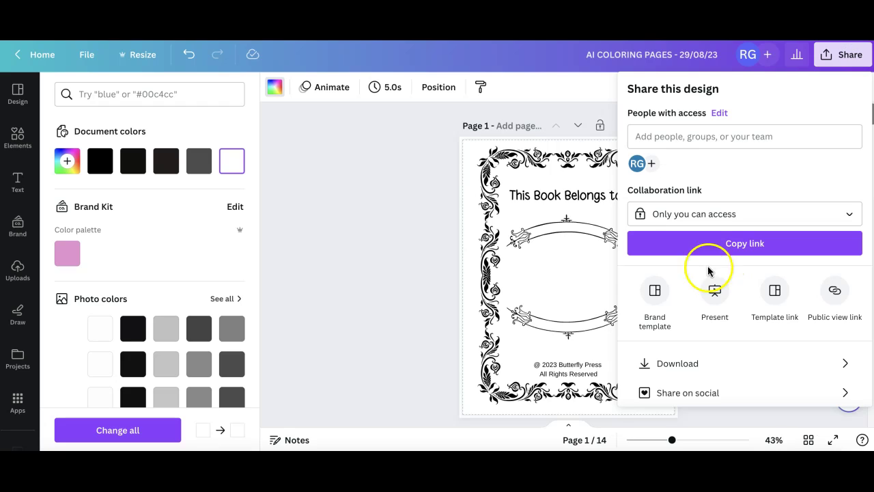
pyautogui.click(674, 364)
pyautogui.click(744, 140)
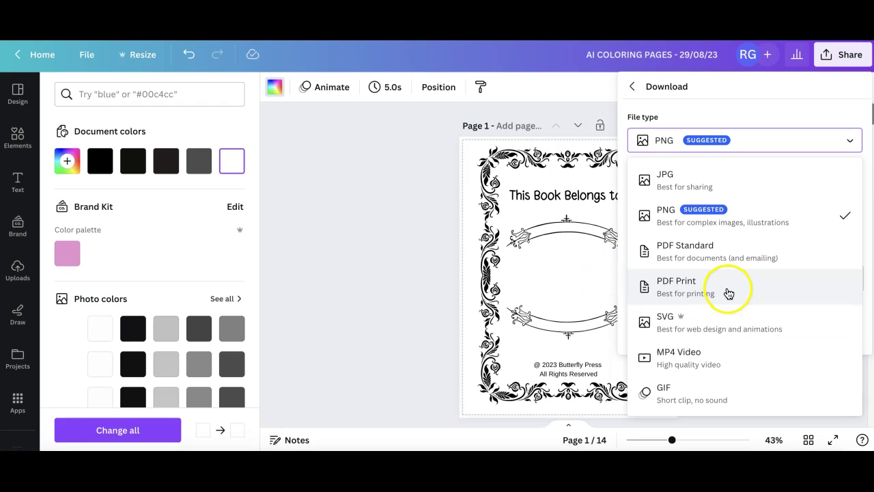
pyautogui.click(729, 295)
pyautogui.click(729, 294)
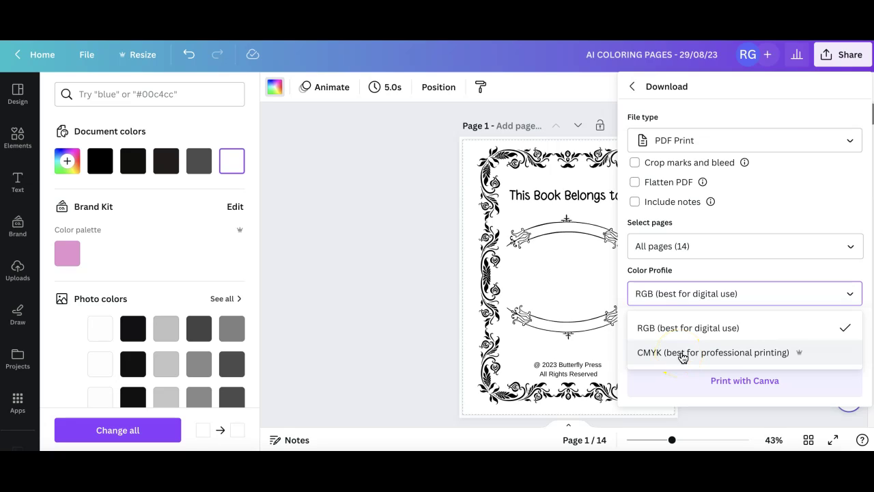
pyautogui.click(746, 354)
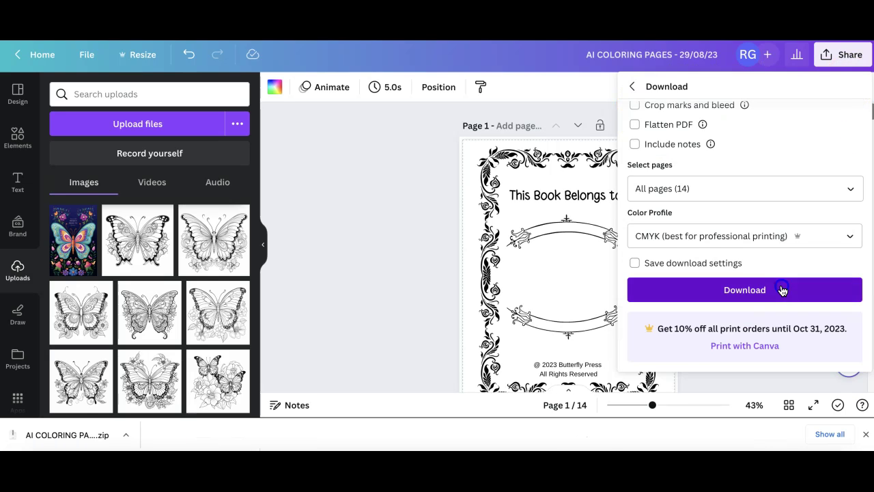
pyautogui.click(780, 289)
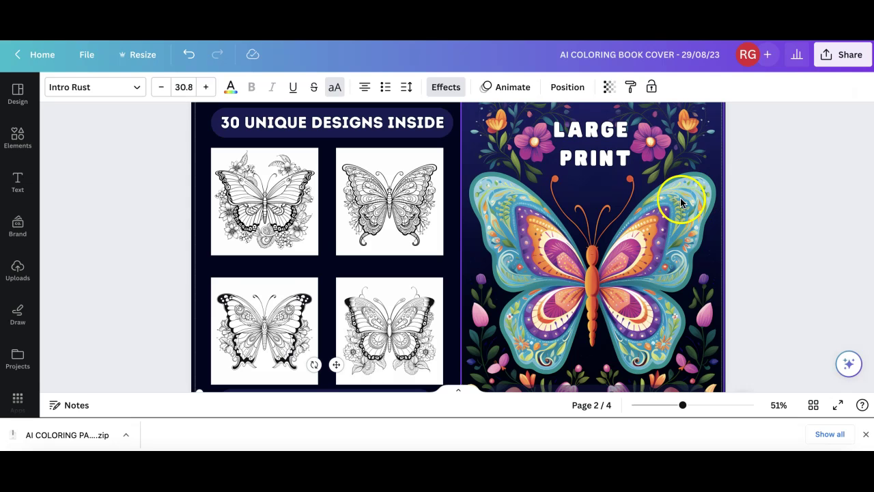
# From the Canva home page, start a new Custom size design to show the width and height fields
pyautogui.scroll(-3, 683, 195)
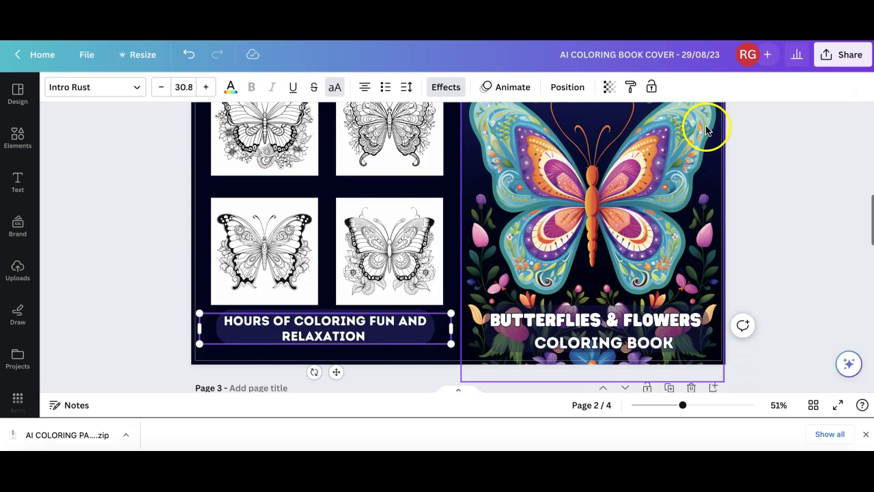
pyautogui.scroll(3, 707, 130)
pyautogui.scroll(-5, 708, 133)
pyautogui.scroll(1, 710, 139)
pyautogui.scroll(-3, 710, 139)
pyautogui.scroll(1, 710, 139)
pyautogui.scroll(-1, 710, 138)
pyautogui.scroll(-2, 710, 140)
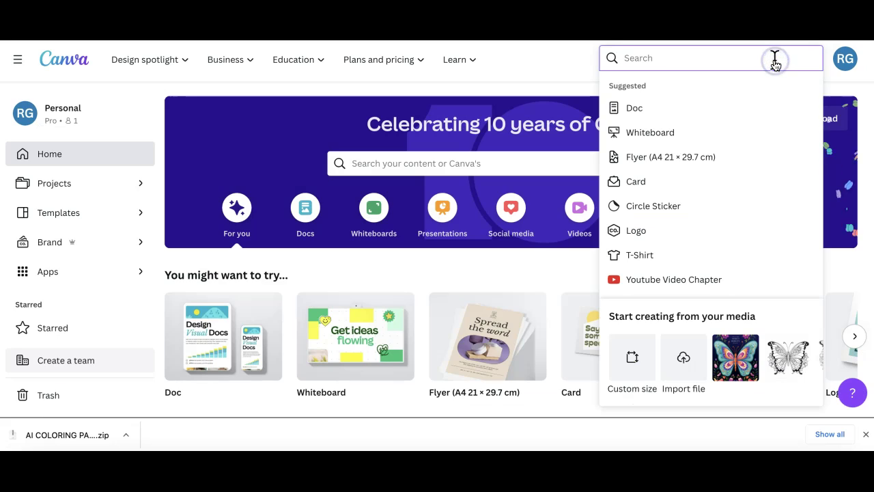
pyautogui.click(632, 358)
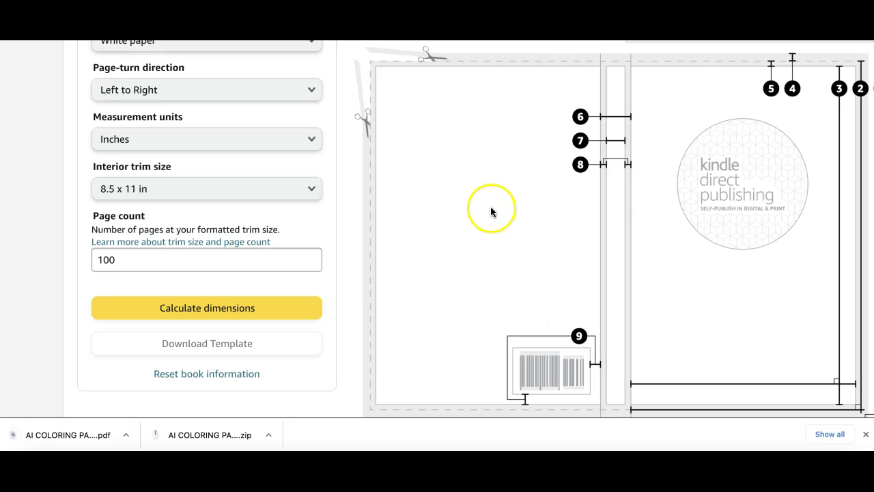
# In KDP's Print Cover Calculator, enter 60 pages to get the 17.475 × 11.25 in cover size
pyautogui.scroll(5, 491, 212)
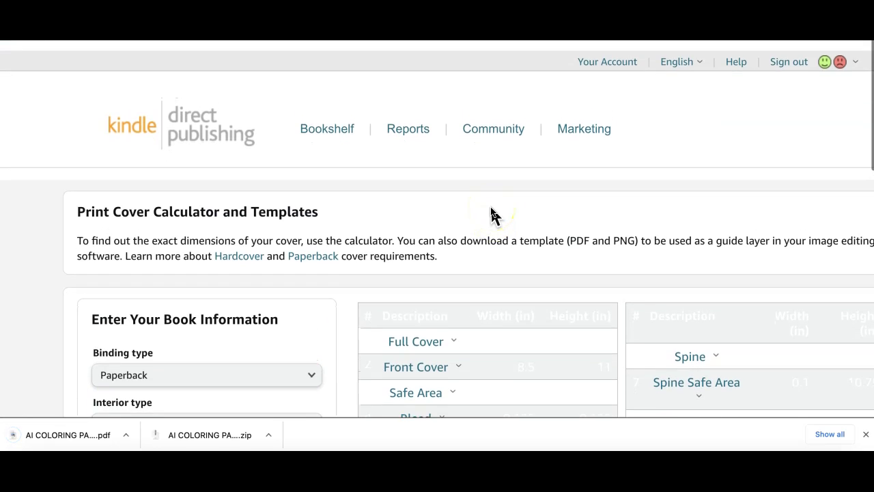
pyautogui.moveTo(112, 198); pyautogui.dragTo(275, 196)
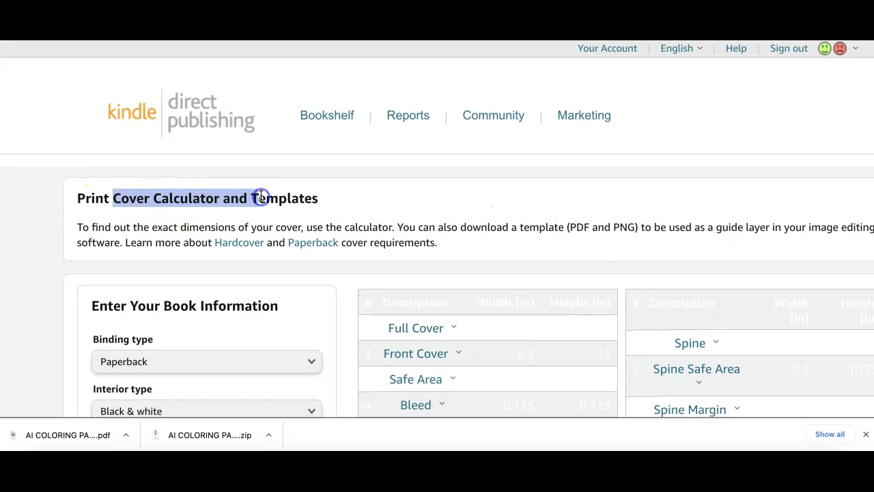
pyautogui.scroll(-5, 260, 196)
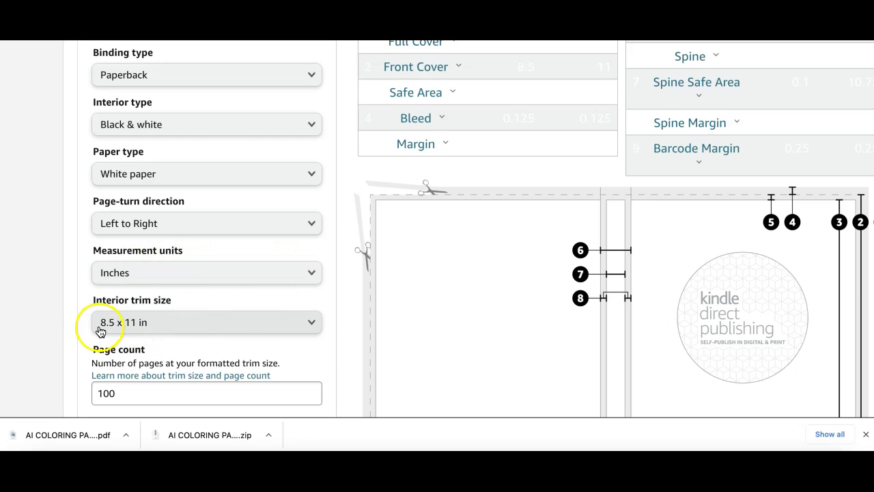
pyautogui.scroll(-2, 205, 325)
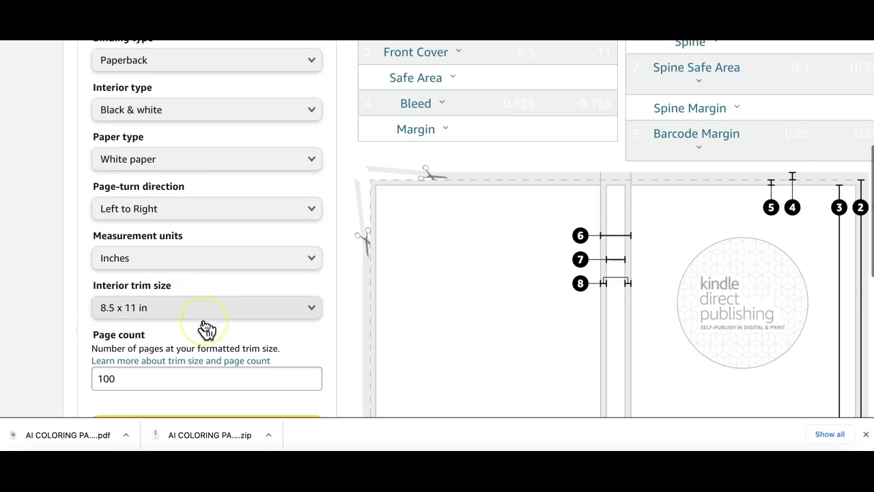
pyautogui.doubleClick(96, 296)
pyautogui.write('6')
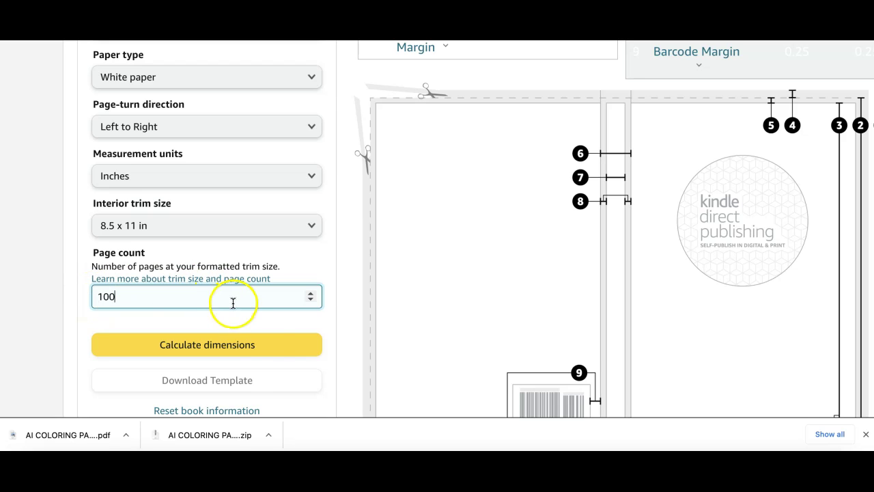
pyautogui.hotkey('ctrl', 'a')
pyautogui.write('60')
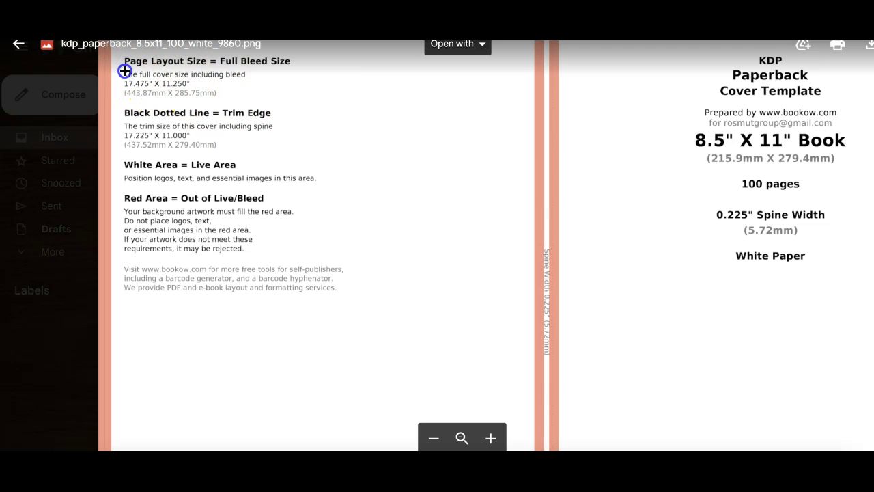
pyautogui.moveTo(127, 71); pyautogui.dragTo(127, 71)
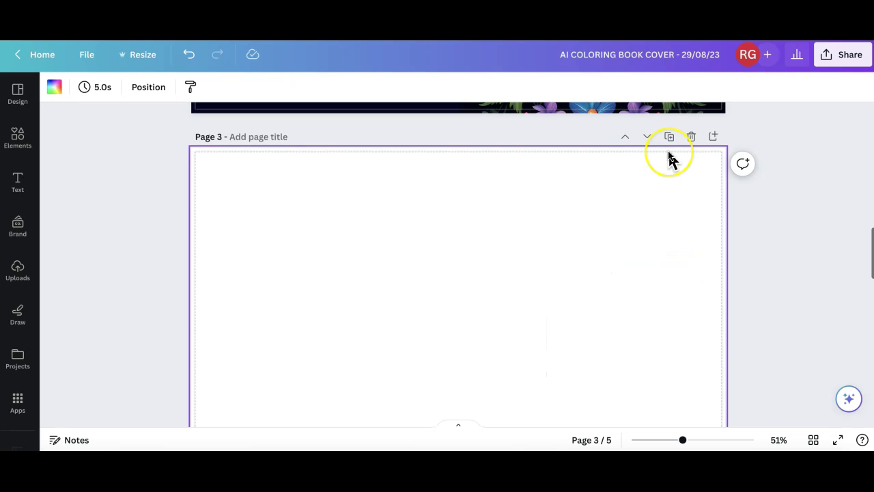
# Add the paperback cover template to page 3 and stretch it to cover the whole page
pyautogui.scroll(-1, 667, 148)
pyautogui.scroll(5, 667, 148)
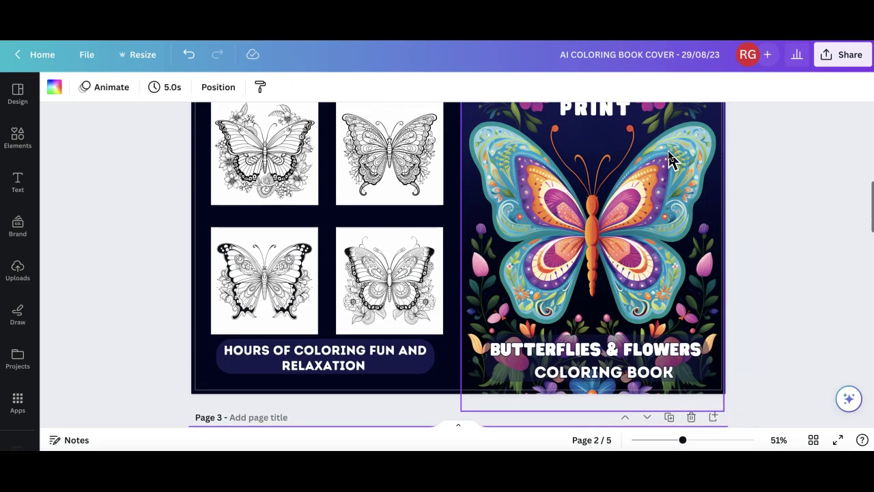
pyautogui.scroll(2, 669, 158)
pyautogui.scroll(-5, 669, 157)
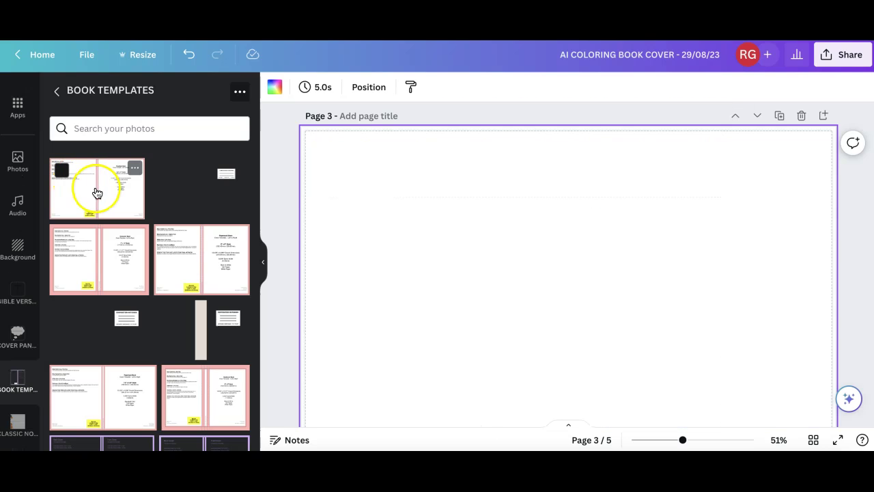
pyautogui.click(95, 194)
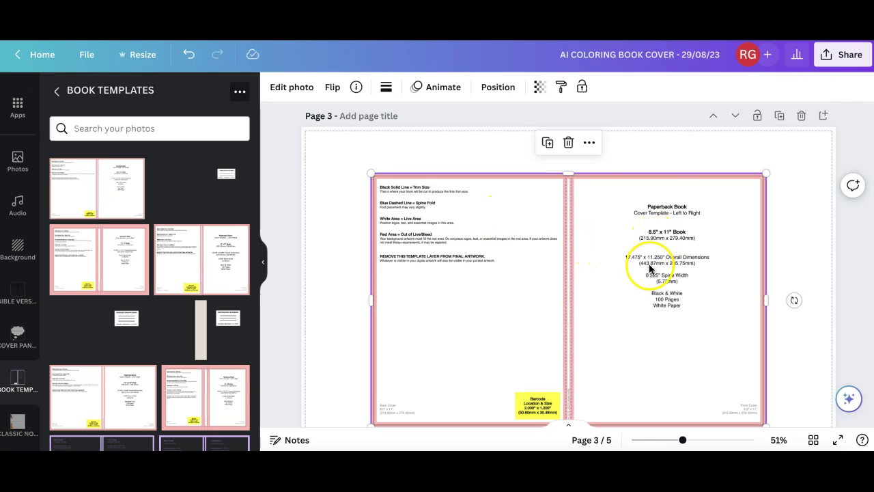
pyautogui.scroll(1, 683, 272)
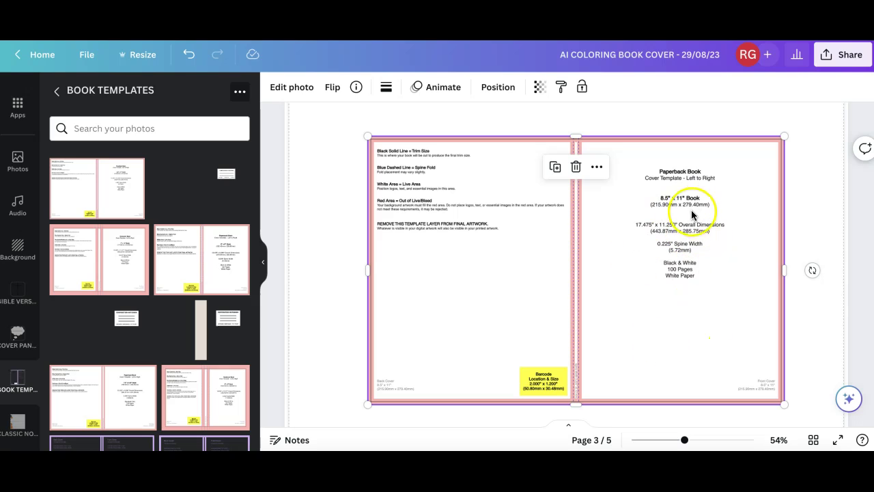
pyautogui.scroll(1, 663, 293)
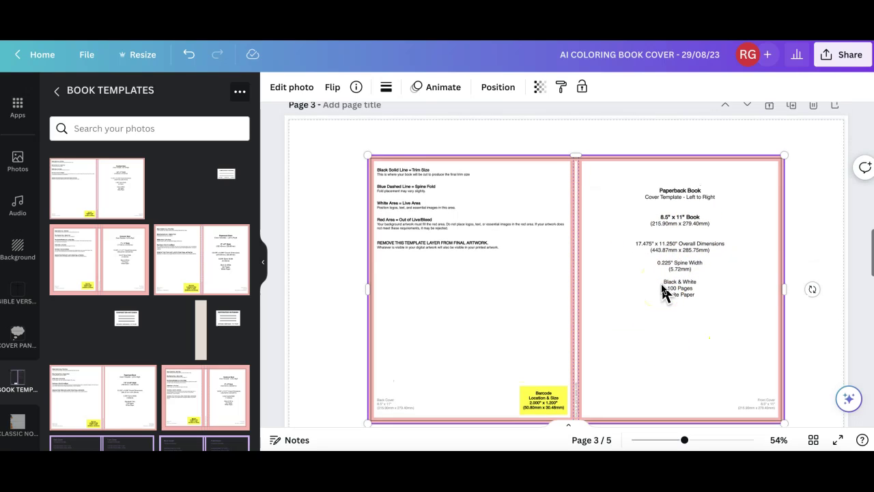
pyautogui.moveTo(529, 224); pyautogui.dragTo(444, 198)
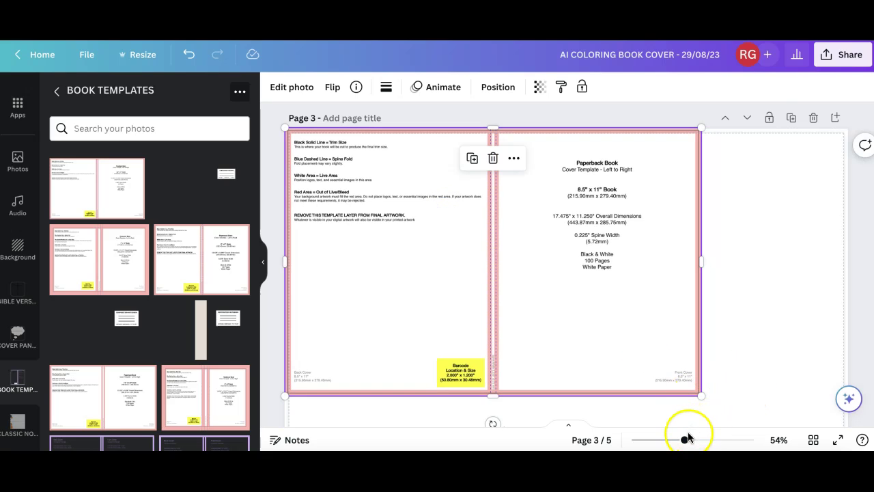
pyautogui.moveTo(683, 442); pyautogui.dragTo(669, 440)
pyautogui.moveTo(649, 341); pyautogui.dragTo(746, 392)
# Fade the cover template to 42 transparency
pyautogui.click(539, 86)
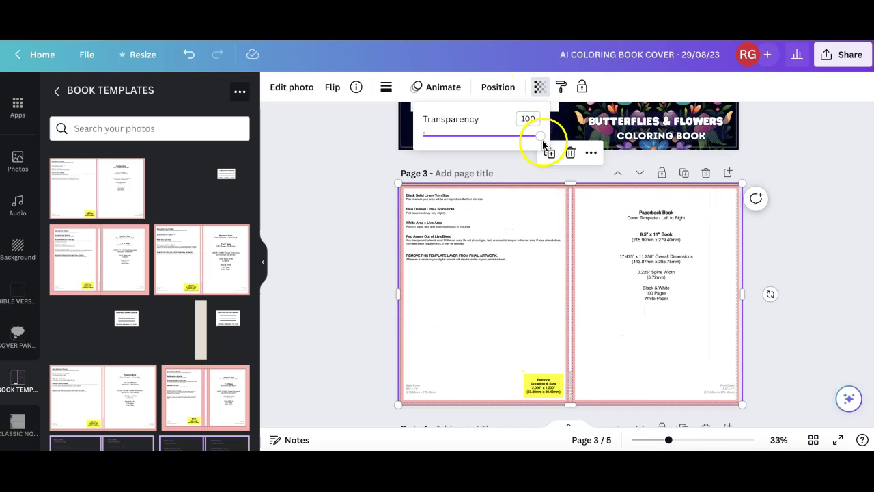
pyautogui.moveTo(537, 136); pyautogui.dragTo(471, 135)
pyautogui.scroll(3, 806, 254)
pyautogui.scroll(2, 805, 254)
pyautogui.scroll(-5, 806, 254)
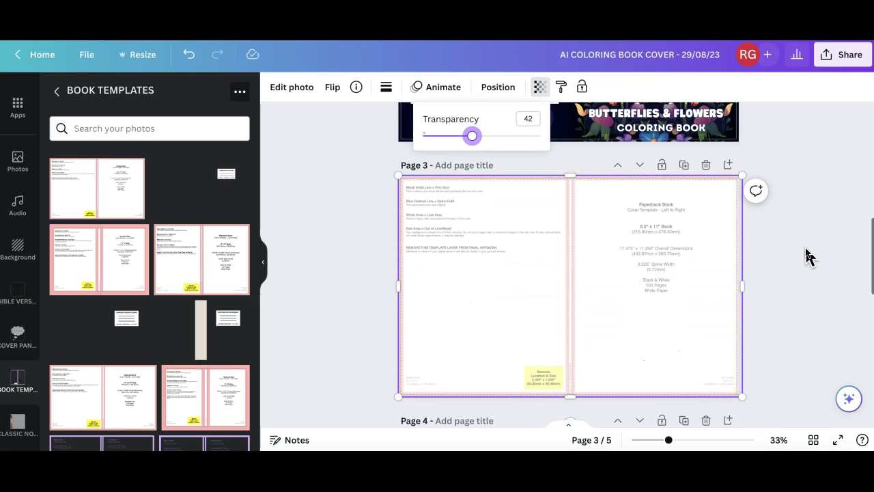
pyautogui.scroll(1, 17, 195)
pyautogui.scroll(2, 18, 164)
# Place the colourful butterfly upload on the right, front-cover half of page 3
pyautogui.click(18, 179)
pyautogui.click(76, 252)
pyautogui.moveTo(585, 279)
pyautogui.mouseDown()
pyautogui.moveTo(625, 270)
pyautogui.moveTo(575, 286)
pyautogui.mouseUp()
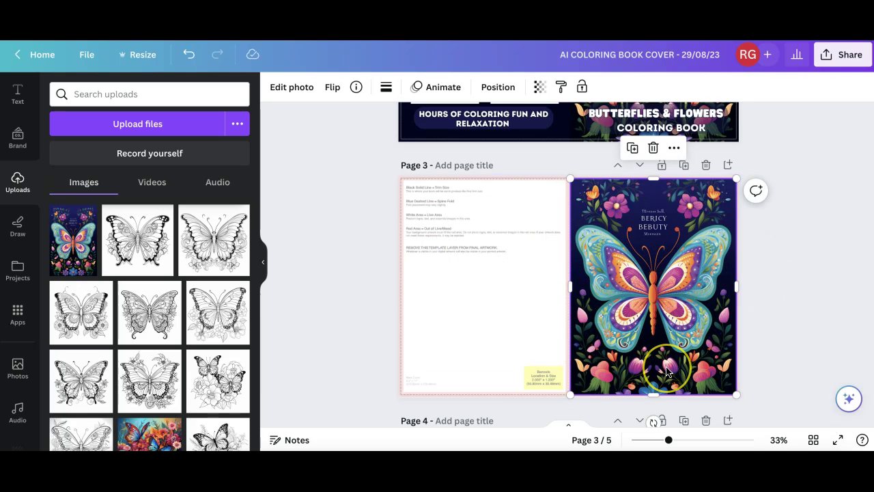
pyautogui.click(802, 322)
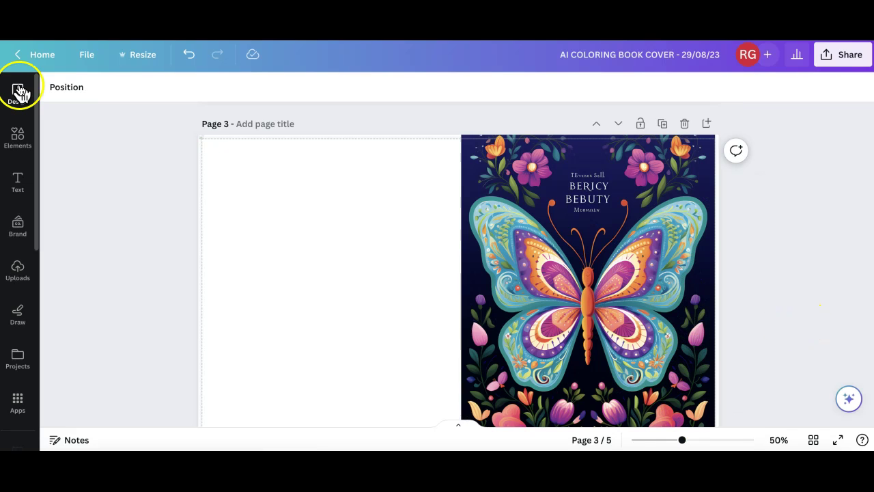
# Open Edit photo's Magic Eraser on the butterfly cover image
pyautogui.click(19, 92)
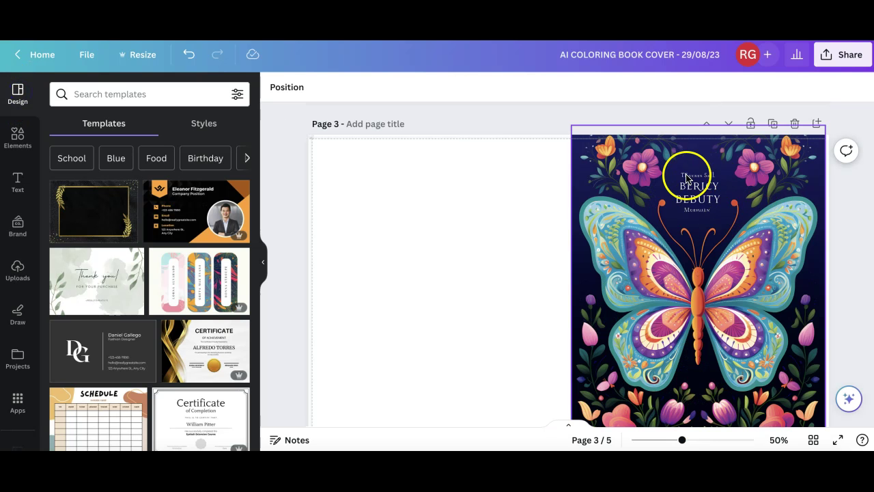
pyautogui.click(703, 256)
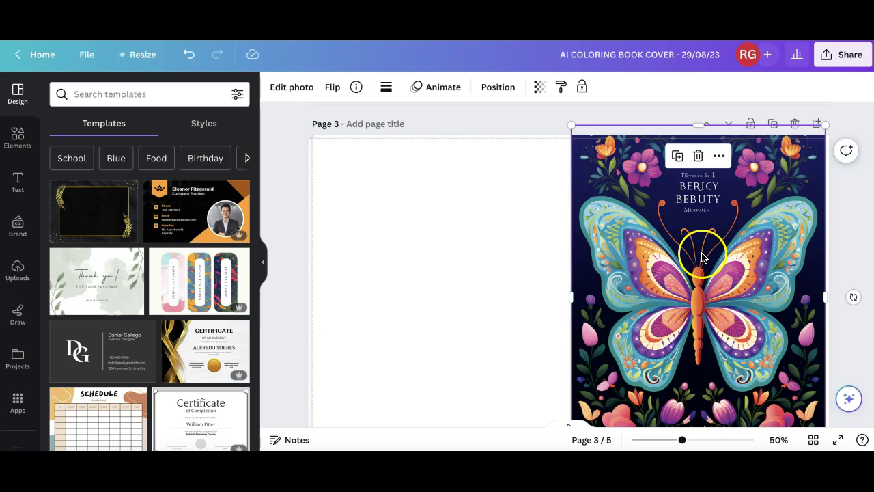
pyautogui.click(283, 89)
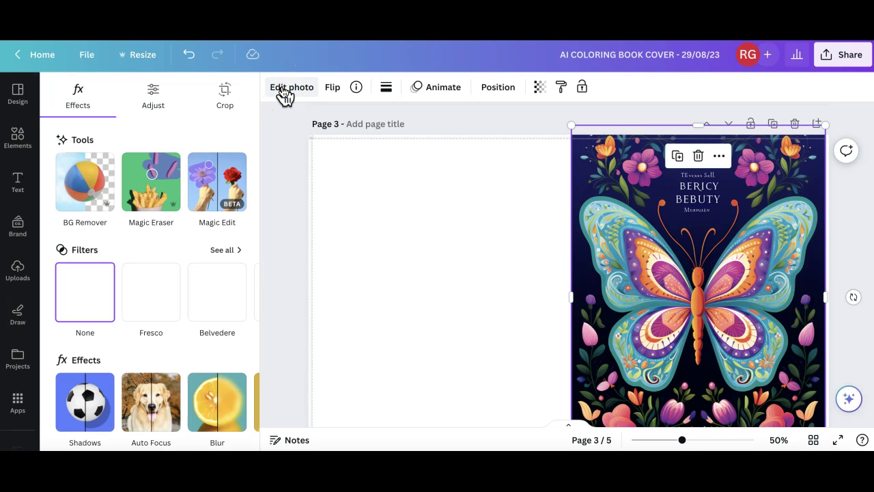
pyautogui.click(152, 186)
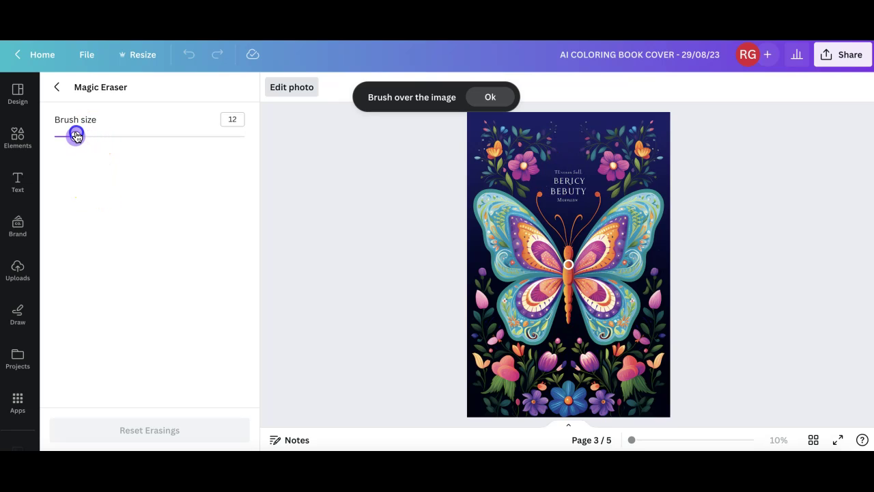
# Erase the garbled title text from the butterfly artwork with a size-17 brush
pyautogui.moveTo(88, 132); pyautogui.dragTo(141, 133)
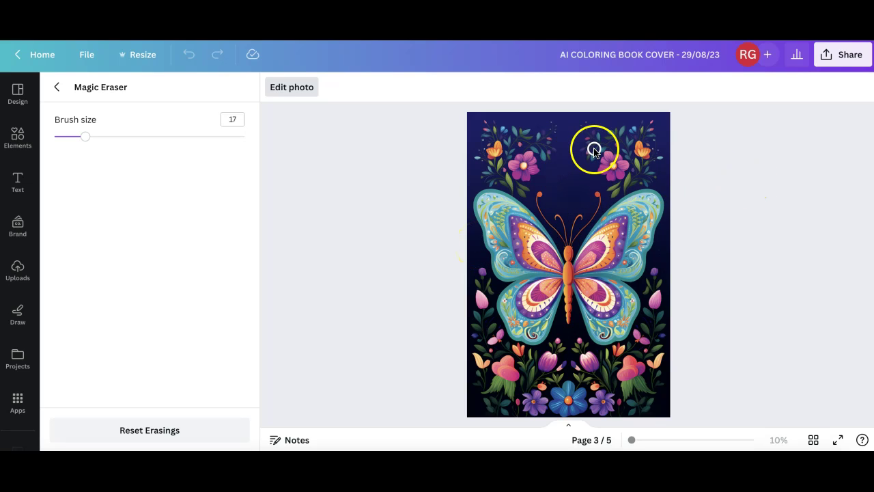
pyautogui.press('Escape')
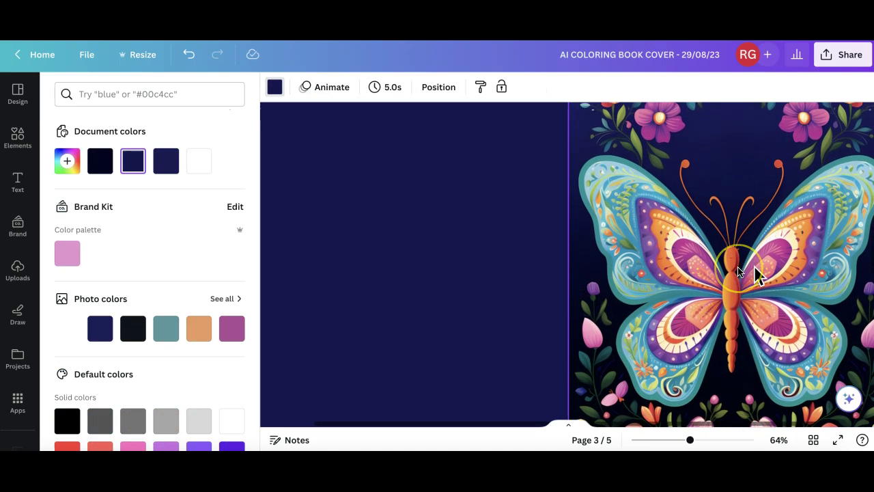
# Sample the artwork's navy #06082A with Colorzilla and apply it as page 3's background
pyautogui.moveTo(754, 265); pyautogui.dragTo(756, 273)
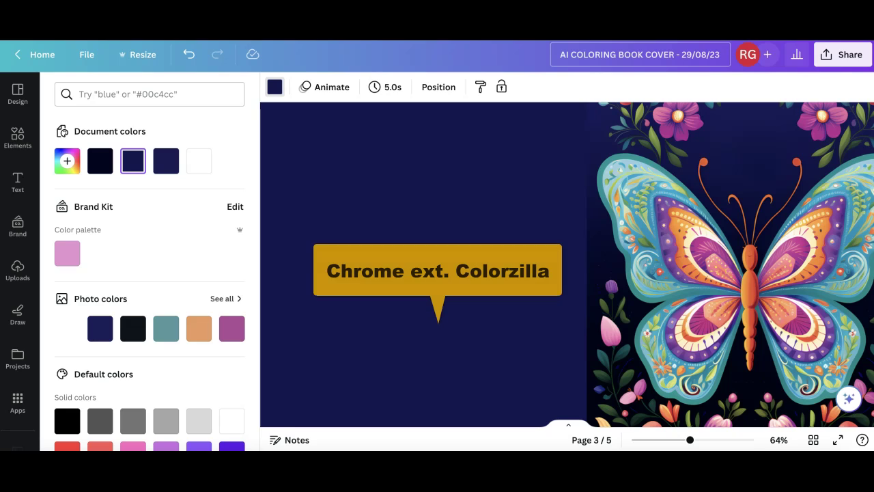
pyautogui.click(564, 46)
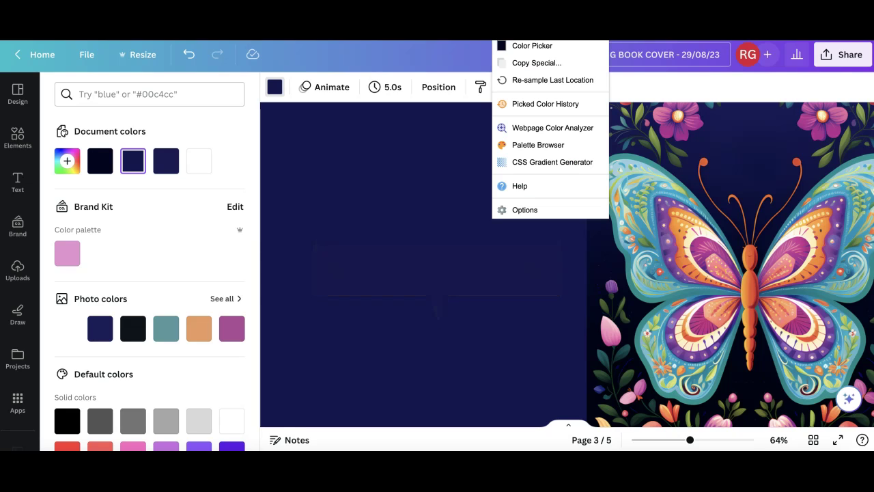
pyautogui.click(546, 46)
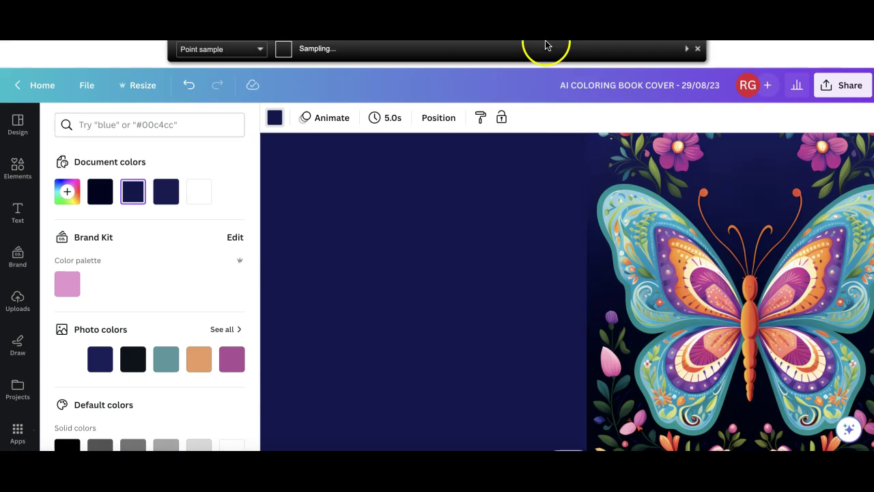
pyautogui.click(605, 286)
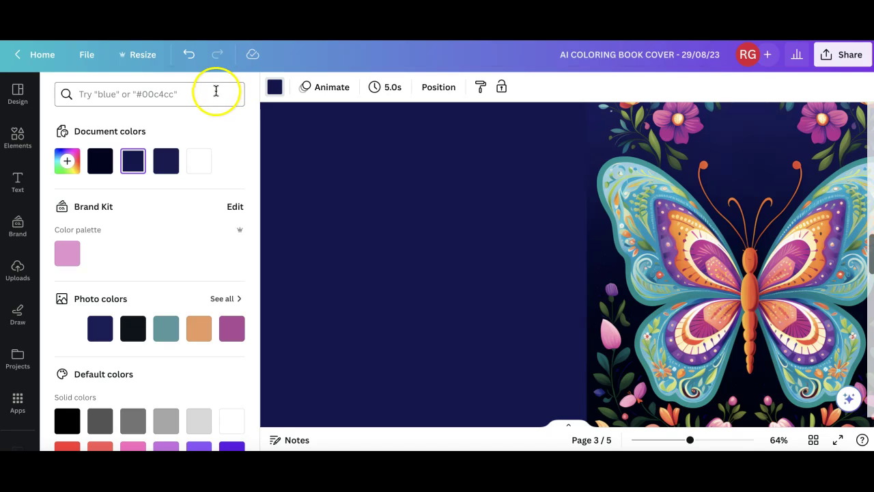
pyautogui.click(177, 94)
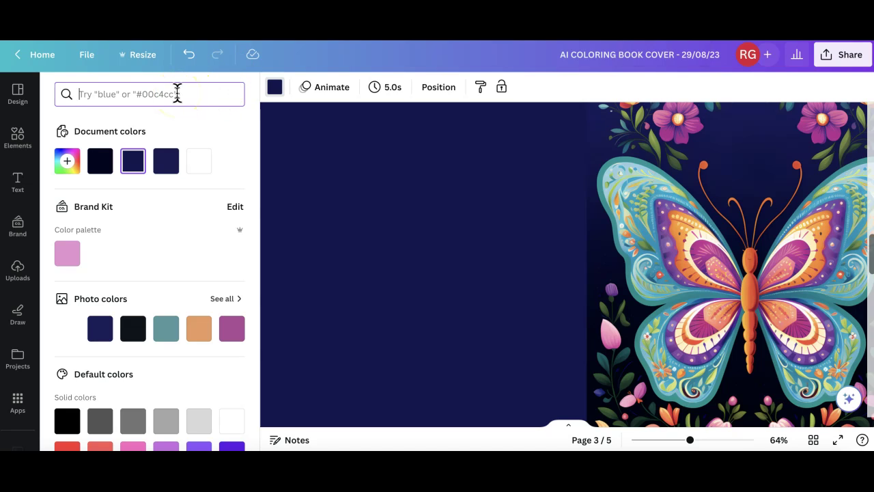
pyautogui.click(66, 155)
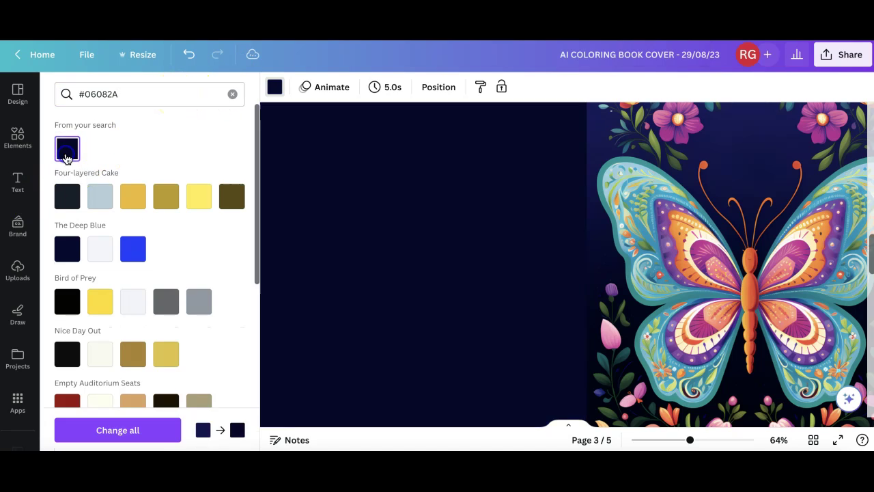
pyautogui.click(458, 248)
# Add four different butterfly line-art uploads in a 2x2 grid on the navy back-cover half
pyautogui.scroll(-3, 15, 364)
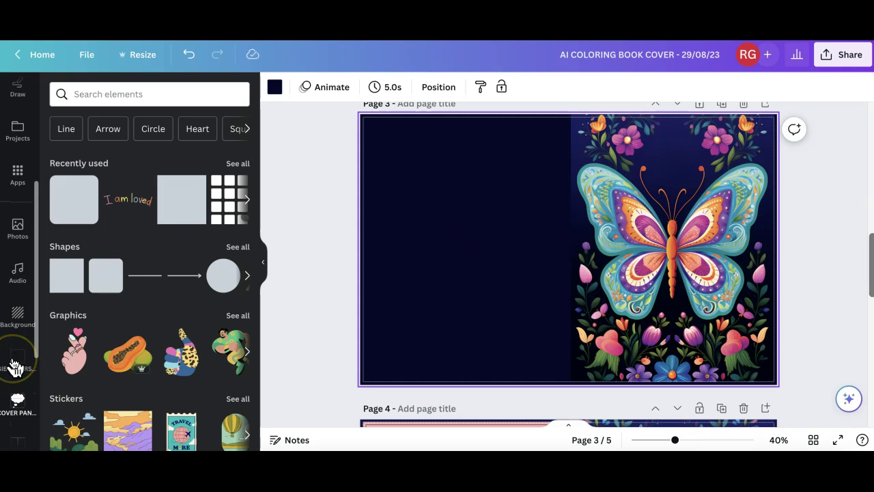
pyautogui.scroll(3, 15, 366)
pyautogui.click(18, 136)
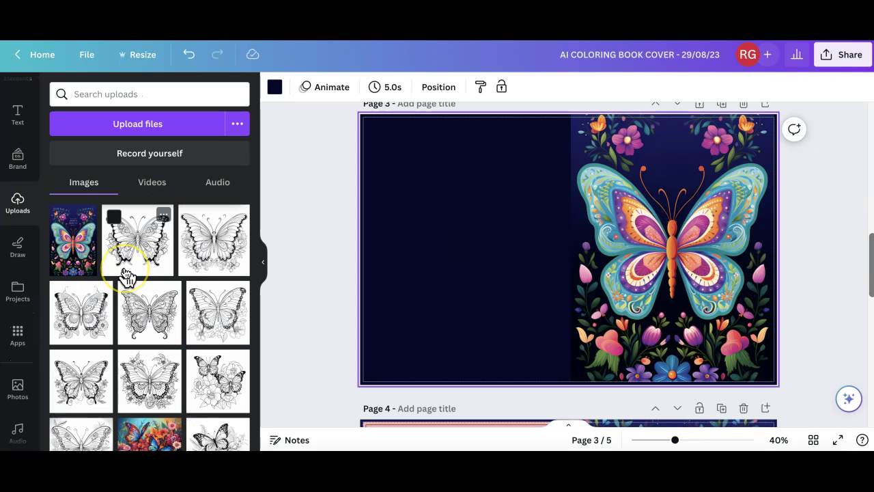
pyautogui.click(202, 252)
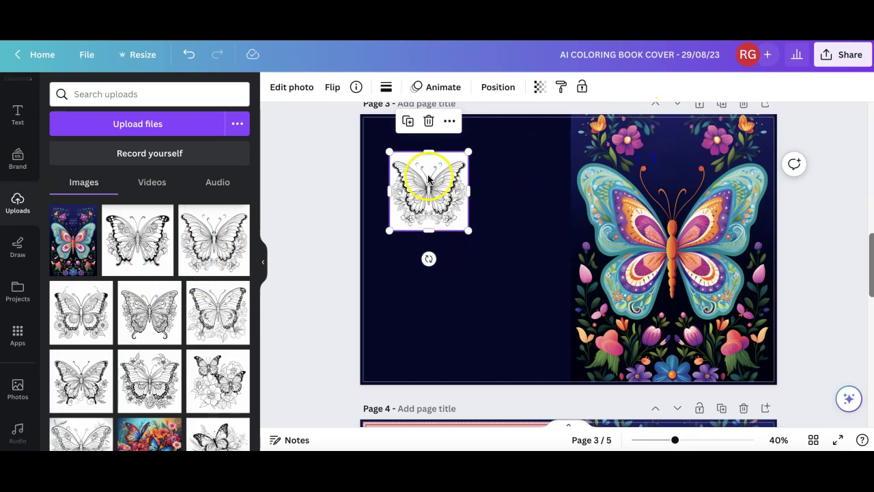
pyautogui.click(408, 121)
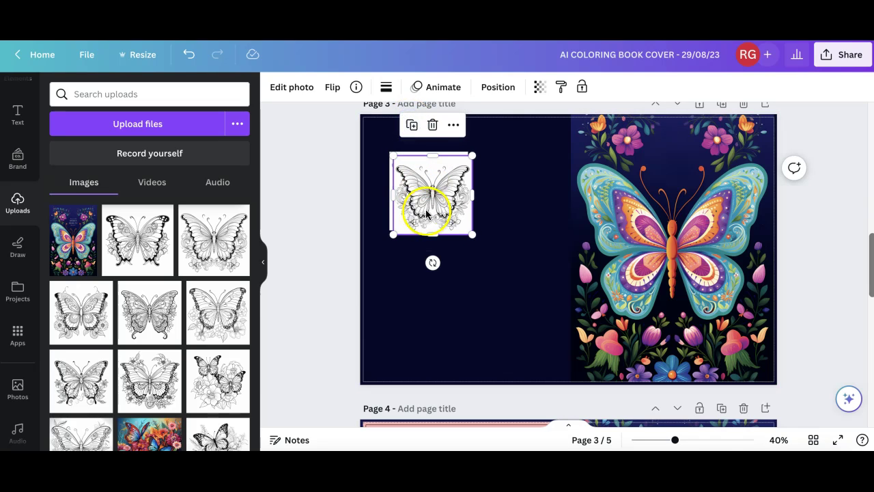
pyautogui.moveTo(430, 195); pyautogui.dragTo(517, 194)
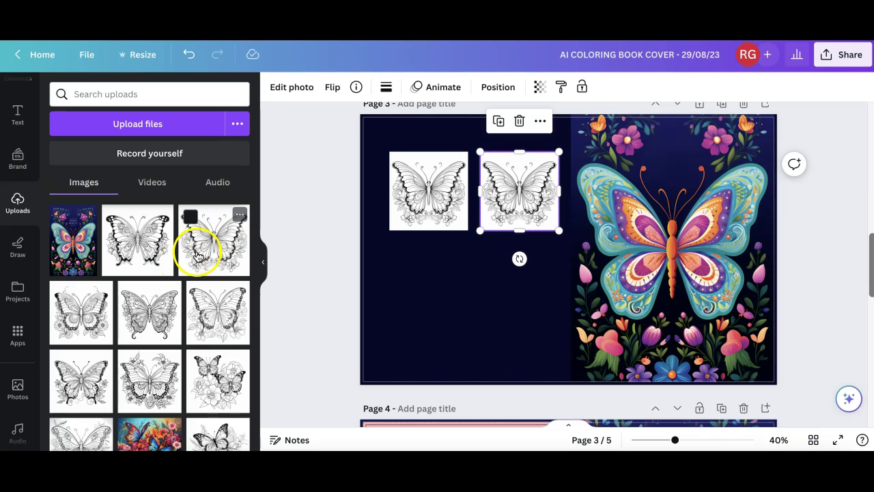
pyautogui.moveTo(137, 239); pyautogui.dragTo(527, 191)
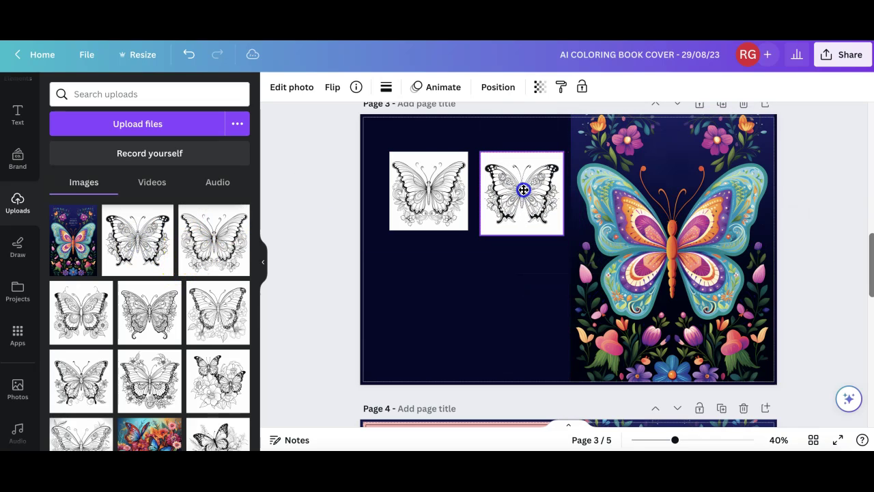
pyautogui.moveTo(152, 365); pyautogui.dragTo(468, 341)
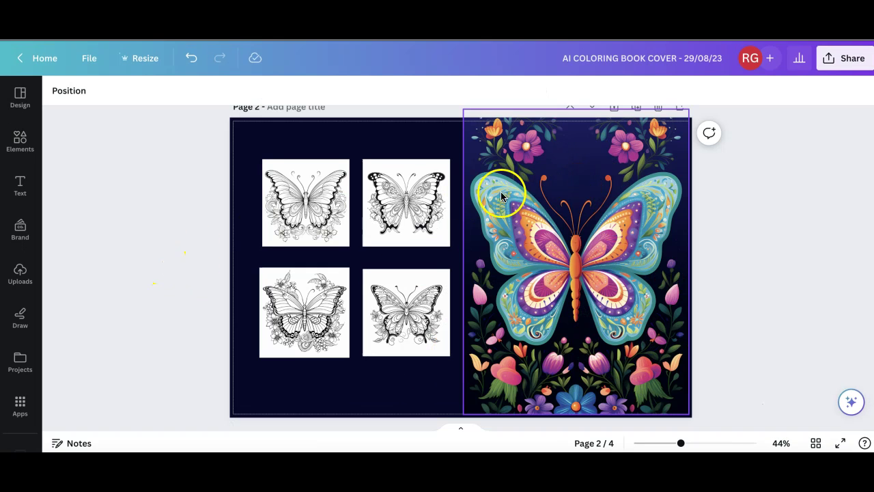
pyautogui.click(364, 203)
# Select the large colourful butterfly artwork on the front cover of page 3
pyautogui.scroll(1, 364, 204)
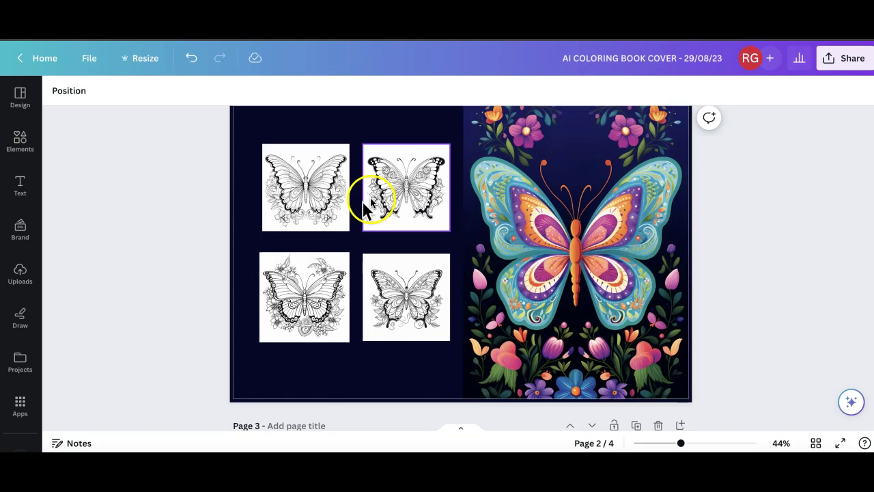
pyautogui.click(600, 186)
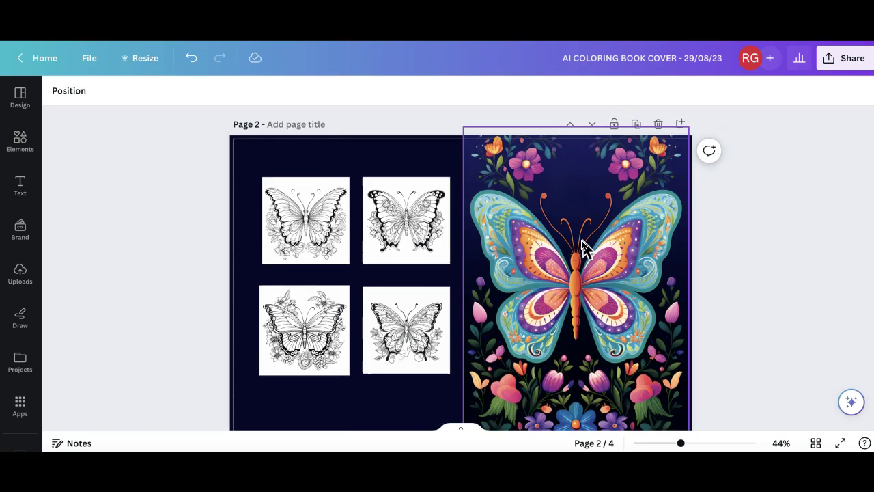
pyautogui.scroll(5, 581, 247)
pyautogui.scroll(3, 582, 248)
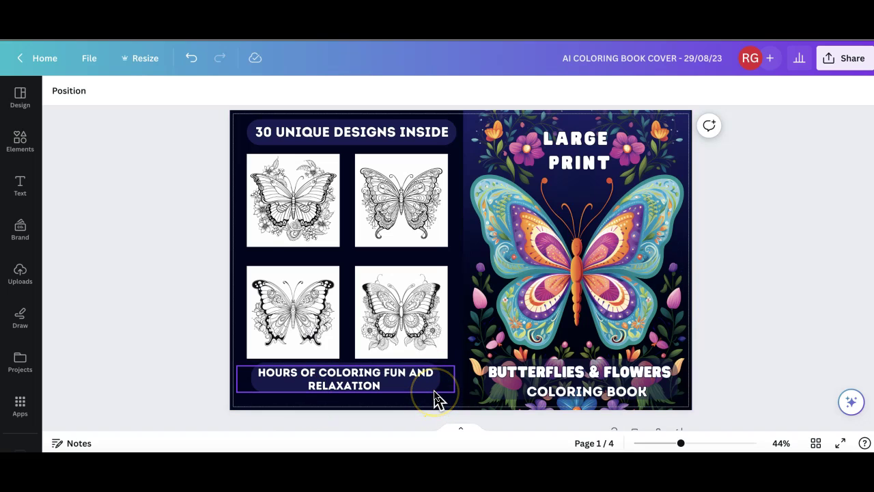
# Download the cover page as a PDF Print file with CMYK colour profile
pyautogui.scroll(-1, 628, 211)
pyautogui.scroll(1, 632, 208)
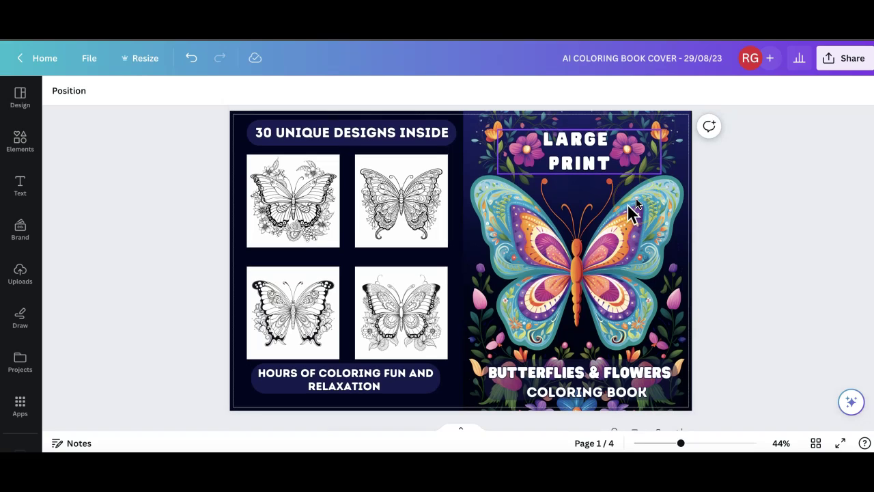
pyautogui.click(841, 59)
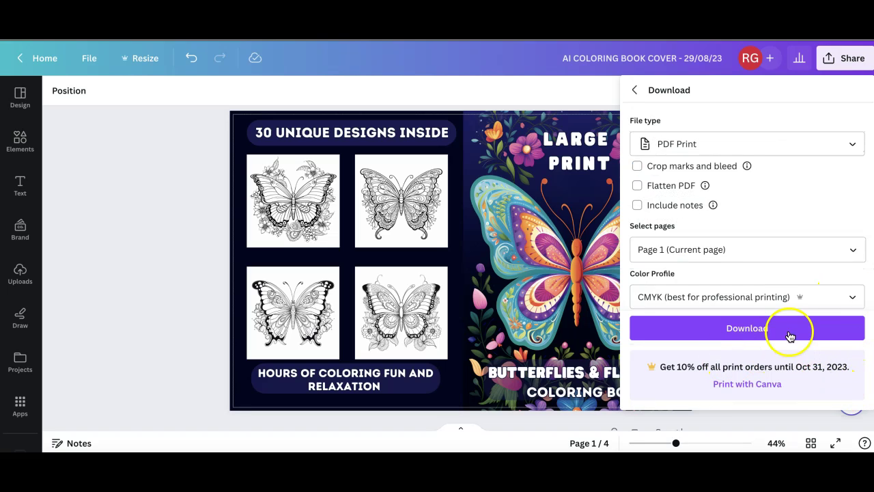
pyautogui.click(790, 334)
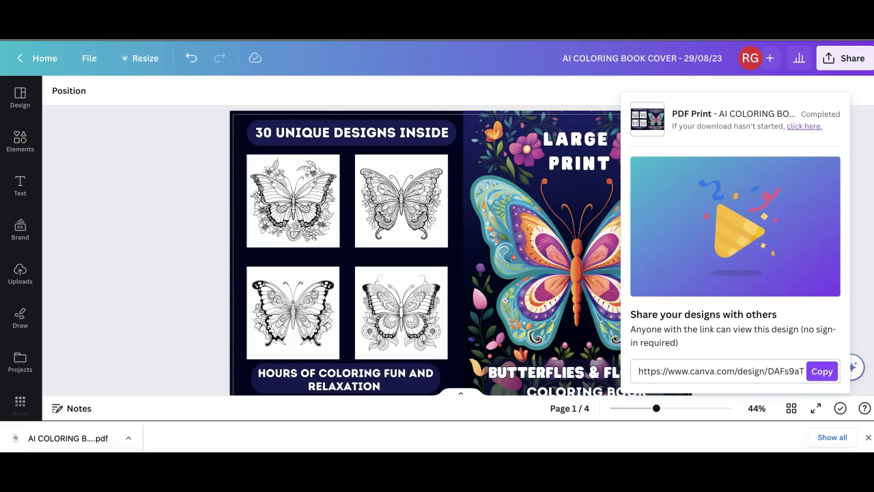
pyautogui.click(700, 238)
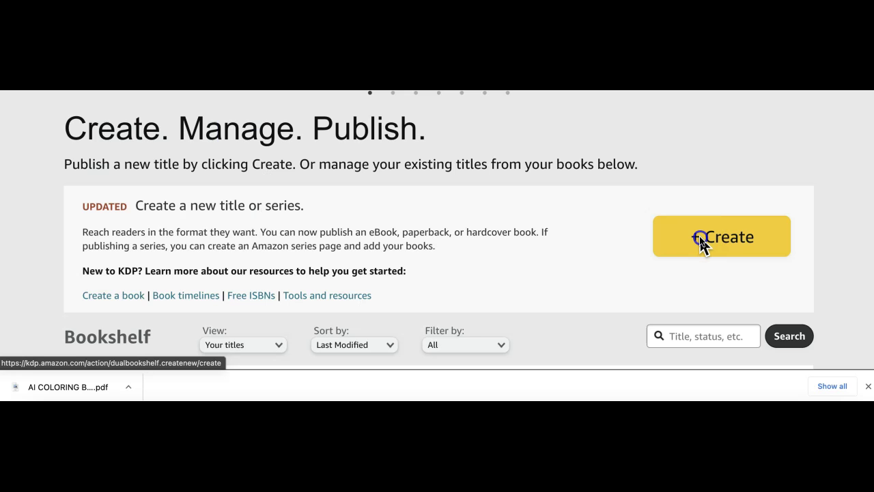
# Create a new paperback title in KDP
pyautogui.click(700, 238)
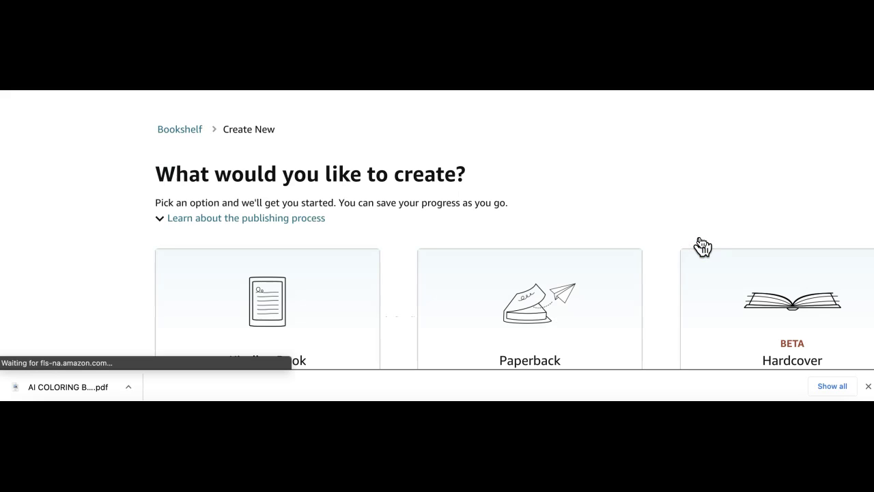
pyautogui.scroll(-2, 699, 244)
pyautogui.click(543, 310)
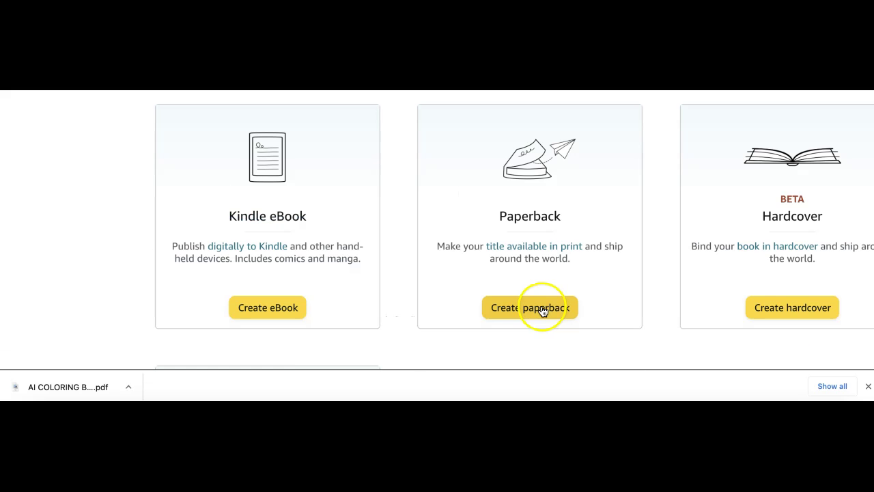
pyautogui.click(332, 173)
# Fill the details page with title 'Large Print Butterflies and Flowers Coloring Book' and relaxation subtitle
pyautogui.scroll(-3, 332, 172)
pyautogui.scroll(-1, 336, 176)
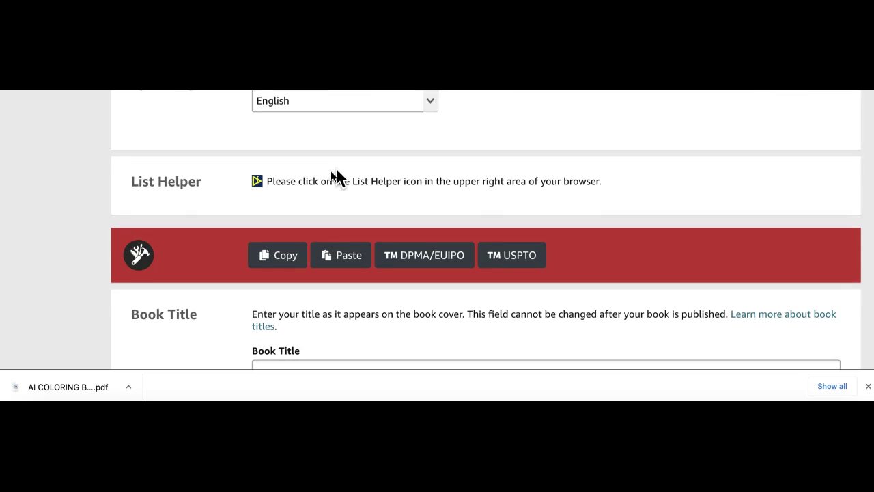
pyautogui.scroll(-3, 333, 172)
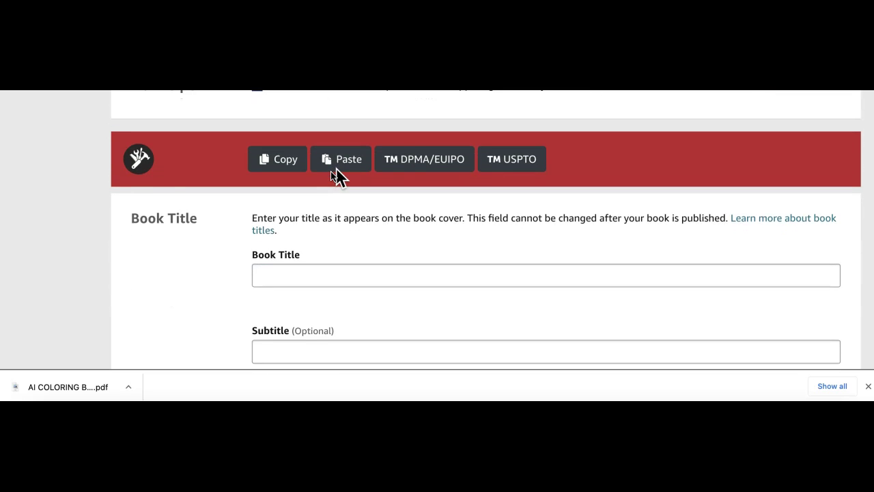
pyautogui.scroll(-3, 332, 172)
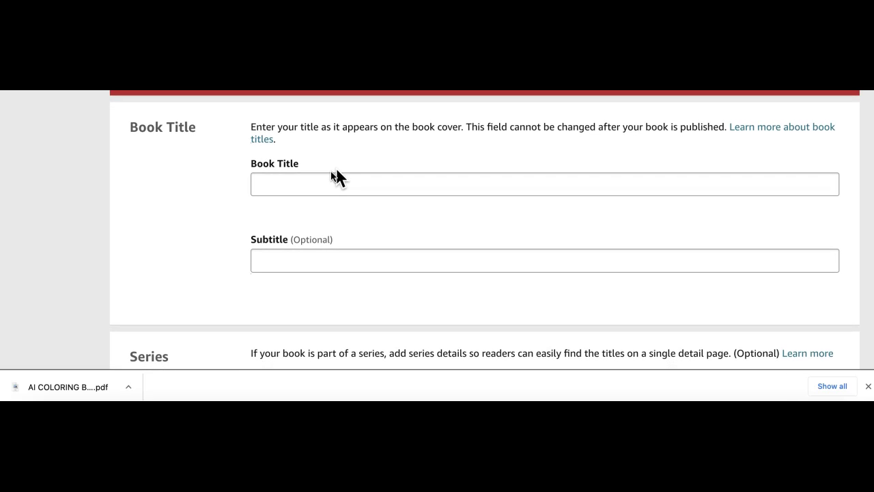
pyautogui.scroll(-1, 336, 176)
pyautogui.scroll(1, 336, 177)
pyautogui.scroll(-4, 336, 177)
pyautogui.scroll(-2, 336, 176)
pyautogui.scroll(3, 336, 177)
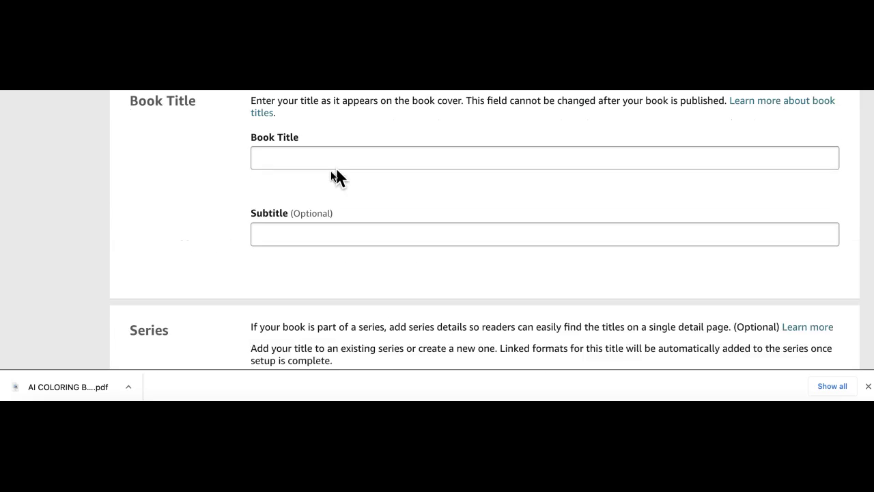
pyautogui.scroll(1, 335, 174)
pyautogui.scroll(1, 334, 174)
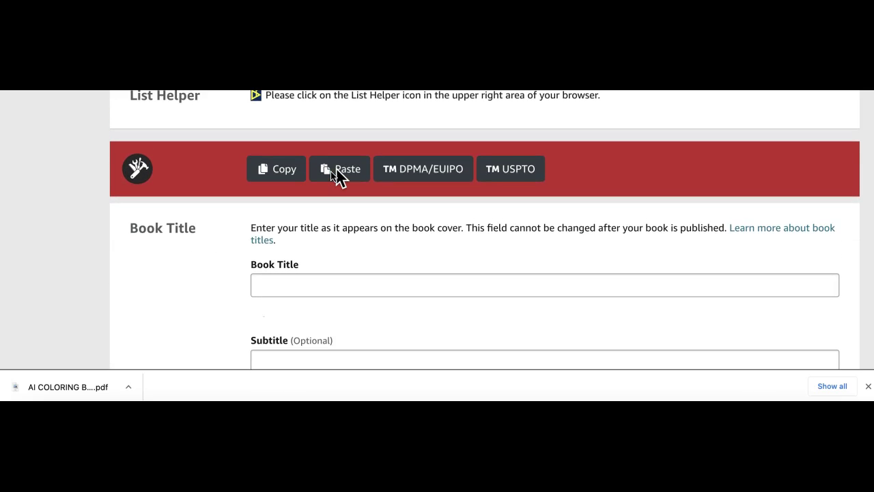
pyautogui.scroll(1, 336, 176)
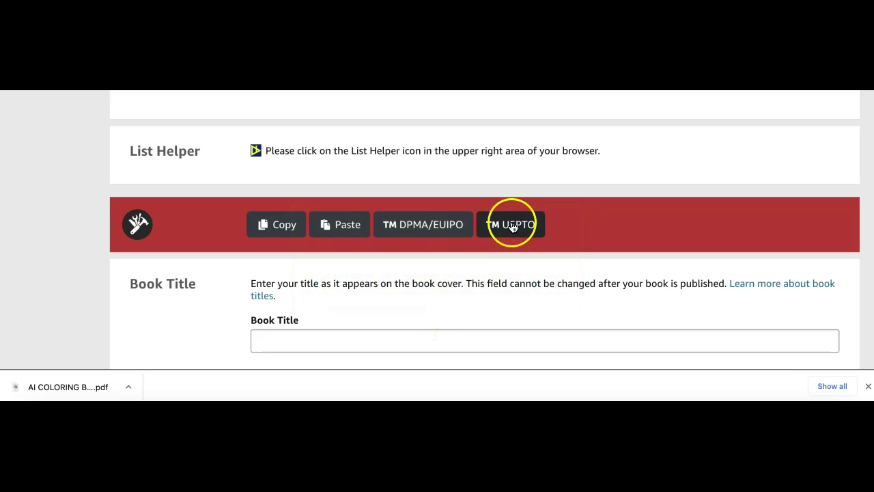
pyautogui.scroll(-2, 287, 191)
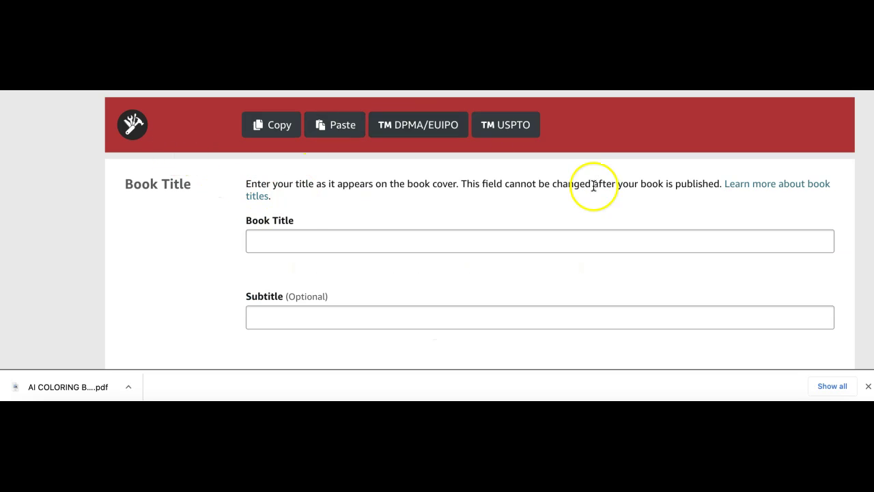
pyautogui.scroll(-1, 575, 259)
pyautogui.scroll(1, 576, 261)
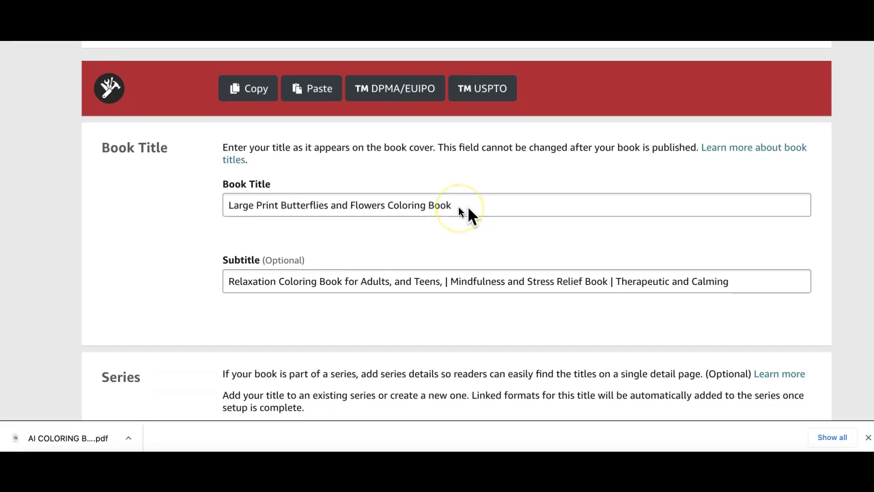
pyautogui.scroll(-3, 468, 215)
pyautogui.scroll(3, 458, 209)
pyautogui.scroll(-3, 469, 213)
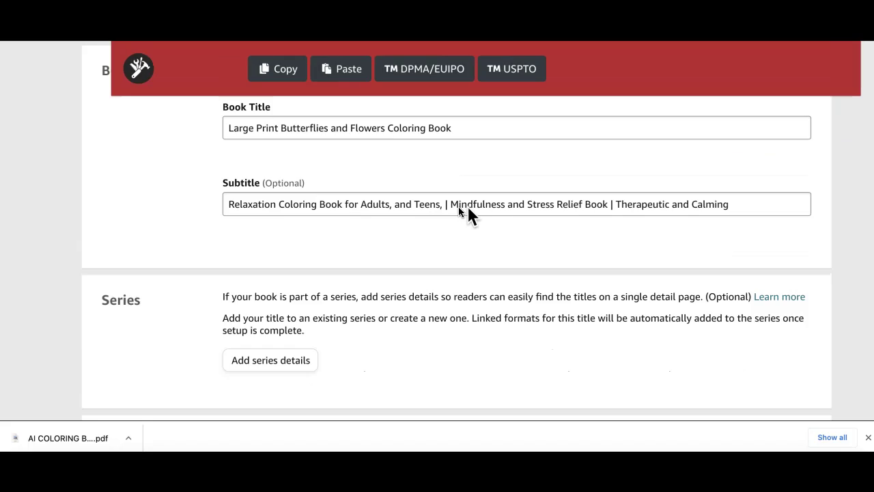
pyautogui.scroll(2, 468, 213)
pyautogui.scroll(-1, 469, 213)
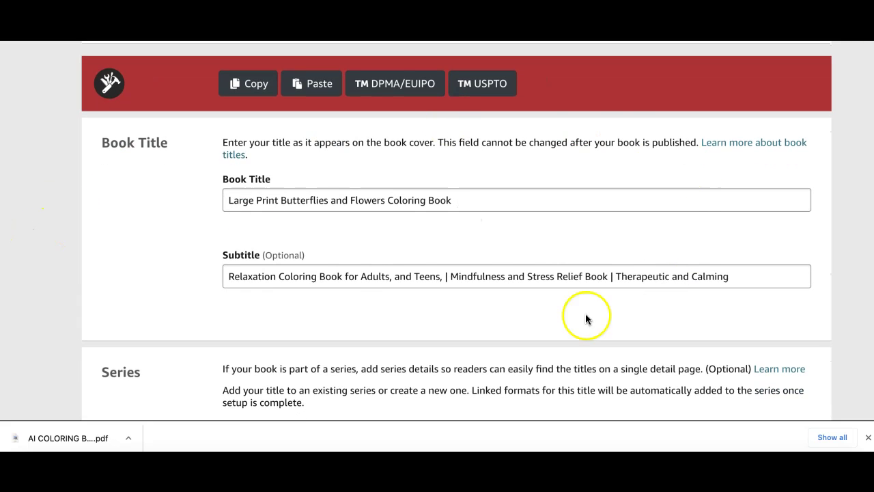
# Switch to ChatGPT and scroll back up to the adult-focused book description
pyautogui.hotkey('ctrl', 'Tab')
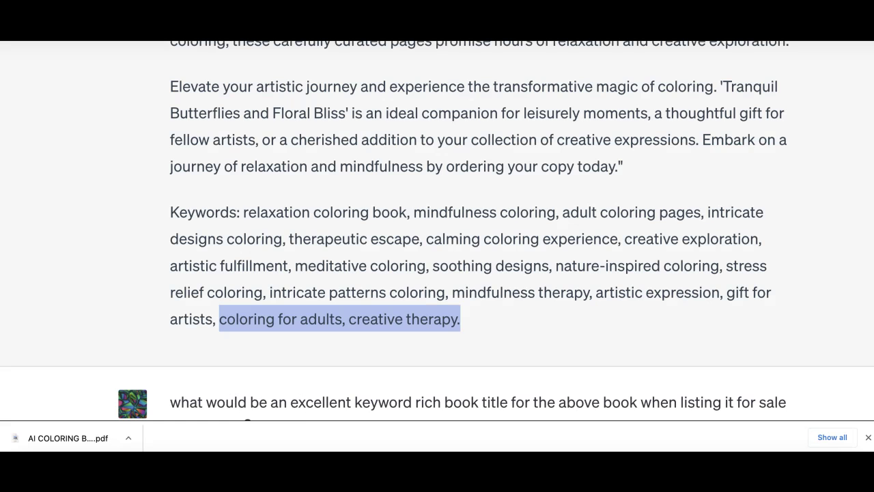
pyautogui.scroll(5, 462, 248)
pyautogui.scroll(10, 461, 242)
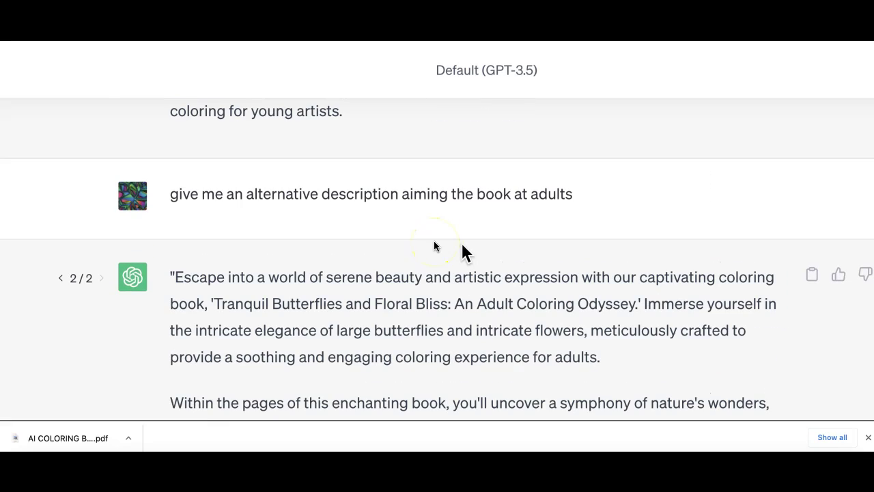
pyautogui.scroll(5, 462, 253)
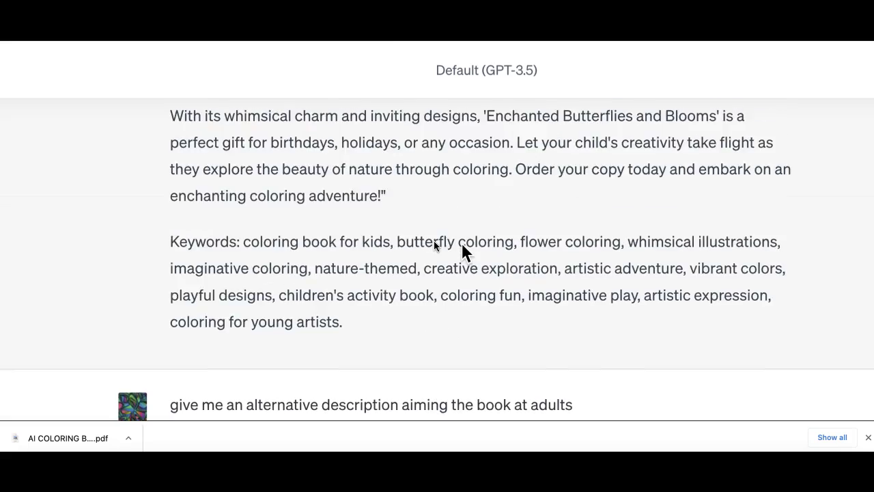
pyautogui.scroll(8, 463, 249)
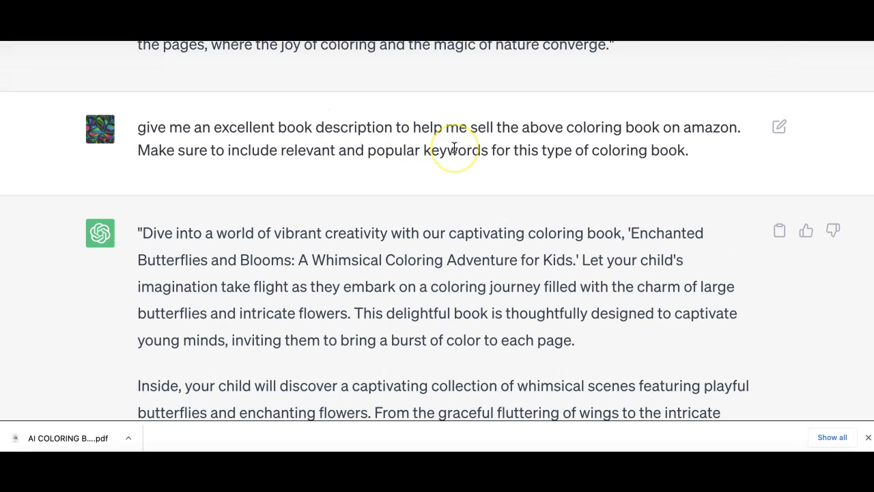
pyautogui.click(470, 147)
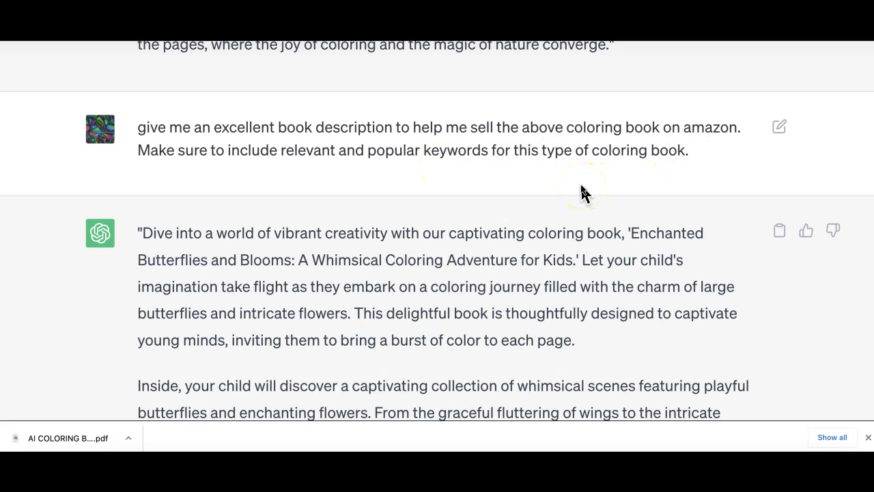
# Read down through the adult keyword list and select its start
pyautogui.scroll(-1, 566, 179)
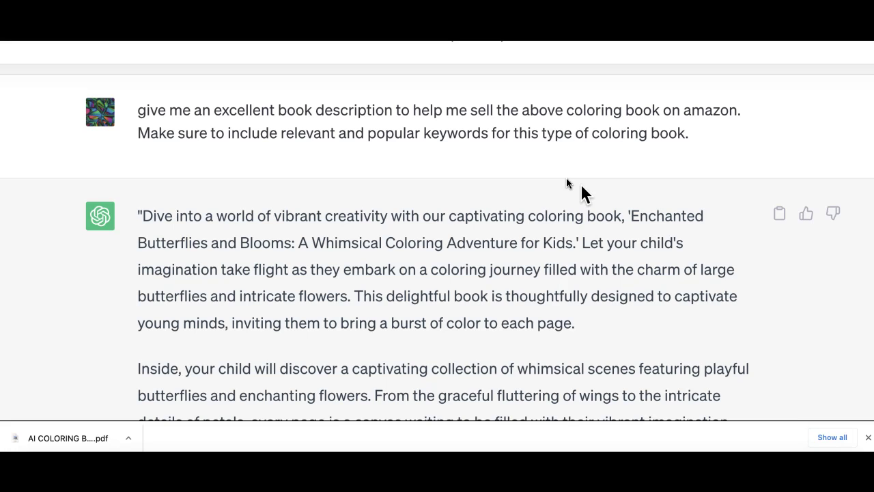
pyautogui.scroll(-1, 581, 185)
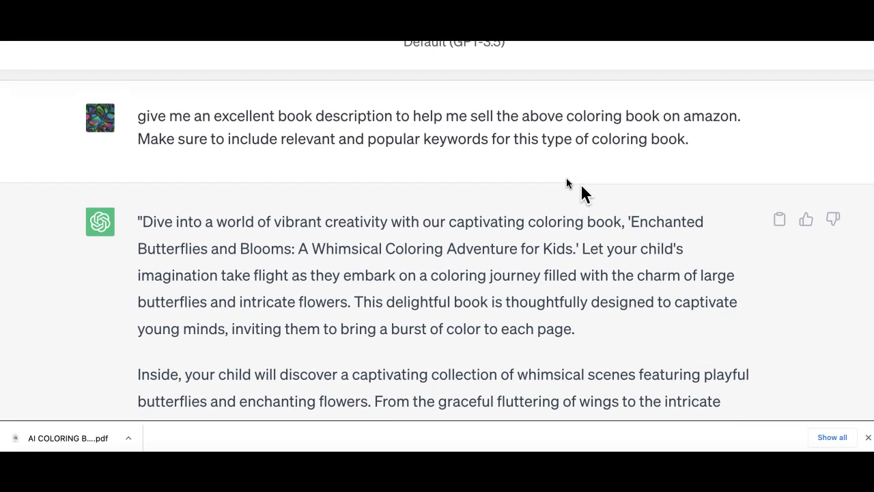
pyautogui.scroll(-1, 581, 185)
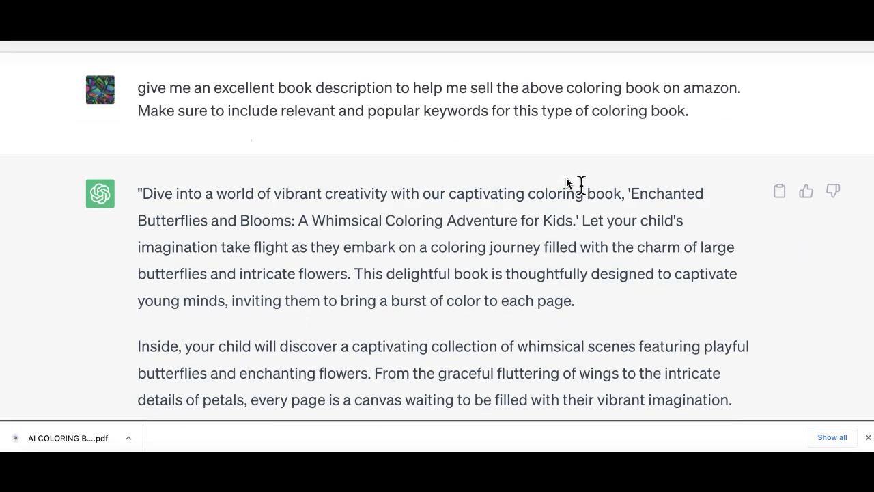
pyautogui.scroll(-3, 581, 185)
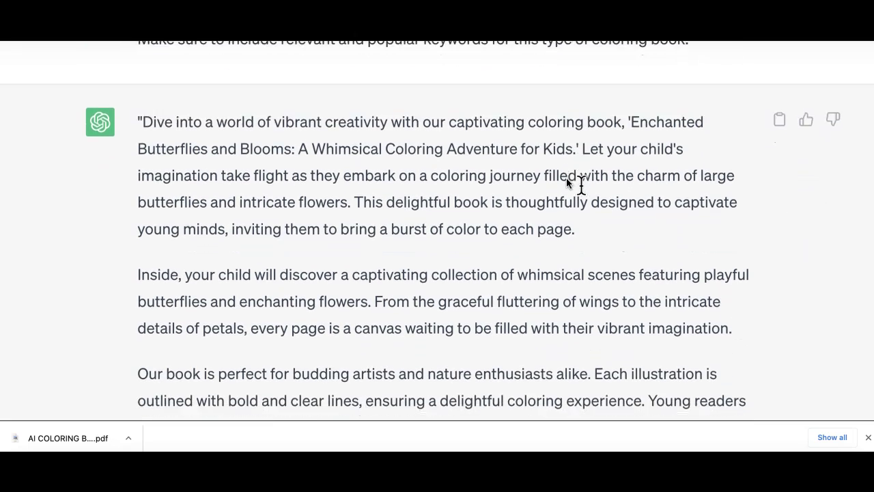
pyautogui.scroll(-10, 581, 185)
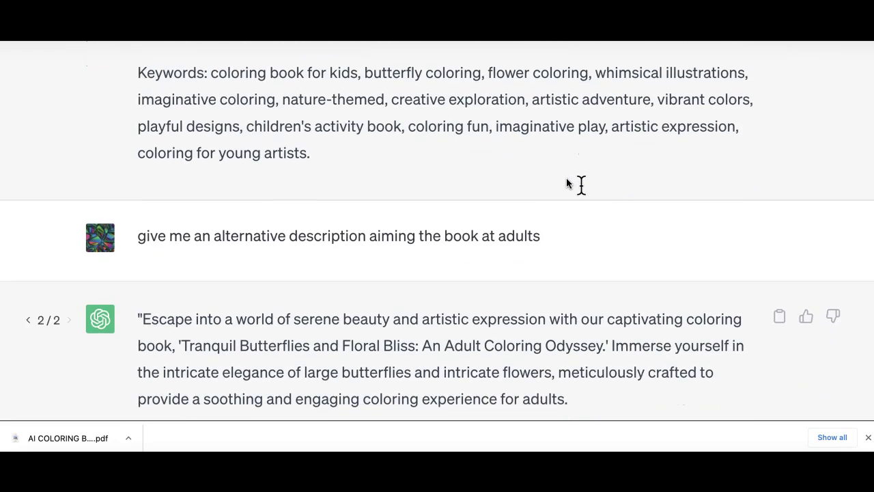
pyautogui.scroll(-1, 574, 188)
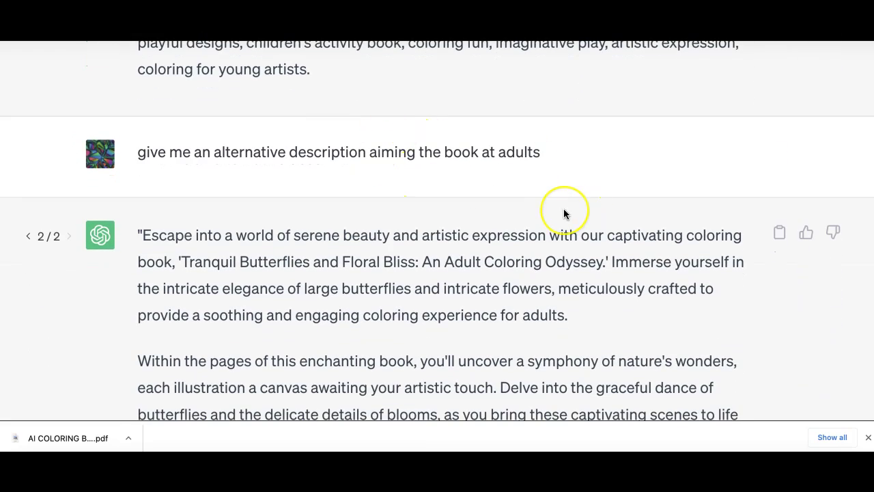
pyautogui.scroll(-2, 563, 214)
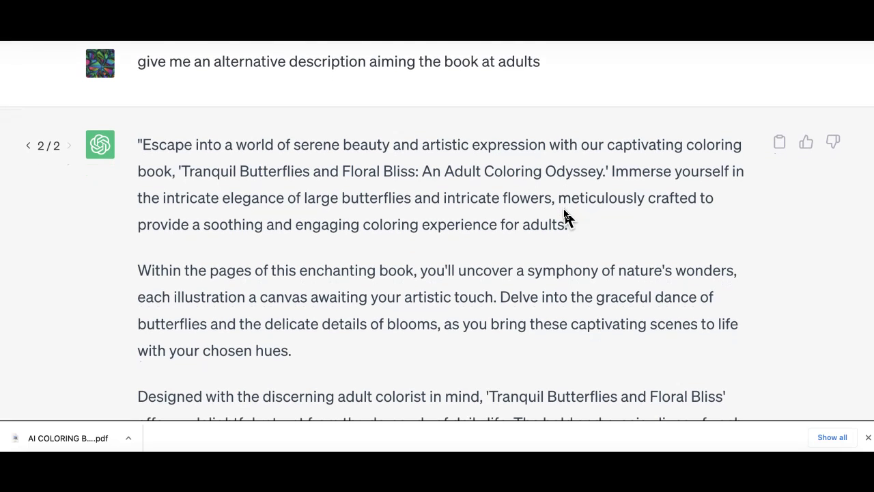
pyautogui.scroll(-1, 564, 213)
pyautogui.scroll(-2, 565, 213)
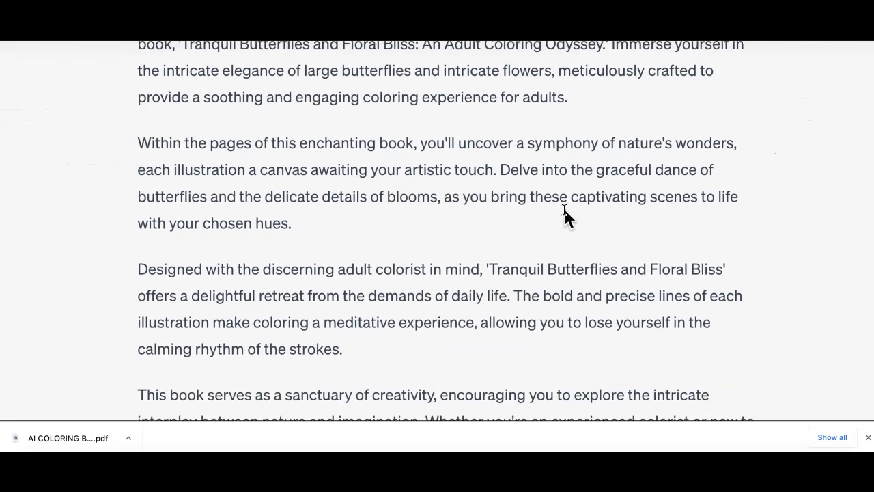
pyautogui.scroll(-5, 565, 214)
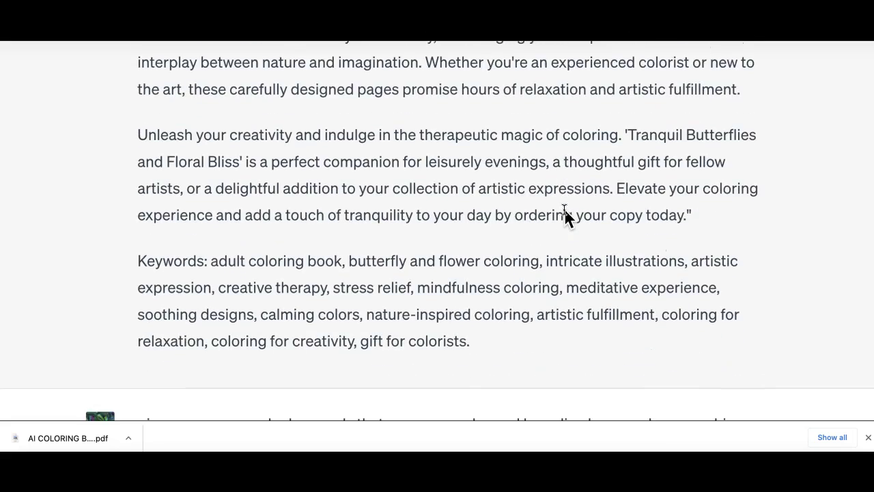
pyautogui.scroll(-1, 565, 216)
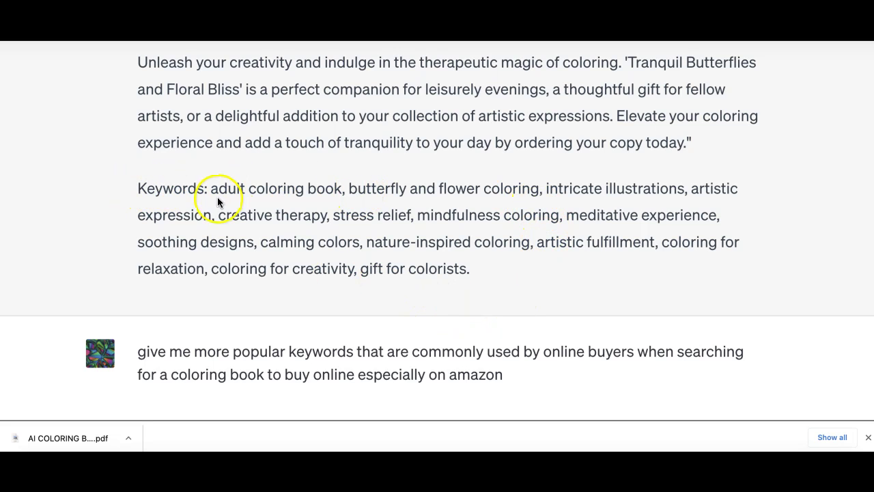
pyautogui.moveTo(215, 195); pyautogui.dragTo(229, 193)
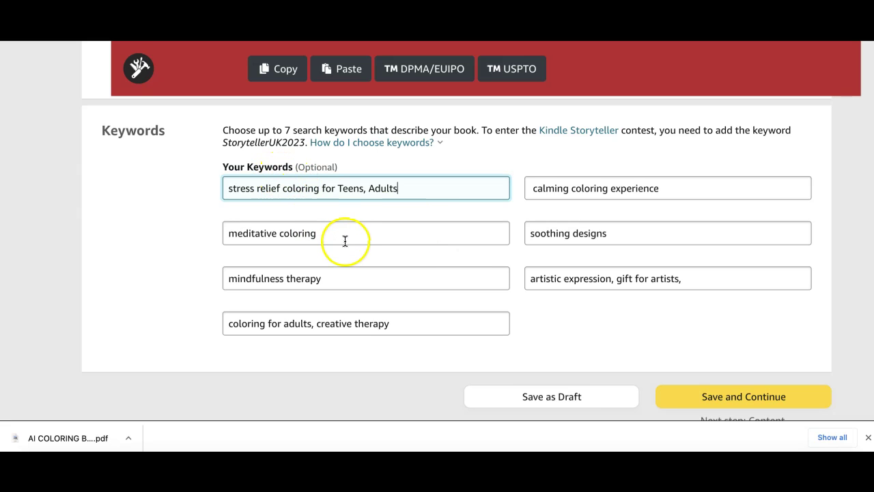
pyautogui.scroll(1, 344, 241)
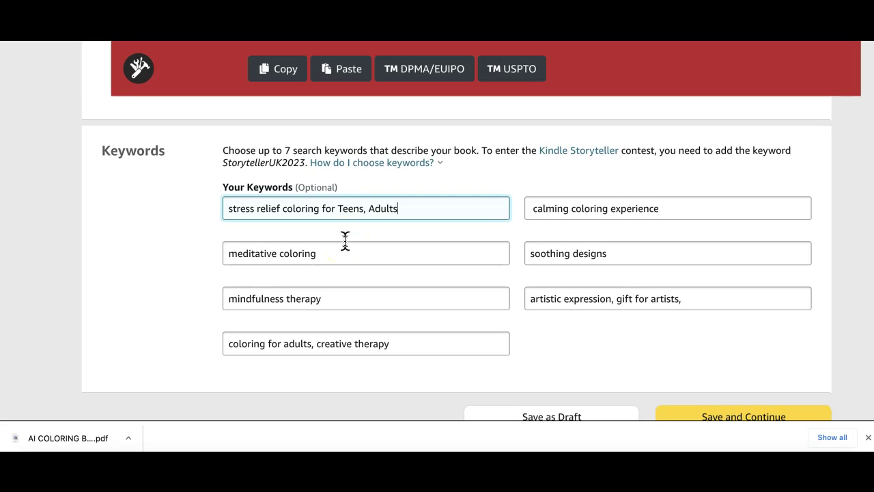
pyautogui.scroll(-1, 345, 240)
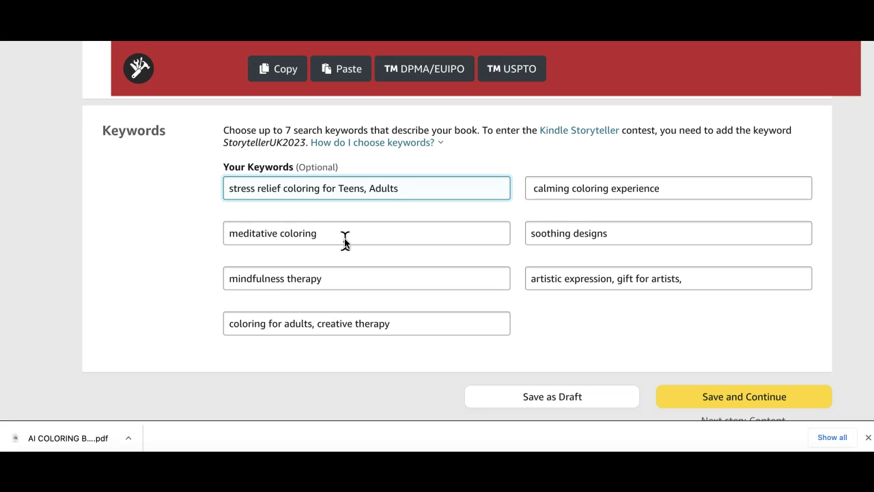
pyautogui.scroll(-1, 382, 226)
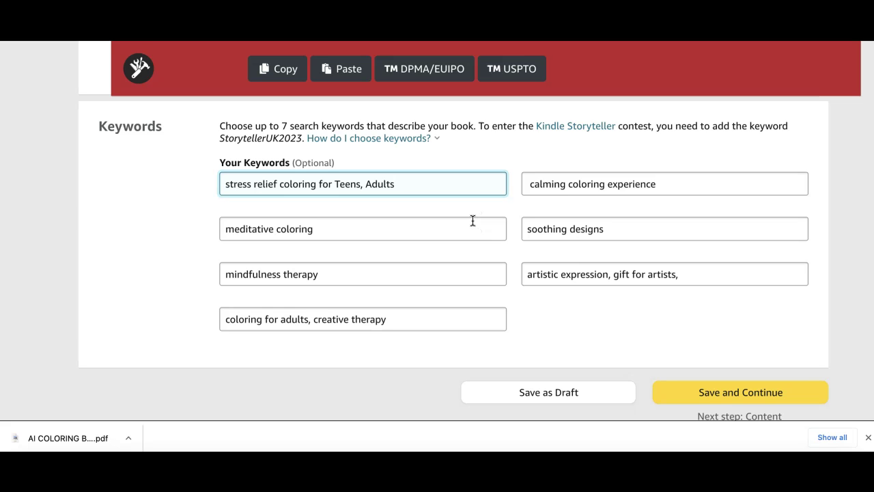
pyautogui.scroll(3, 474, 240)
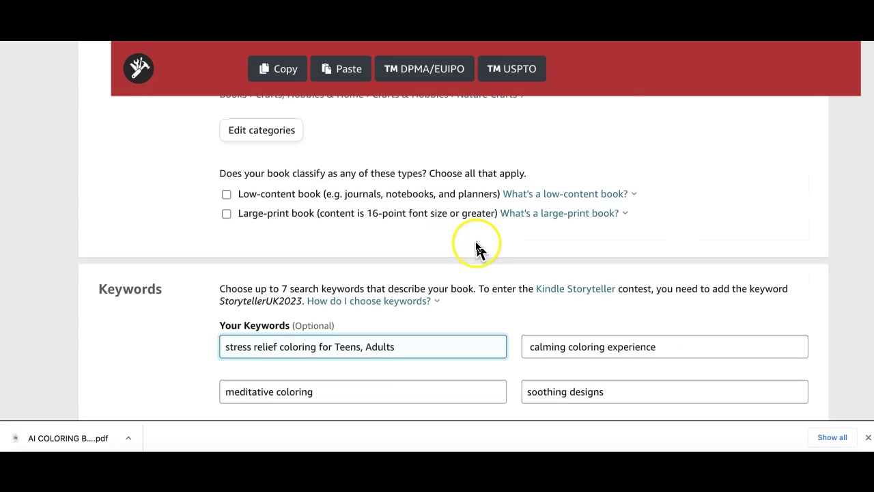
# Review ChatGPT's 25 popular keywords and the keyword-rich book description
pyautogui.hotkey('ctrl', 'Tab')
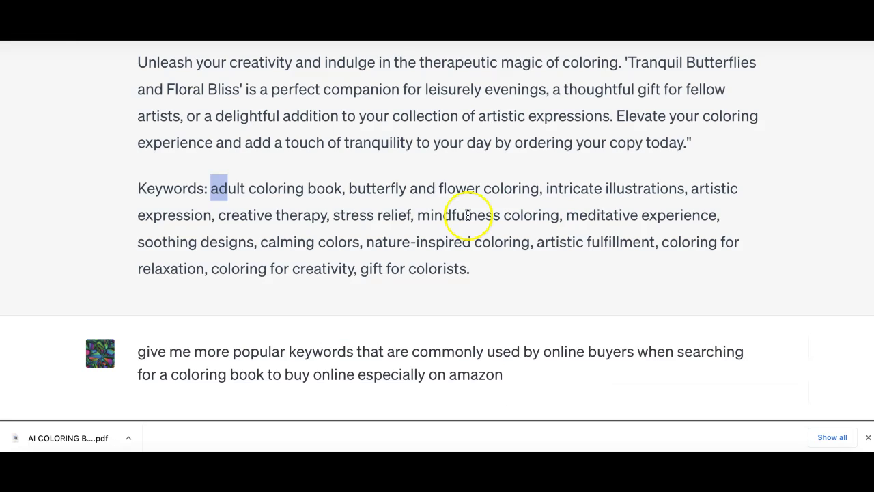
pyautogui.scroll(2, 468, 214)
pyautogui.scroll(-3, 468, 214)
pyautogui.scroll(-2, 467, 215)
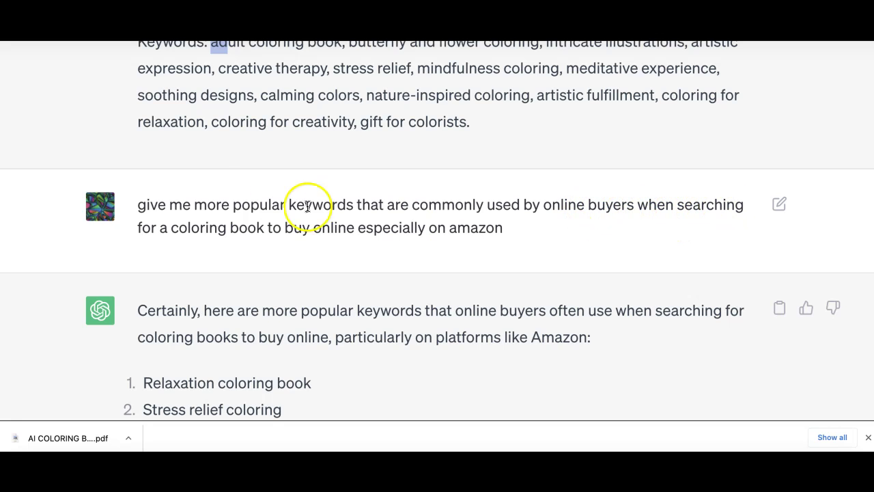
pyautogui.scroll(-3, 357, 243)
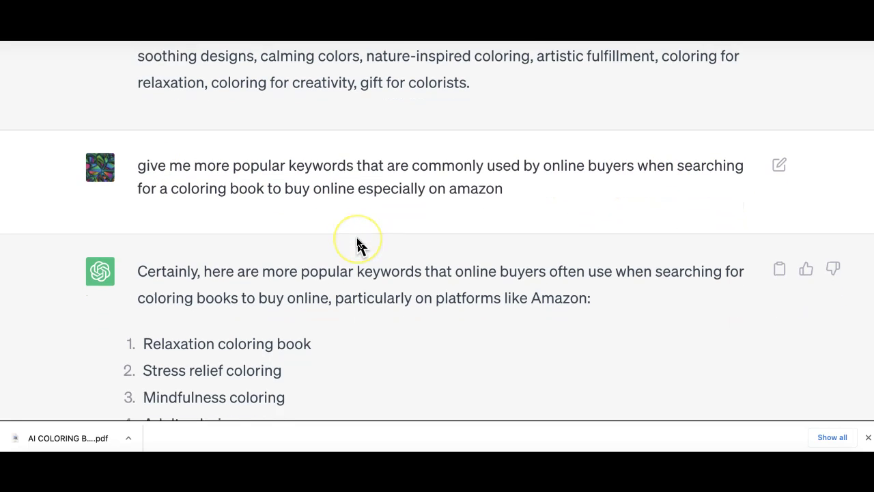
pyautogui.scroll(-10, 357, 241)
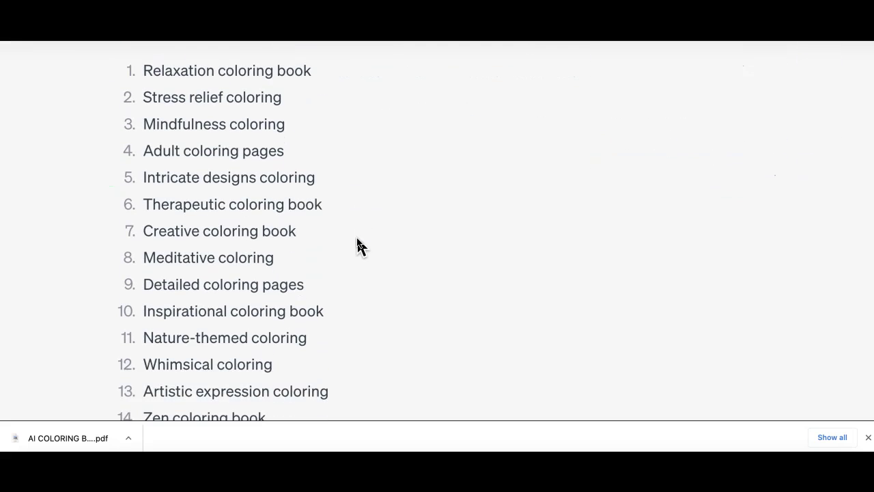
pyautogui.scroll(-5, 357, 243)
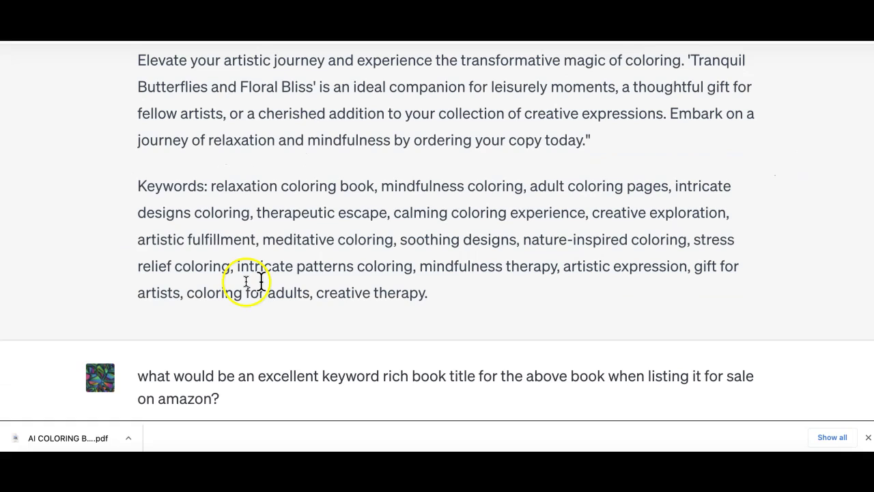
pyautogui.scroll(8, 262, 280)
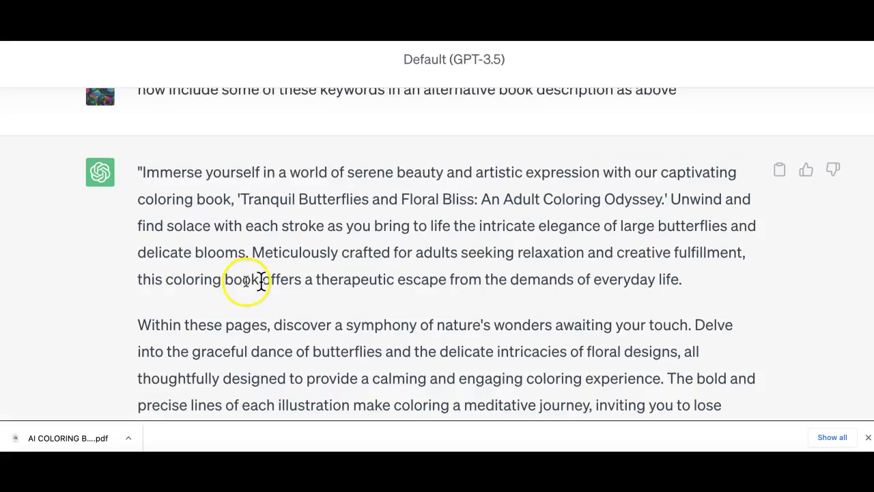
pyautogui.scroll(-3, 275, 324)
pyautogui.scroll(-4, 275, 324)
pyautogui.scroll(1, 275, 318)
pyautogui.scroll(1, 275, 319)
pyautogui.click(387, 166)
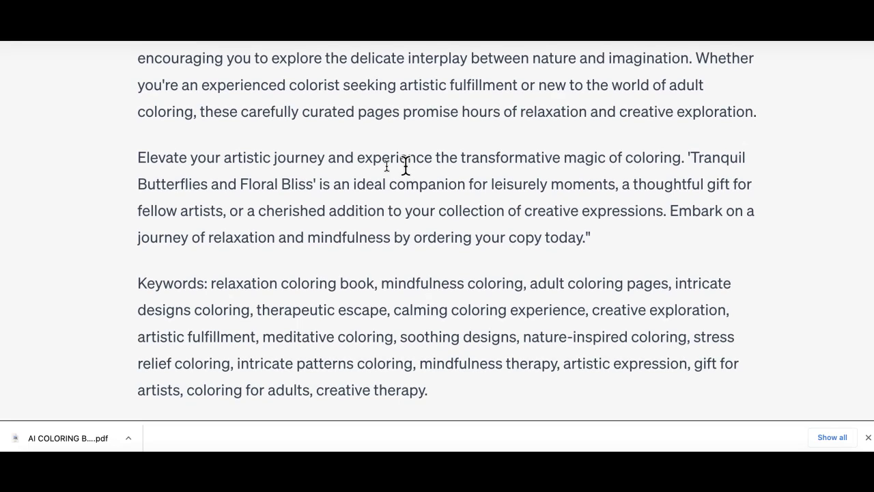
# Read the suggested title and subtitle, then return to the KDP book details page
pyautogui.scroll(-6, 406, 164)
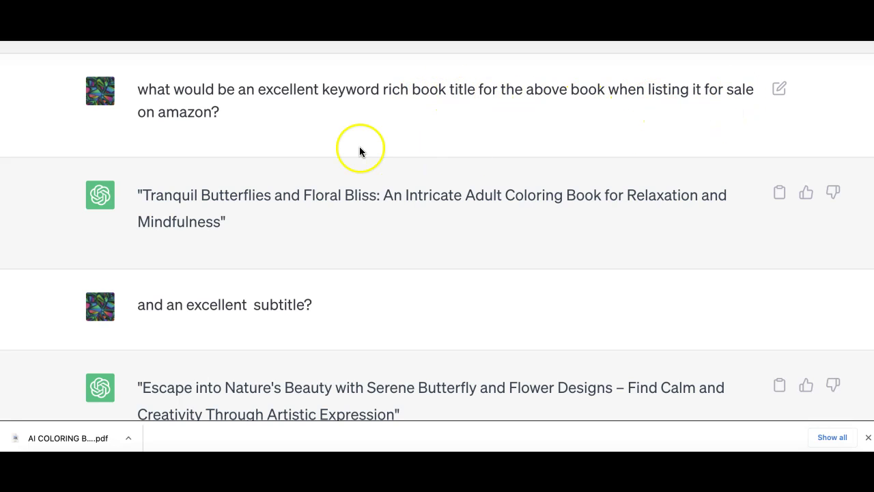
pyautogui.scroll(-2, 548, 128)
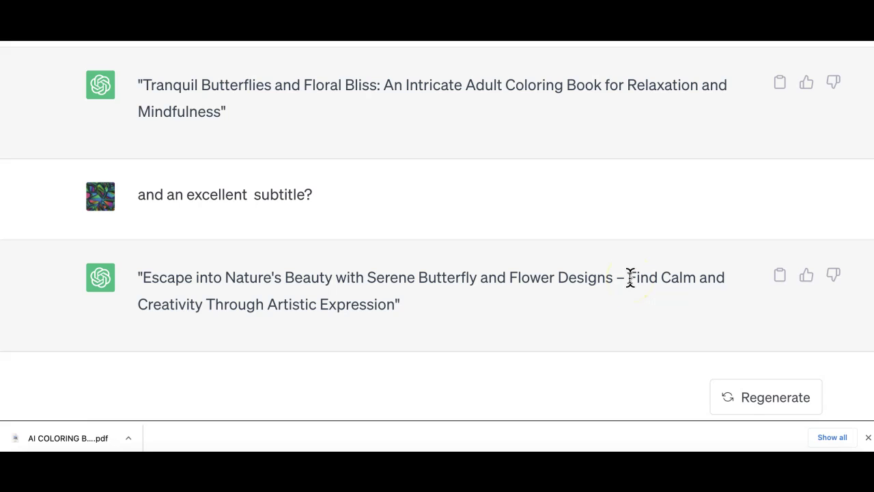
pyautogui.scroll(7, 551, 287)
pyautogui.scroll(-5, 546, 288)
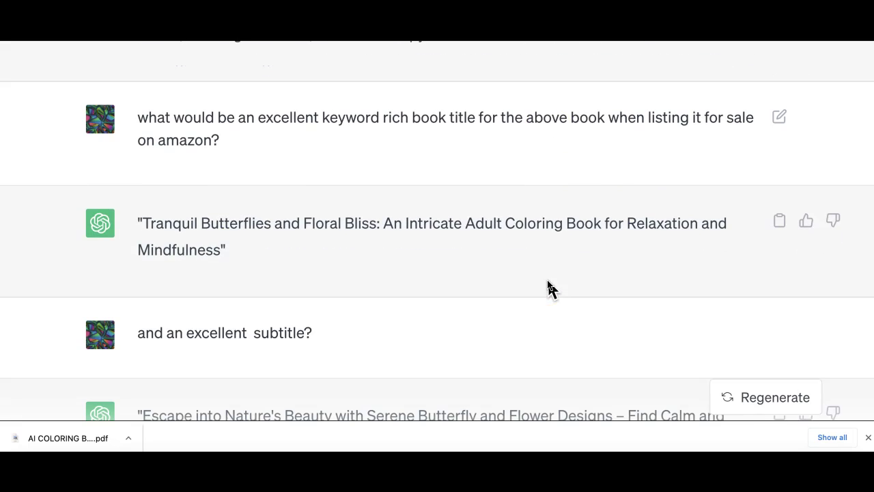
pyautogui.click(692, 113)
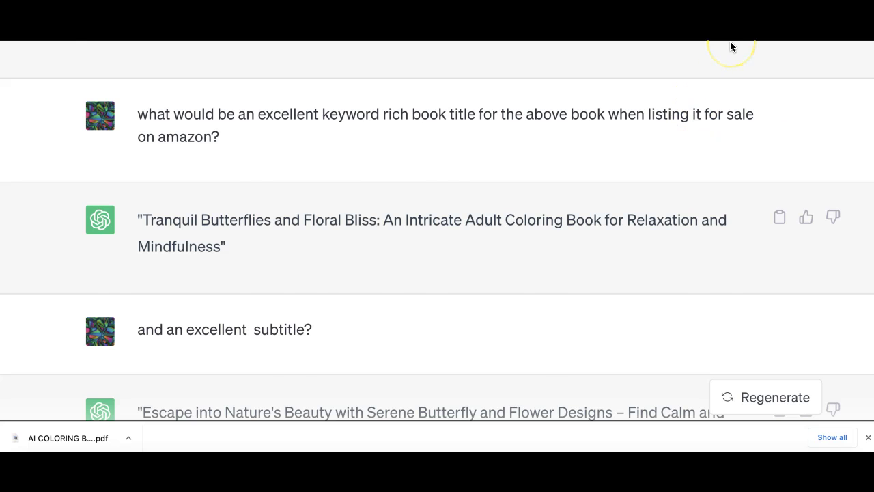
pyautogui.hotkey('ctrl', 'Tab')
pyautogui.scroll(-1, 575, 248)
pyautogui.scroll(15, 577, 252)
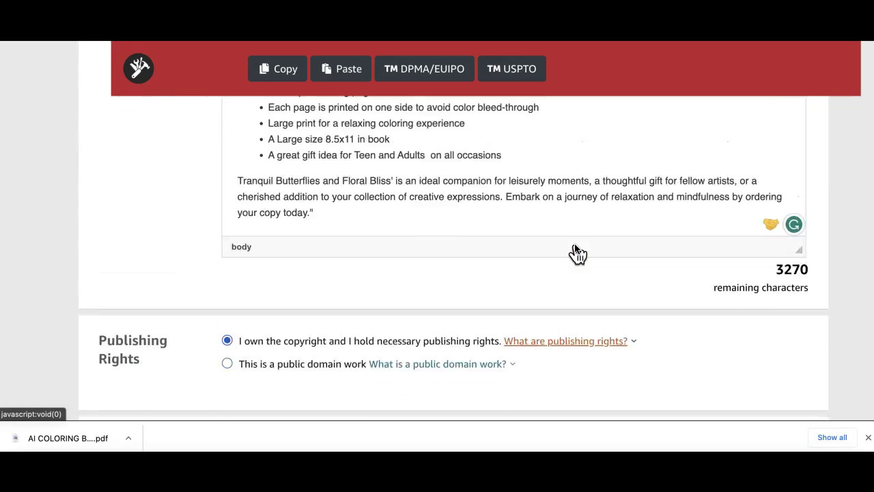
# Save the paperback details and continue to the Paperback Content page
pyautogui.scroll(-15, 577, 251)
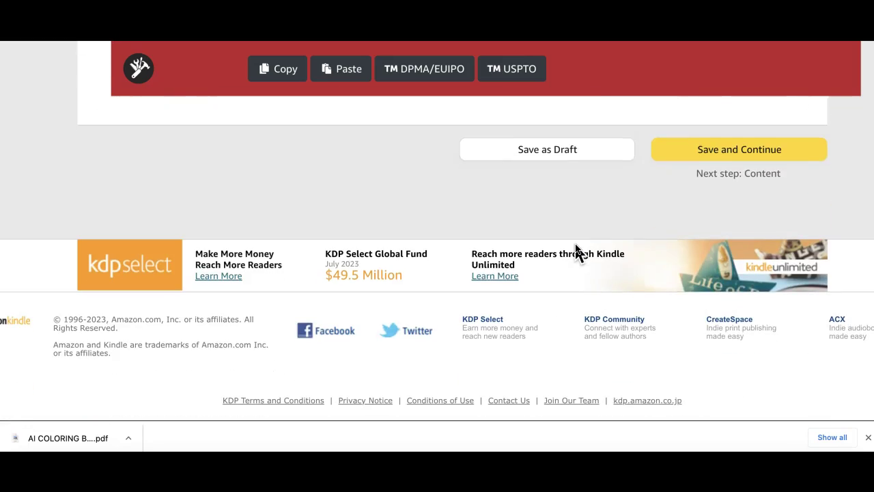
pyautogui.click(737, 156)
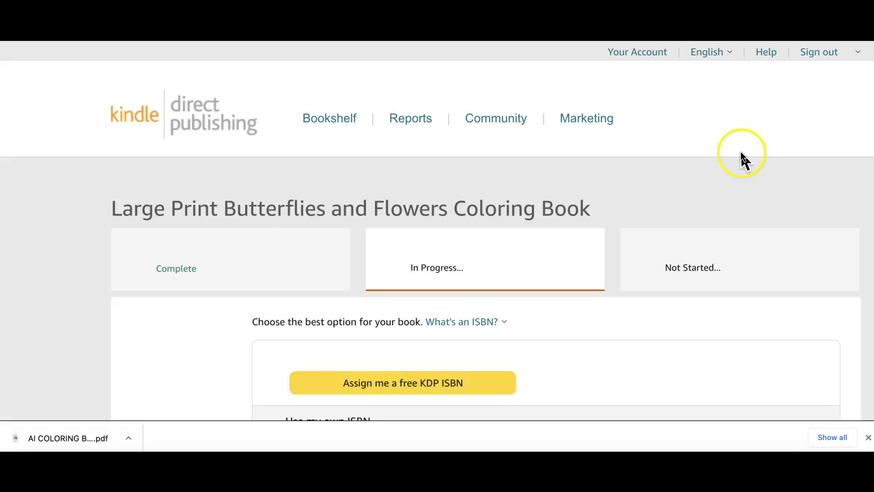
pyautogui.scroll(-2, 741, 152)
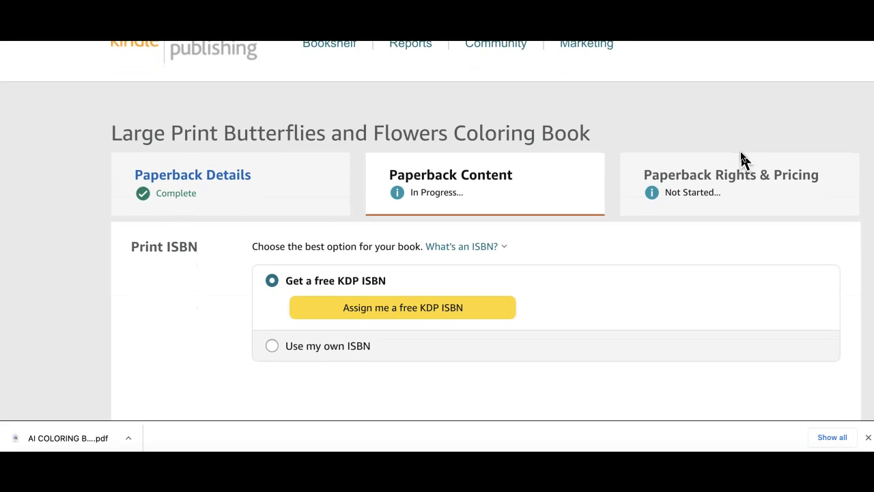
pyautogui.scroll(-2, 743, 158)
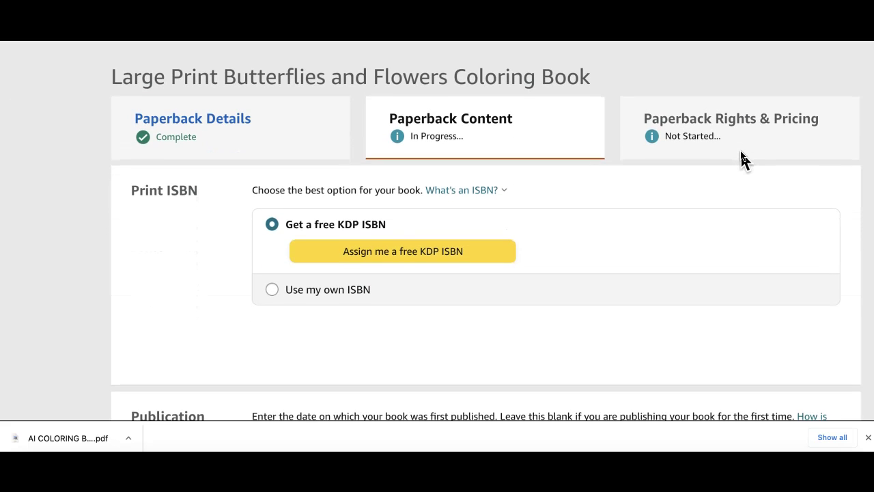
pyautogui.scroll(-1, 742, 157)
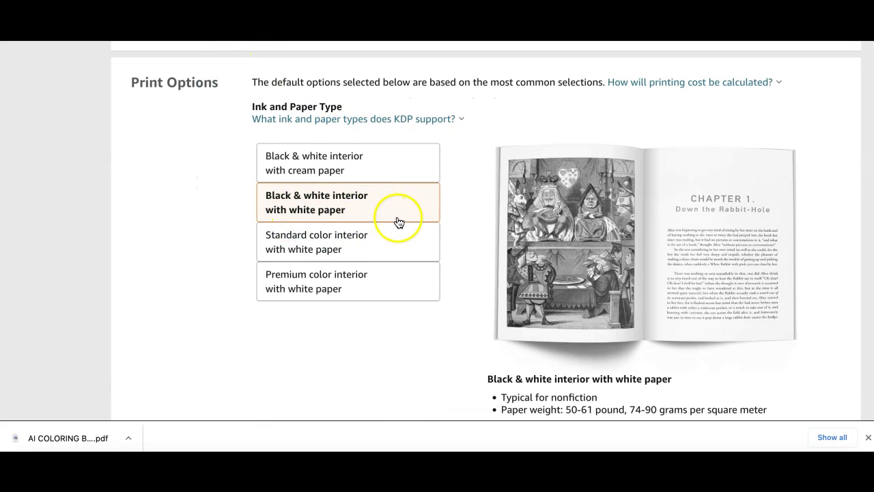
pyautogui.scroll(-5, 410, 228)
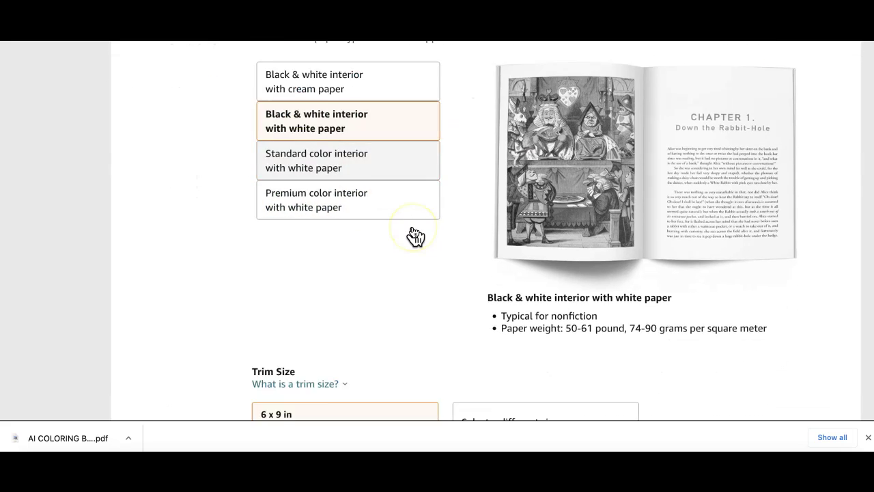
# Set the trim size to 8.5 x 11 in, with bleed and a glossy cover finish
pyautogui.click(521, 190)
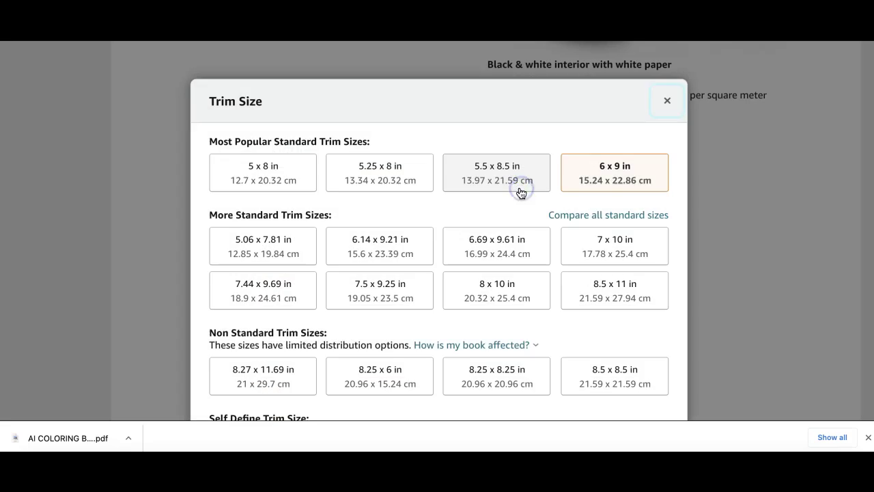
pyautogui.scroll(-3, 524, 281)
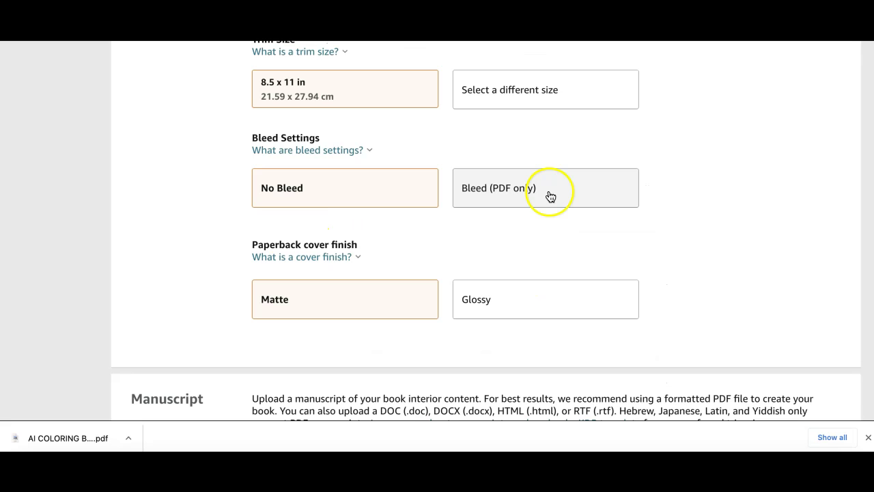
pyautogui.click(550, 197)
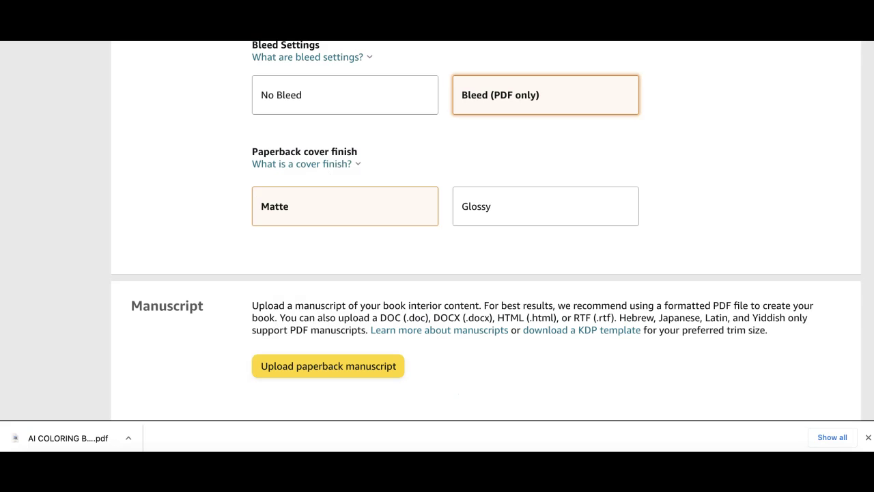
pyautogui.click(536, 202)
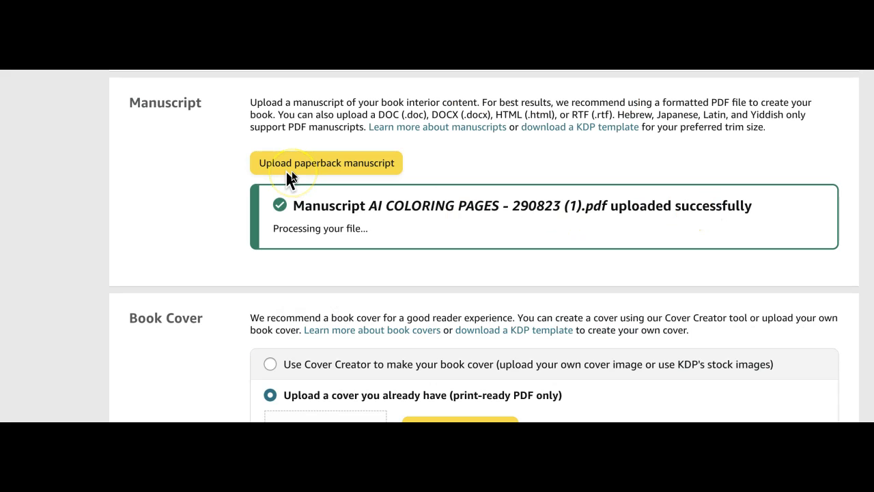
pyautogui.scroll(-2, 287, 177)
pyautogui.scroll(-5, 286, 177)
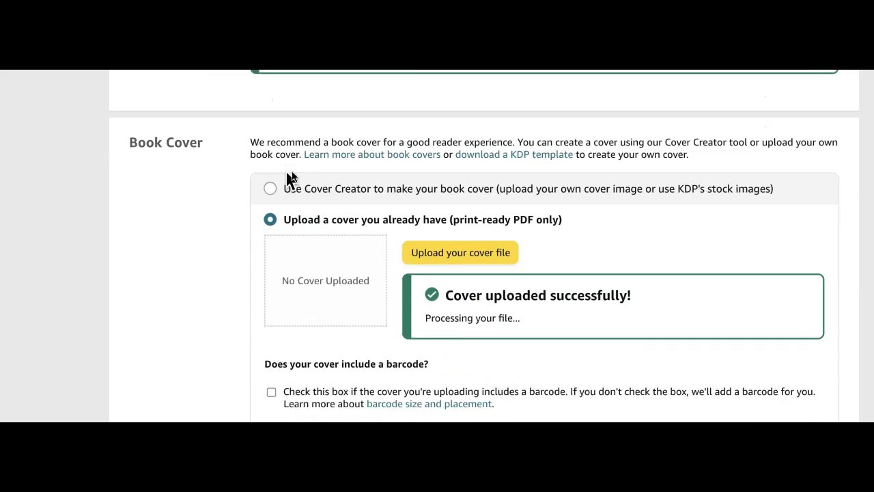
# Preview the book for formatting issues, then save the content and continue to pricing
pyautogui.click(376, 241)
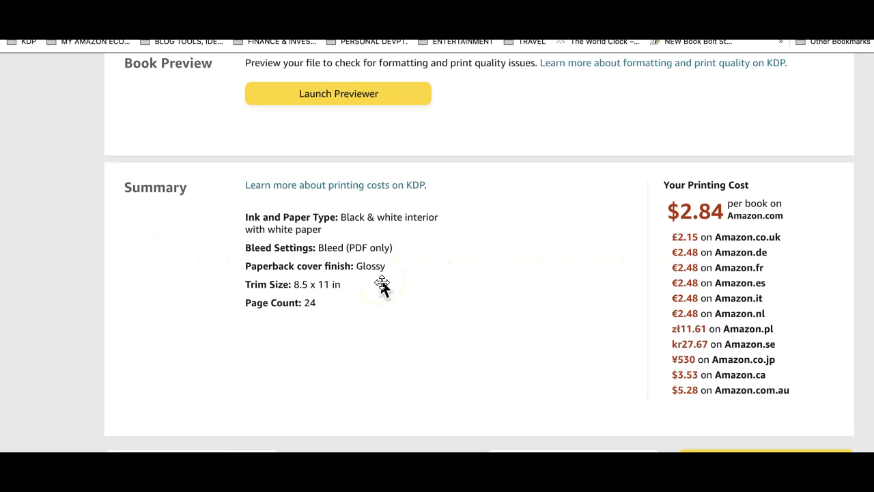
pyautogui.scroll(-1, 382, 286)
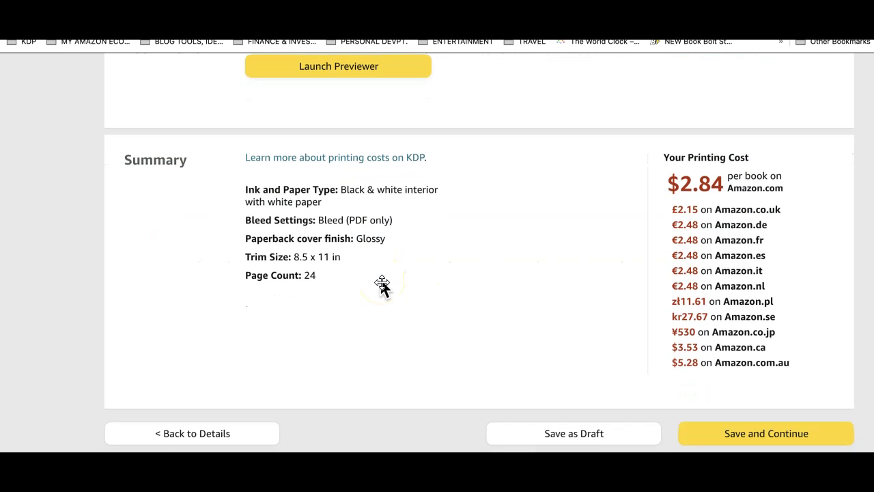
pyautogui.scroll(-1, 382, 286)
pyautogui.click(761, 418)
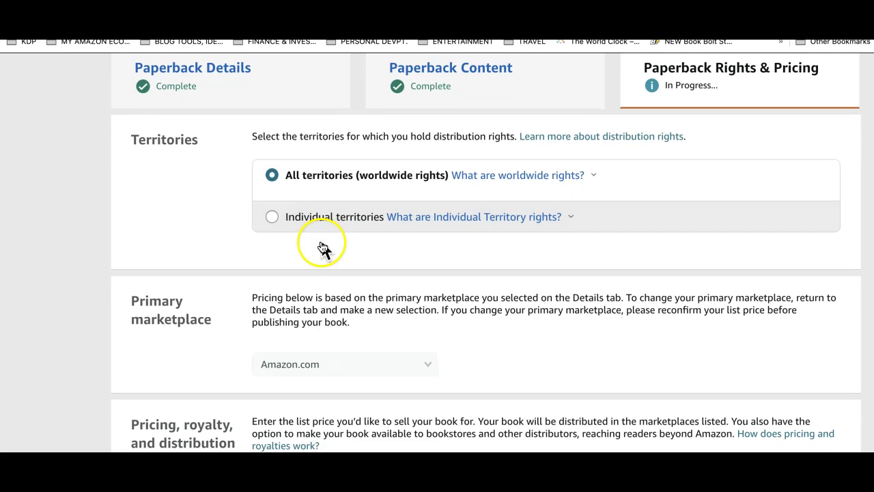
# Set the Amazon.com list price of the paperback to $7.99
pyautogui.scroll(-3, 265, 174)
pyautogui.scroll(-2, 266, 179)
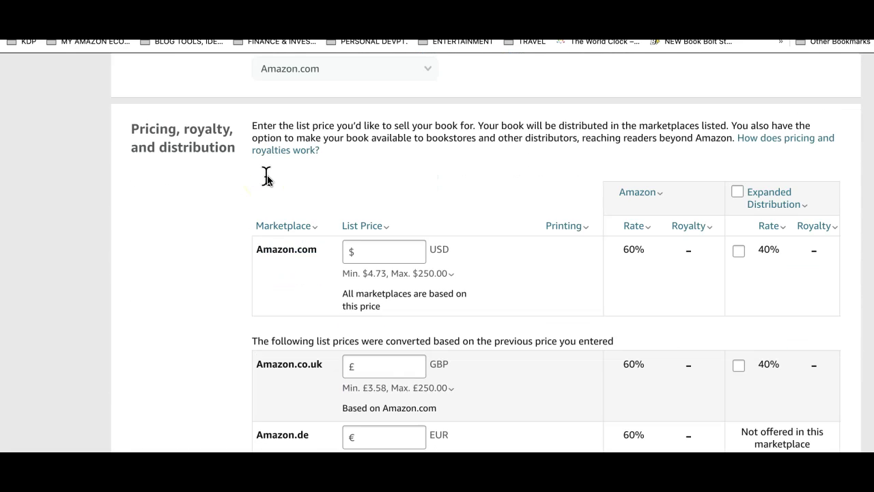
pyautogui.scroll(1, 266, 176)
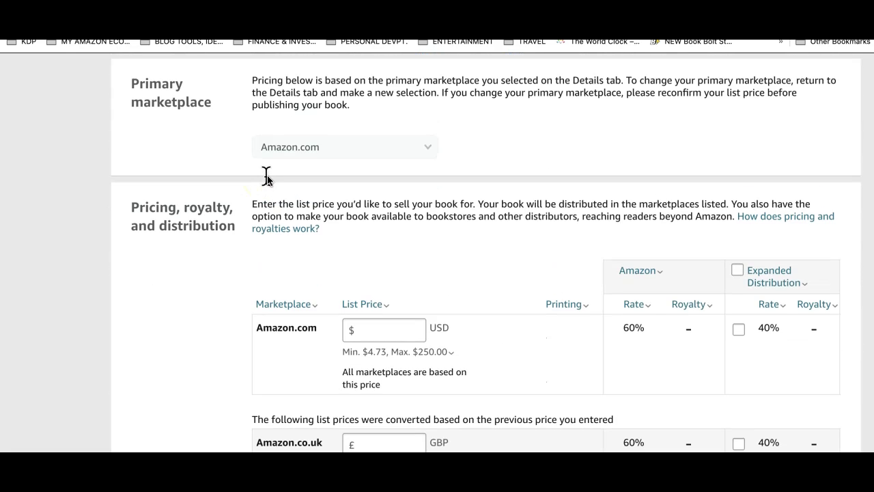
pyautogui.scroll(-1, 267, 177)
pyautogui.click(391, 252)
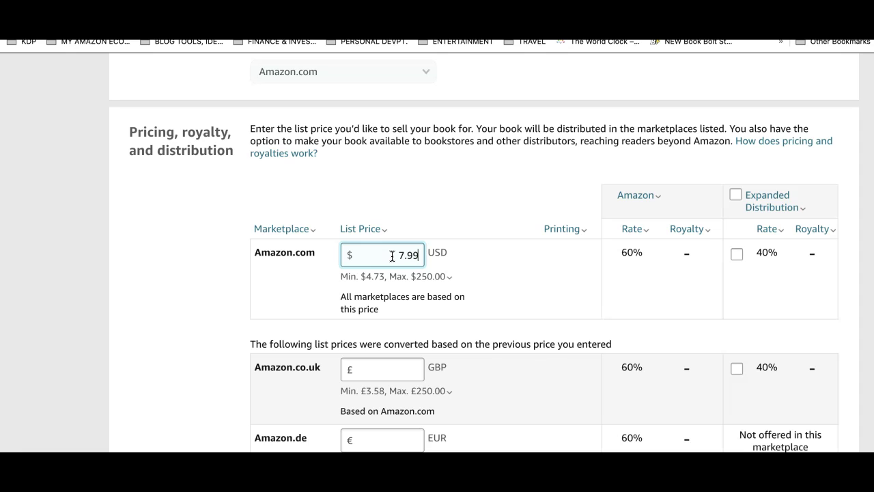
pyautogui.write('7.99')
# Enable Expanded Distribution and scroll down to the Publish Your Paperback Book section
pyautogui.scroll(-1, 392, 254)
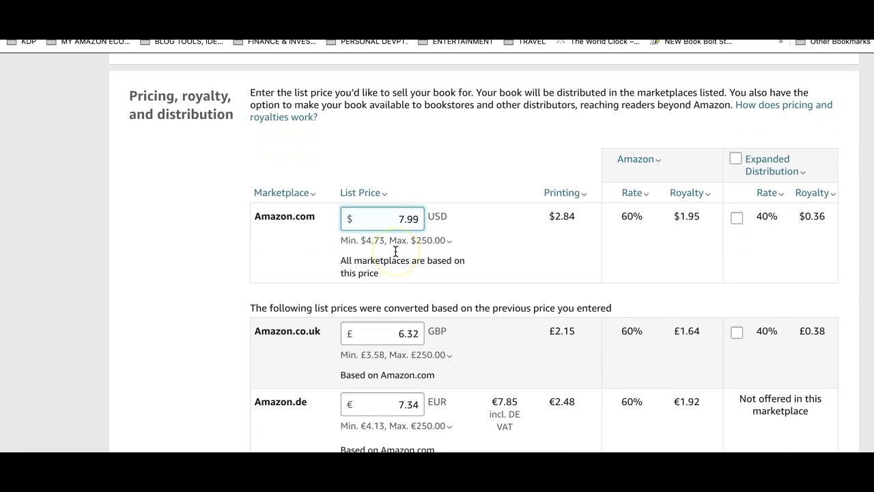
pyautogui.scroll(-3, 395, 252)
pyautogui.scroll(3, 396, 252)
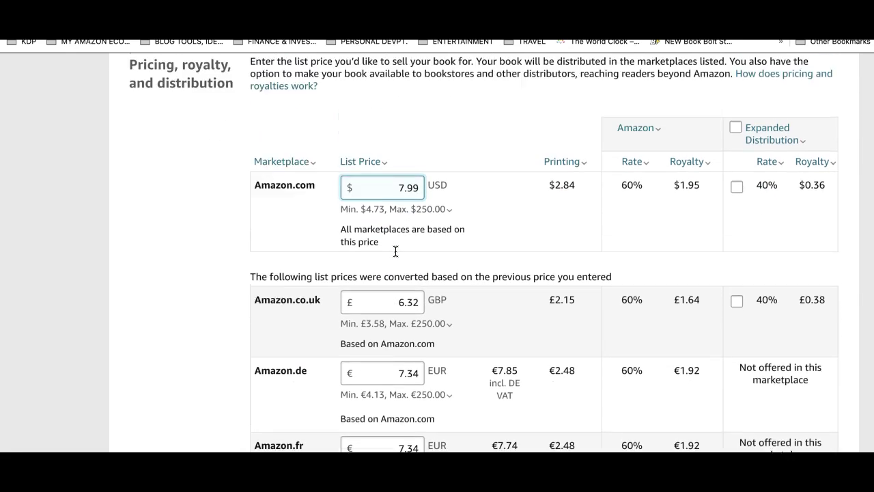
pyautogui.click(736, 204)
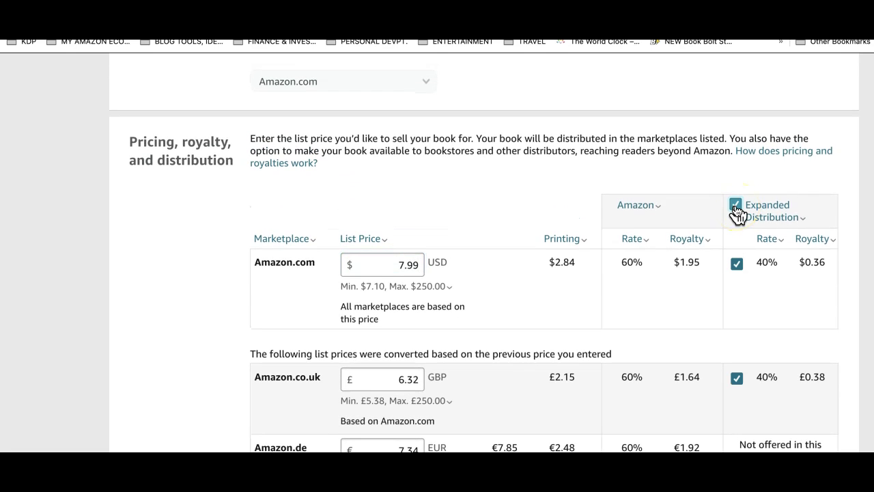
pyautogui.scroll(-1, 738, 213)
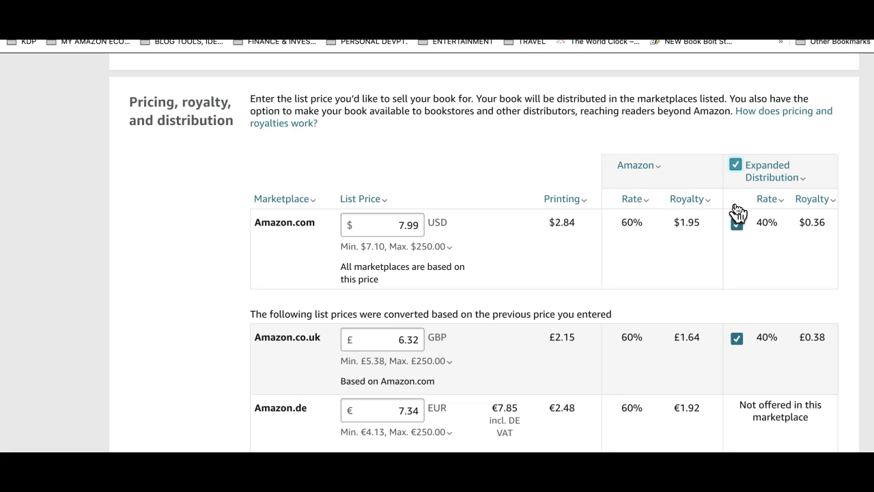
pyautogui.scroll(-3, 737, 211)
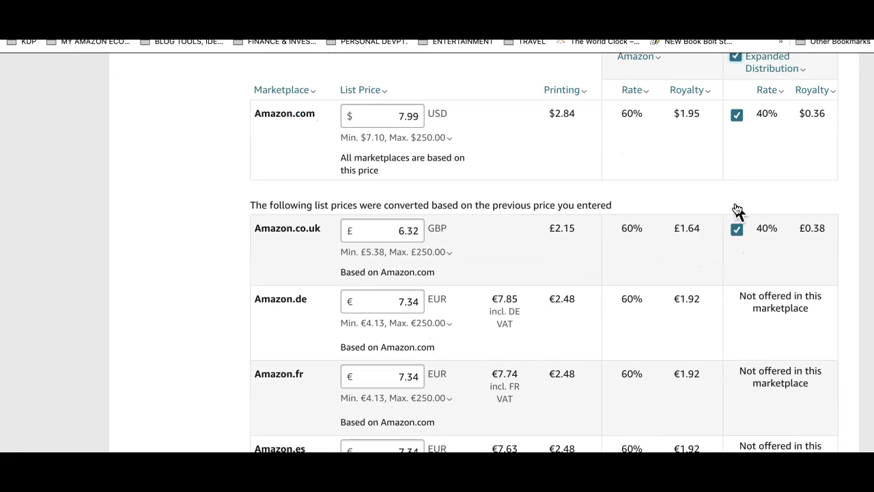
pyautogui.scroll(-4, 738, 213)
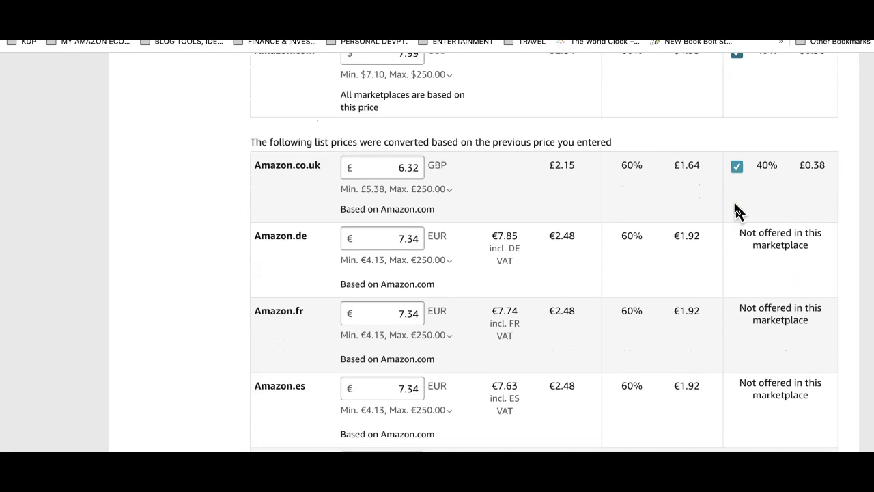
pyautogui.scroll(-14, 738, 213)
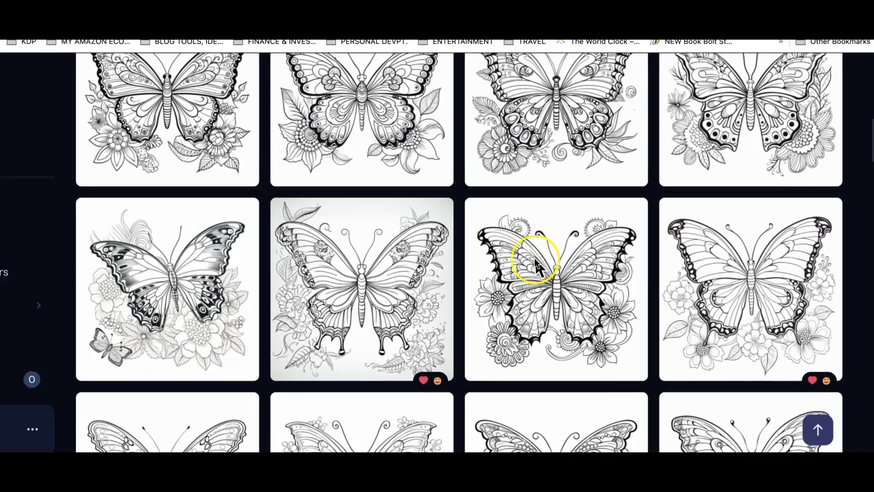
pyautogui.scroll(-1, 536, 263)
pyautogui.scroll(5, 536, 267)
pyautogui.scroll(2, 536, 266)
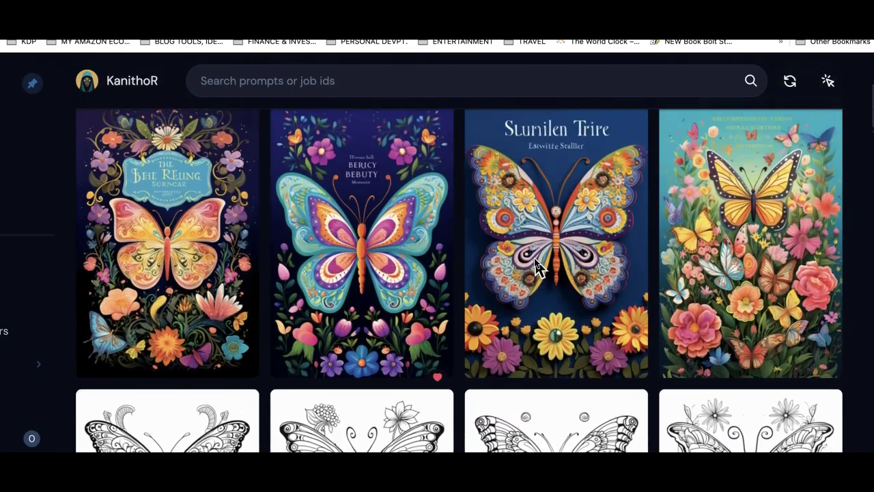
pyautogui.scroll(-4, 536, 266)
pyautogui.scroll(-4, 536, 266)
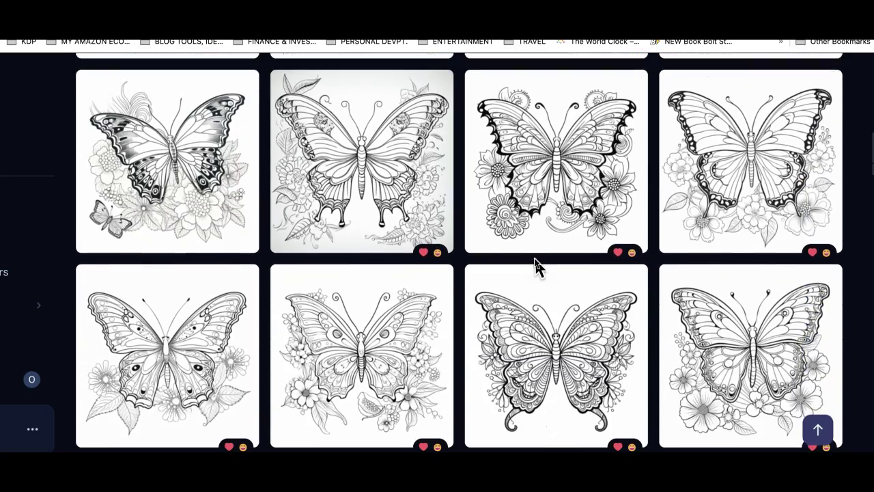